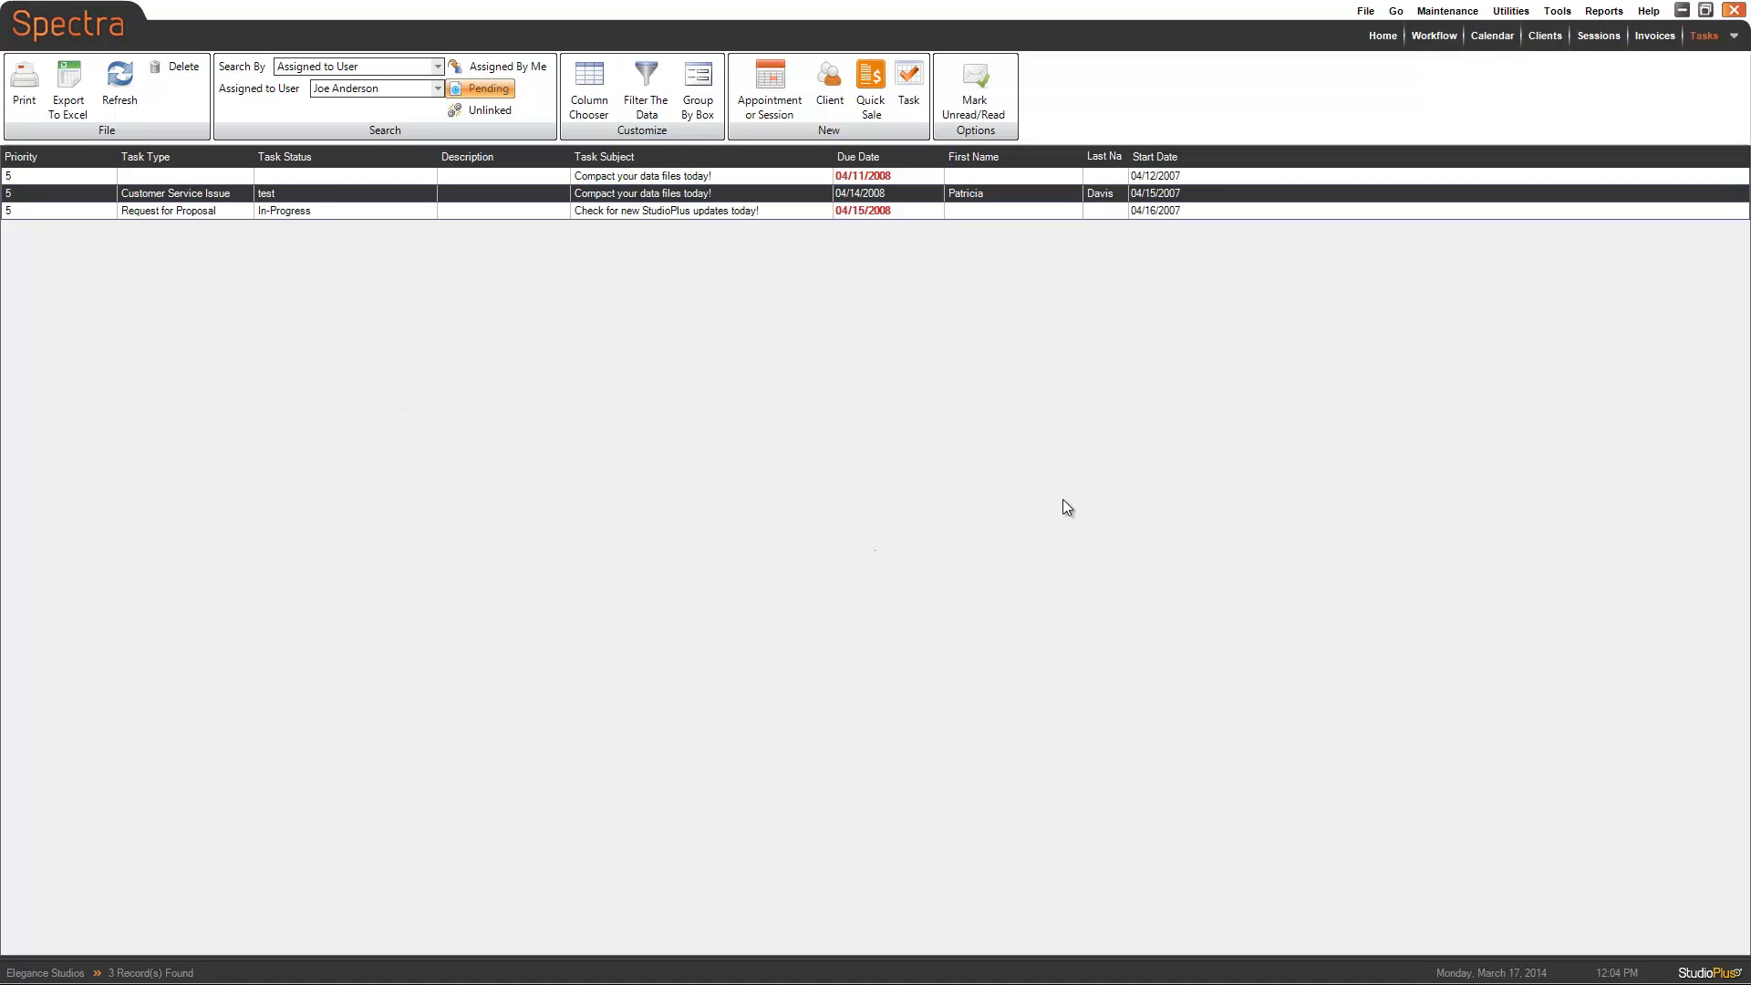
Step: Open Task Statuses and view Request for Proposal, then Customer Service Issue statuses
left_click(1458, 13)
mouse_move(1426, 232)
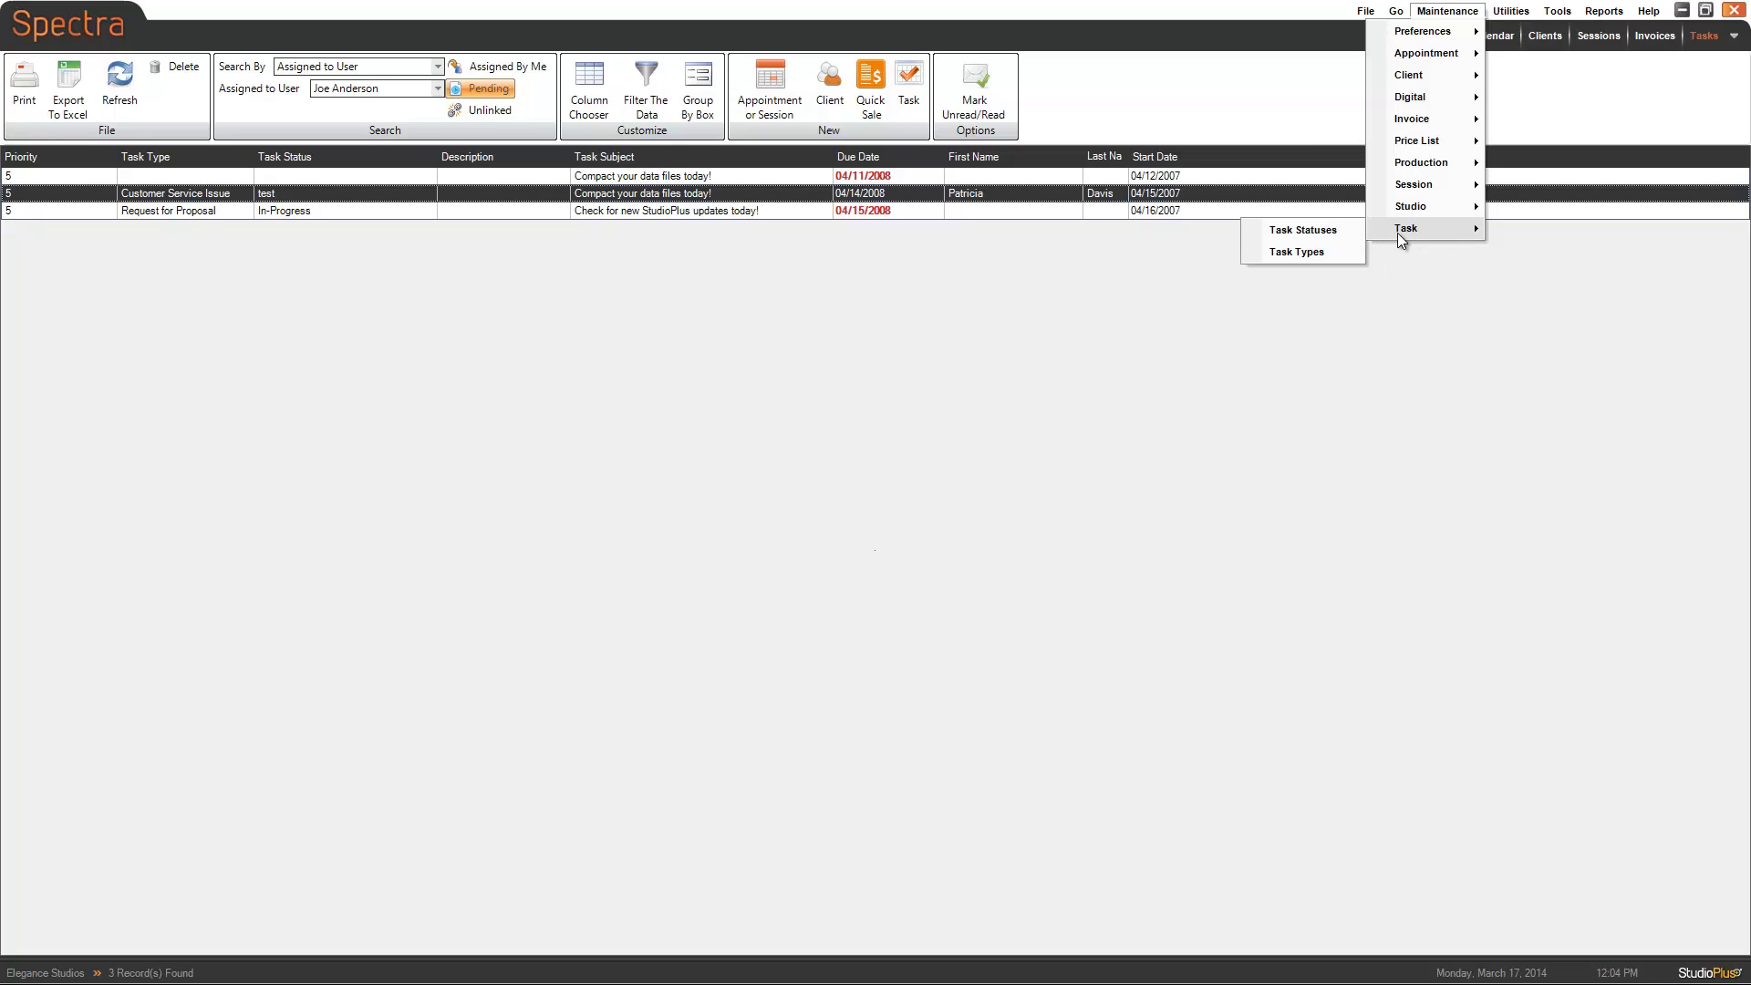
left_click(1321, 234)
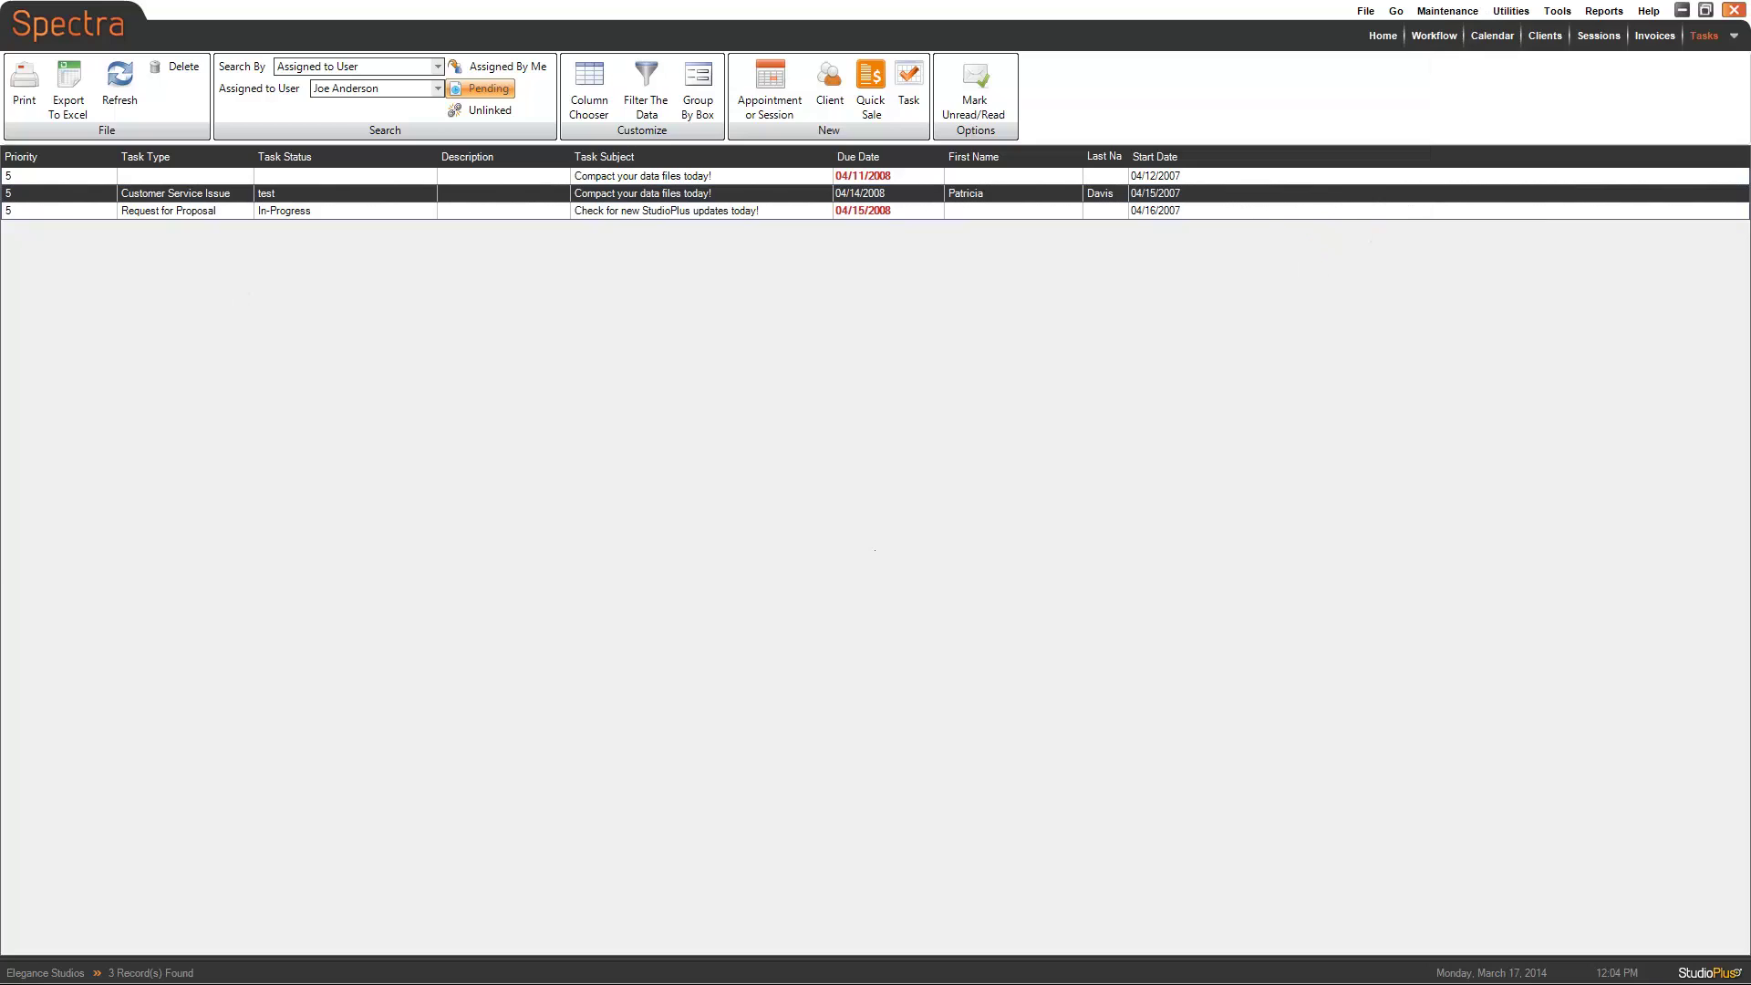
left_click(825, 376)
left_click(794, 404)
left_click(824, 376)
left_click(818, 391)
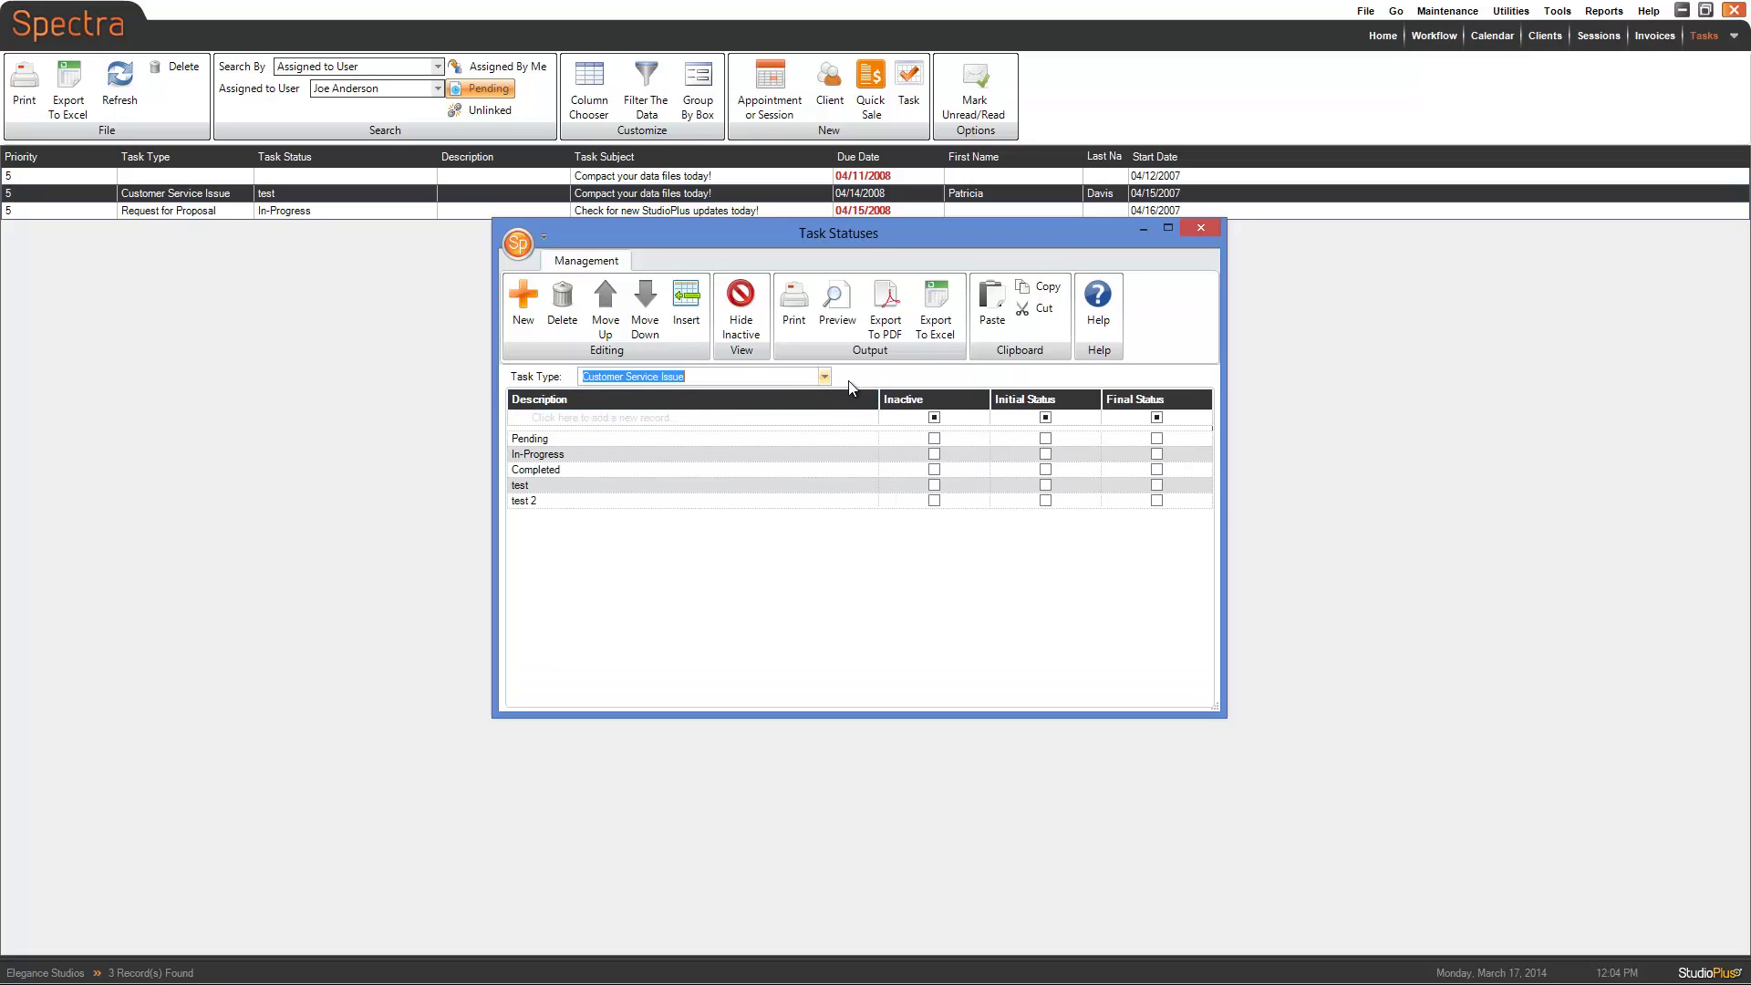
Step: Export the Customer Service Issue statuses to Excel as 'Customer Service Issue'
left_click(937, 301)
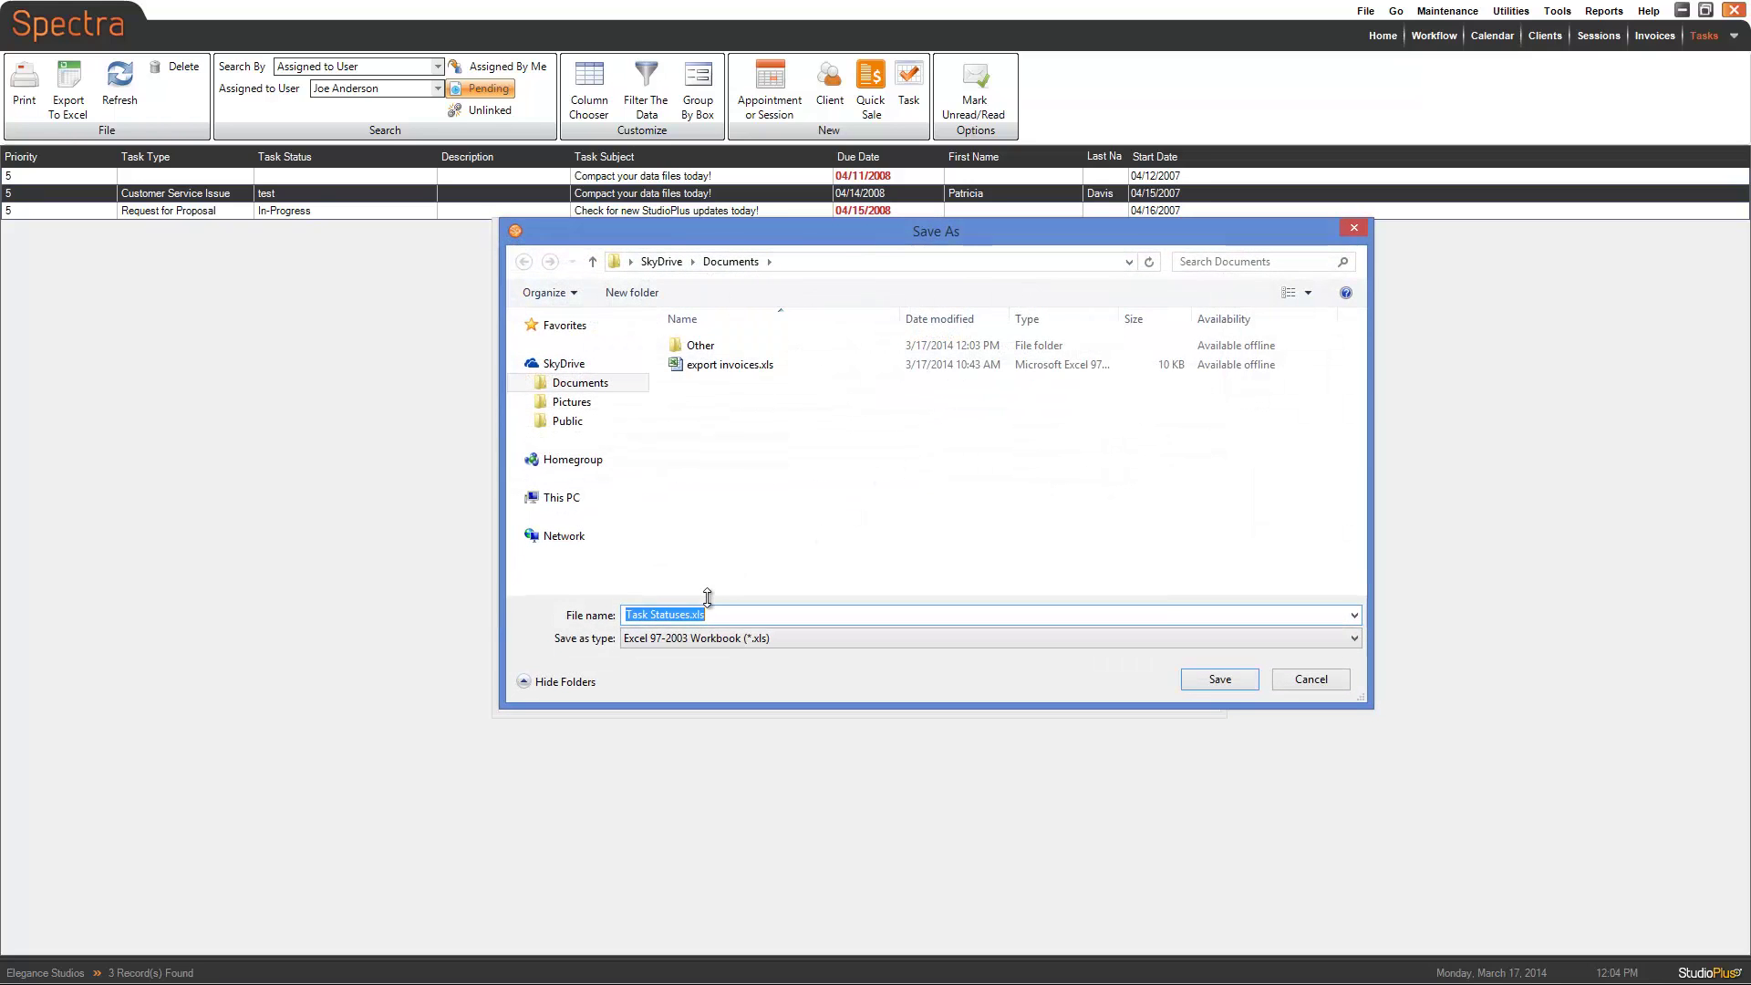
left_click_drag(787, 235, 1155, 292)
type("Customer Service Issue")
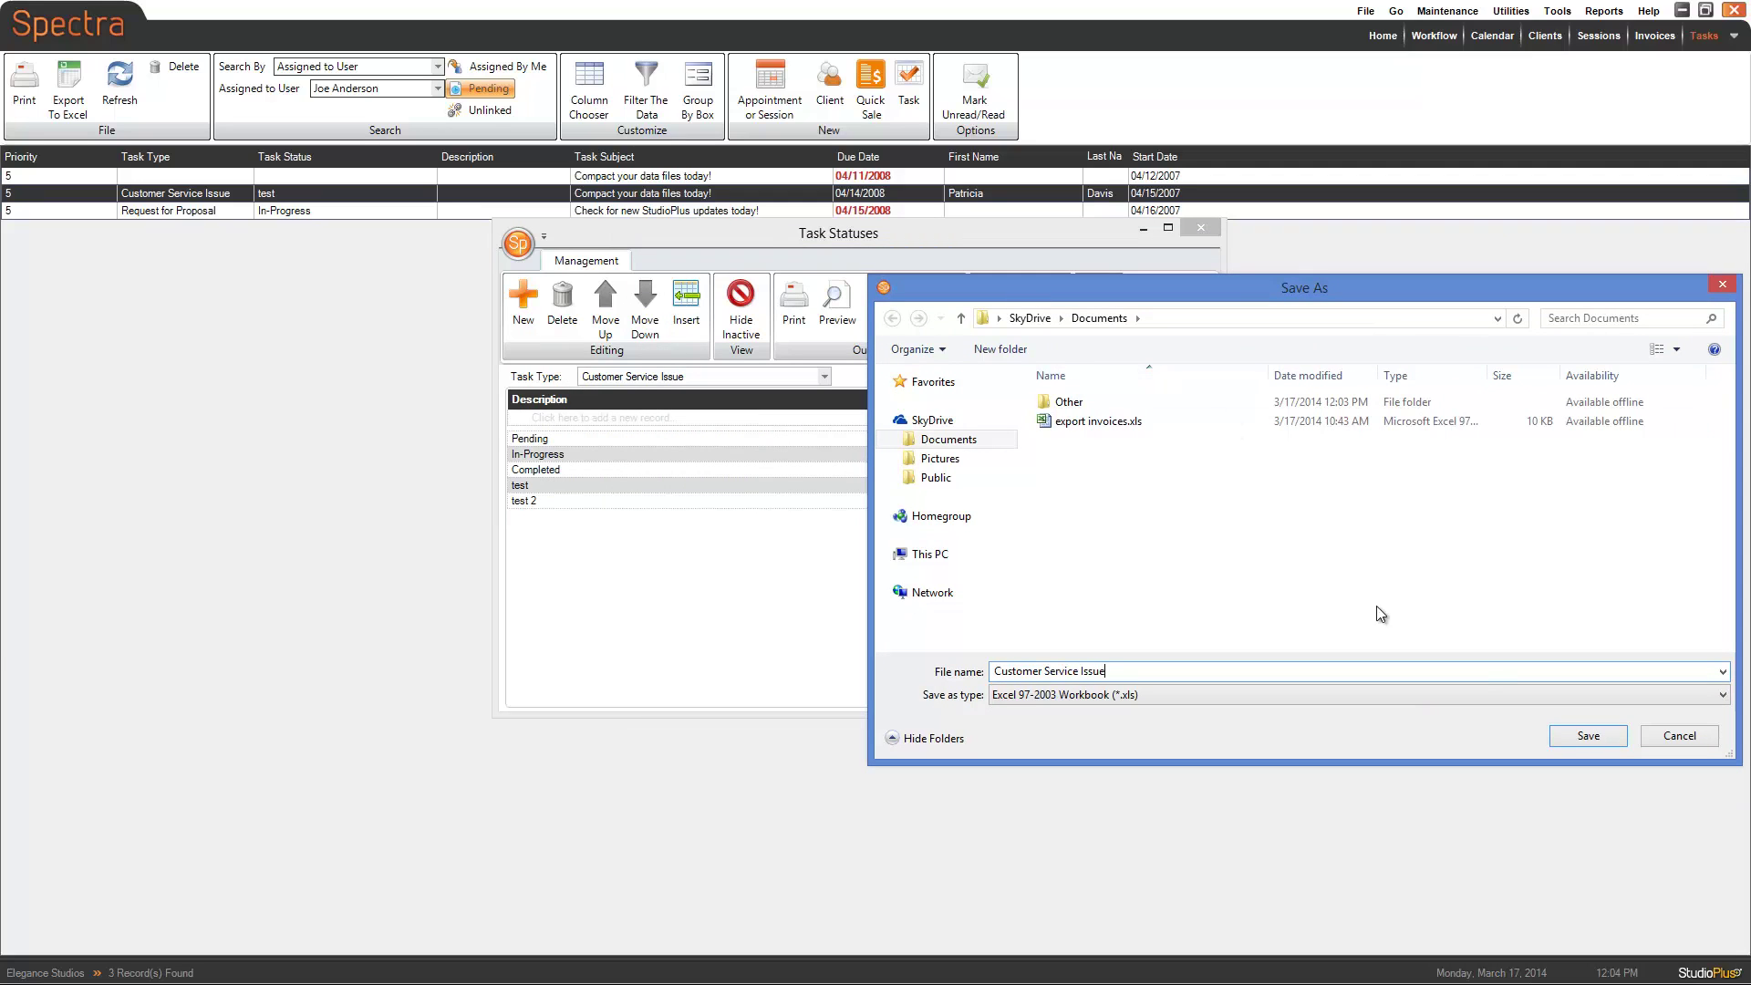
left_click(1571, 736)
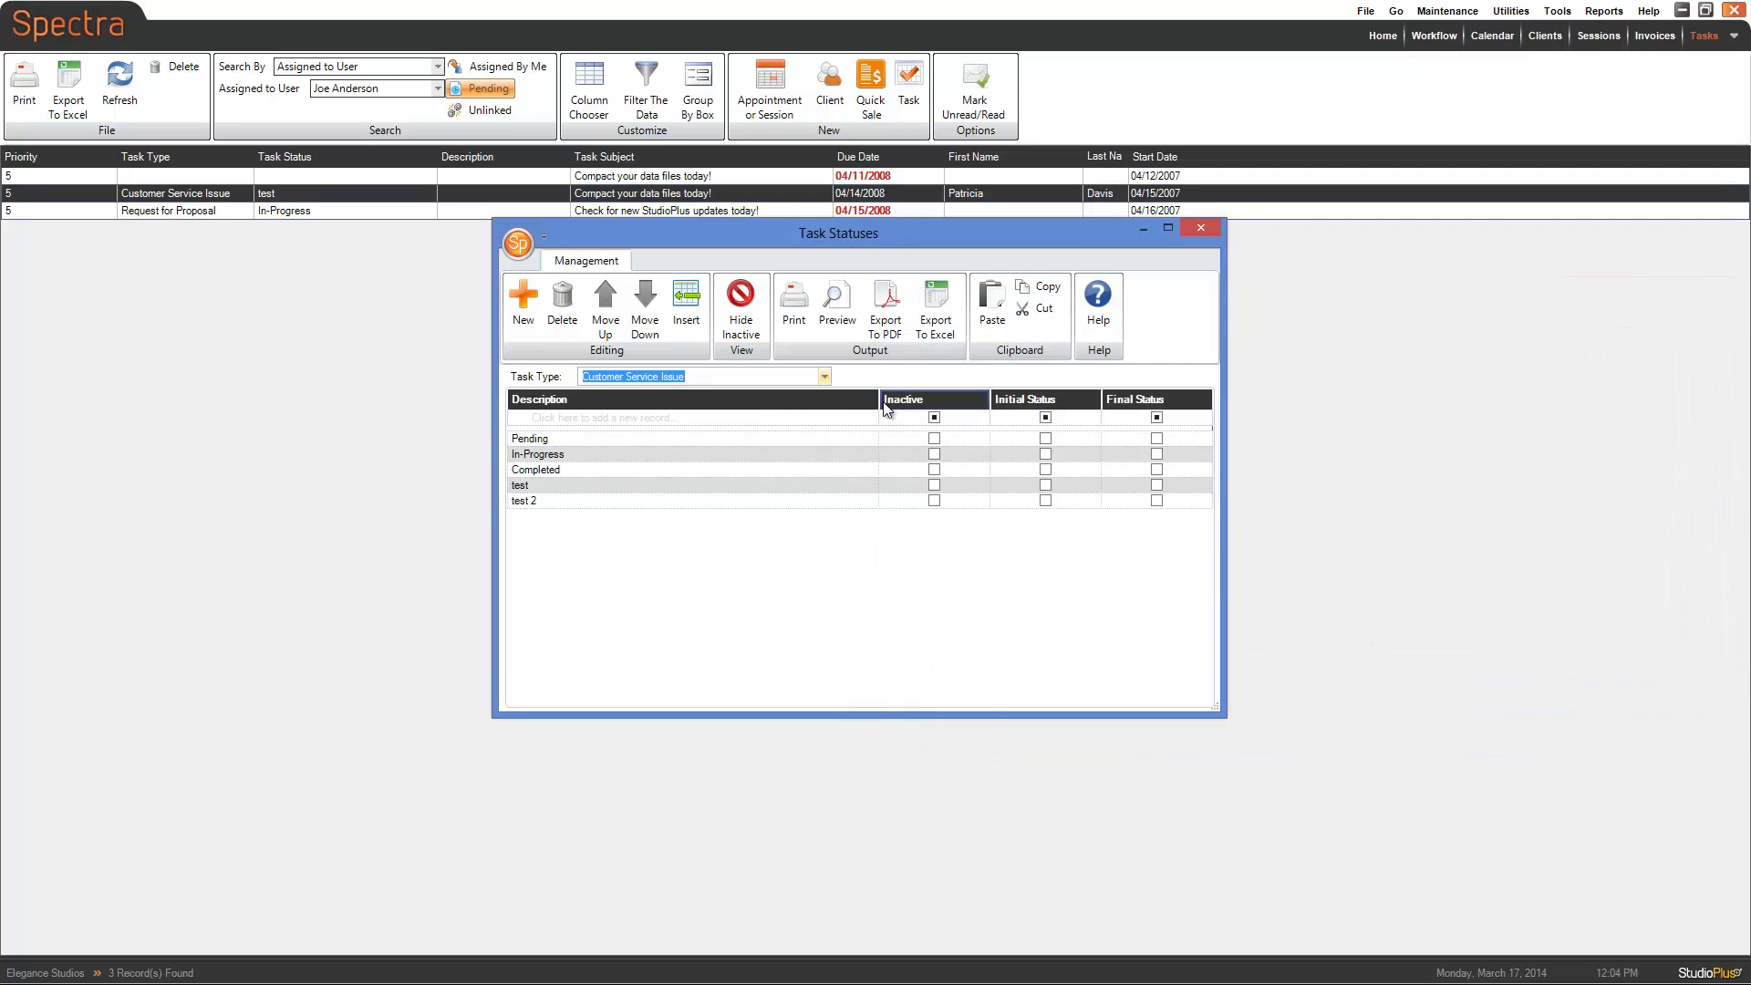
Step: Switch to Request for Proposal and export its statuses to Excel as 'Request for Proposal'
left_click(824, 376)
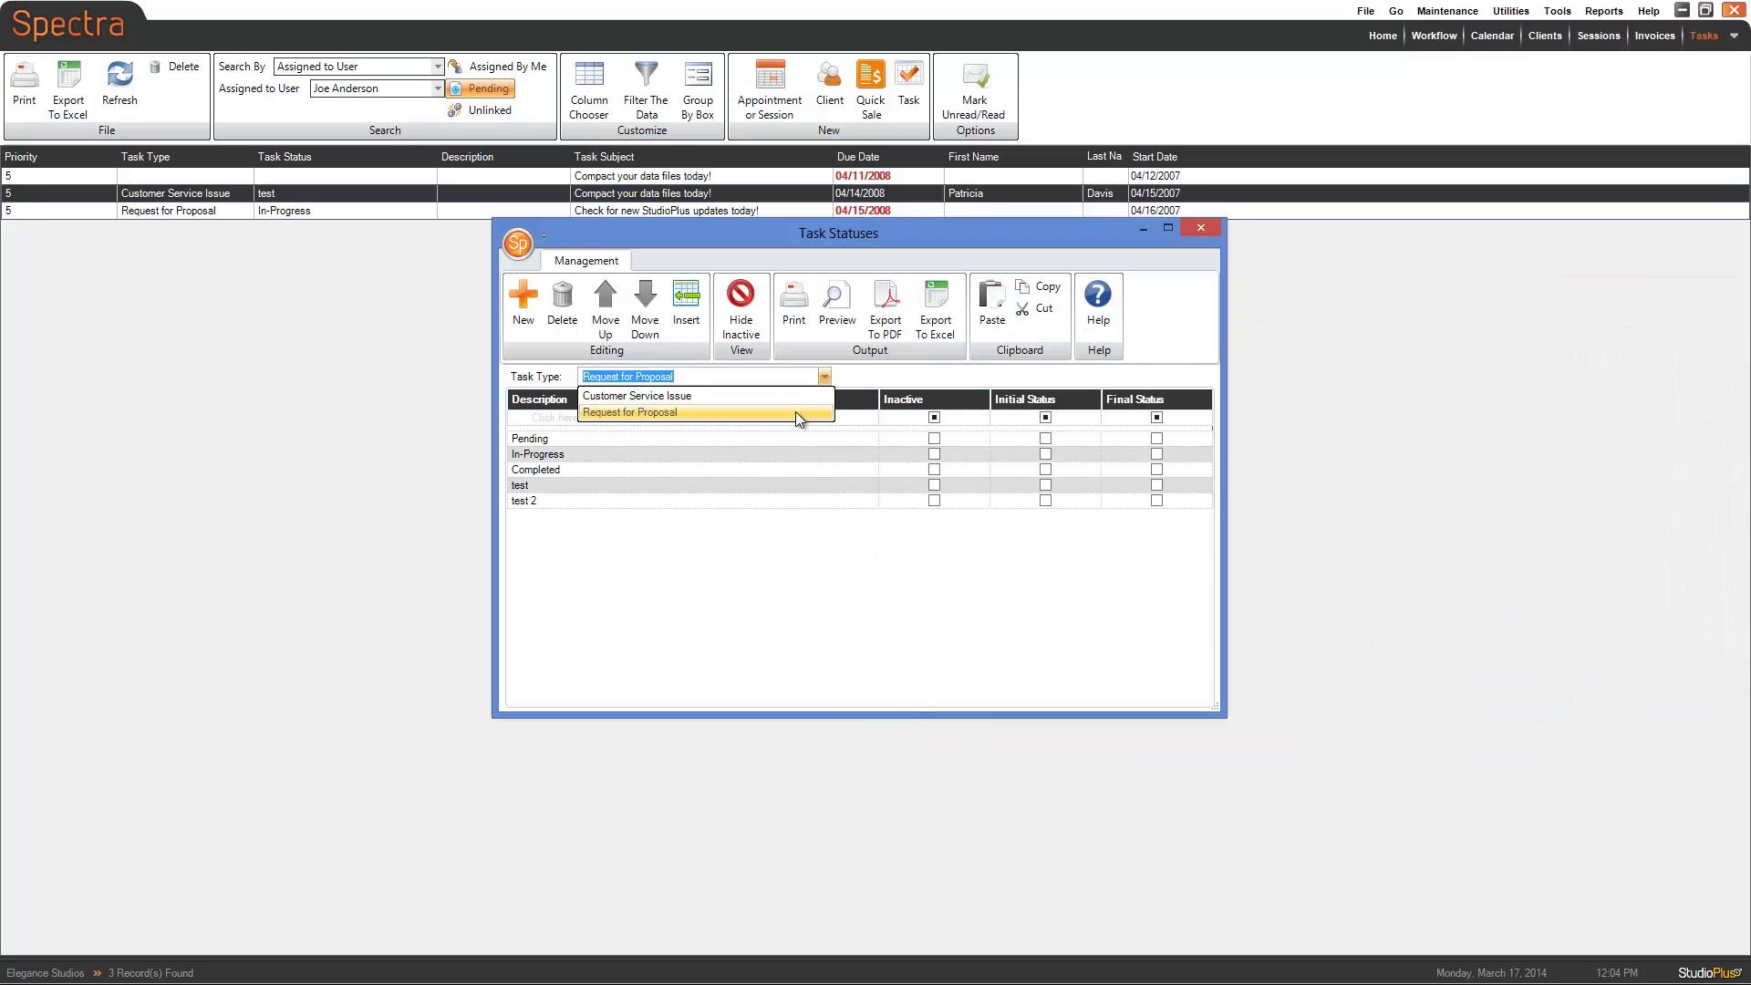
left_click(795, 412)
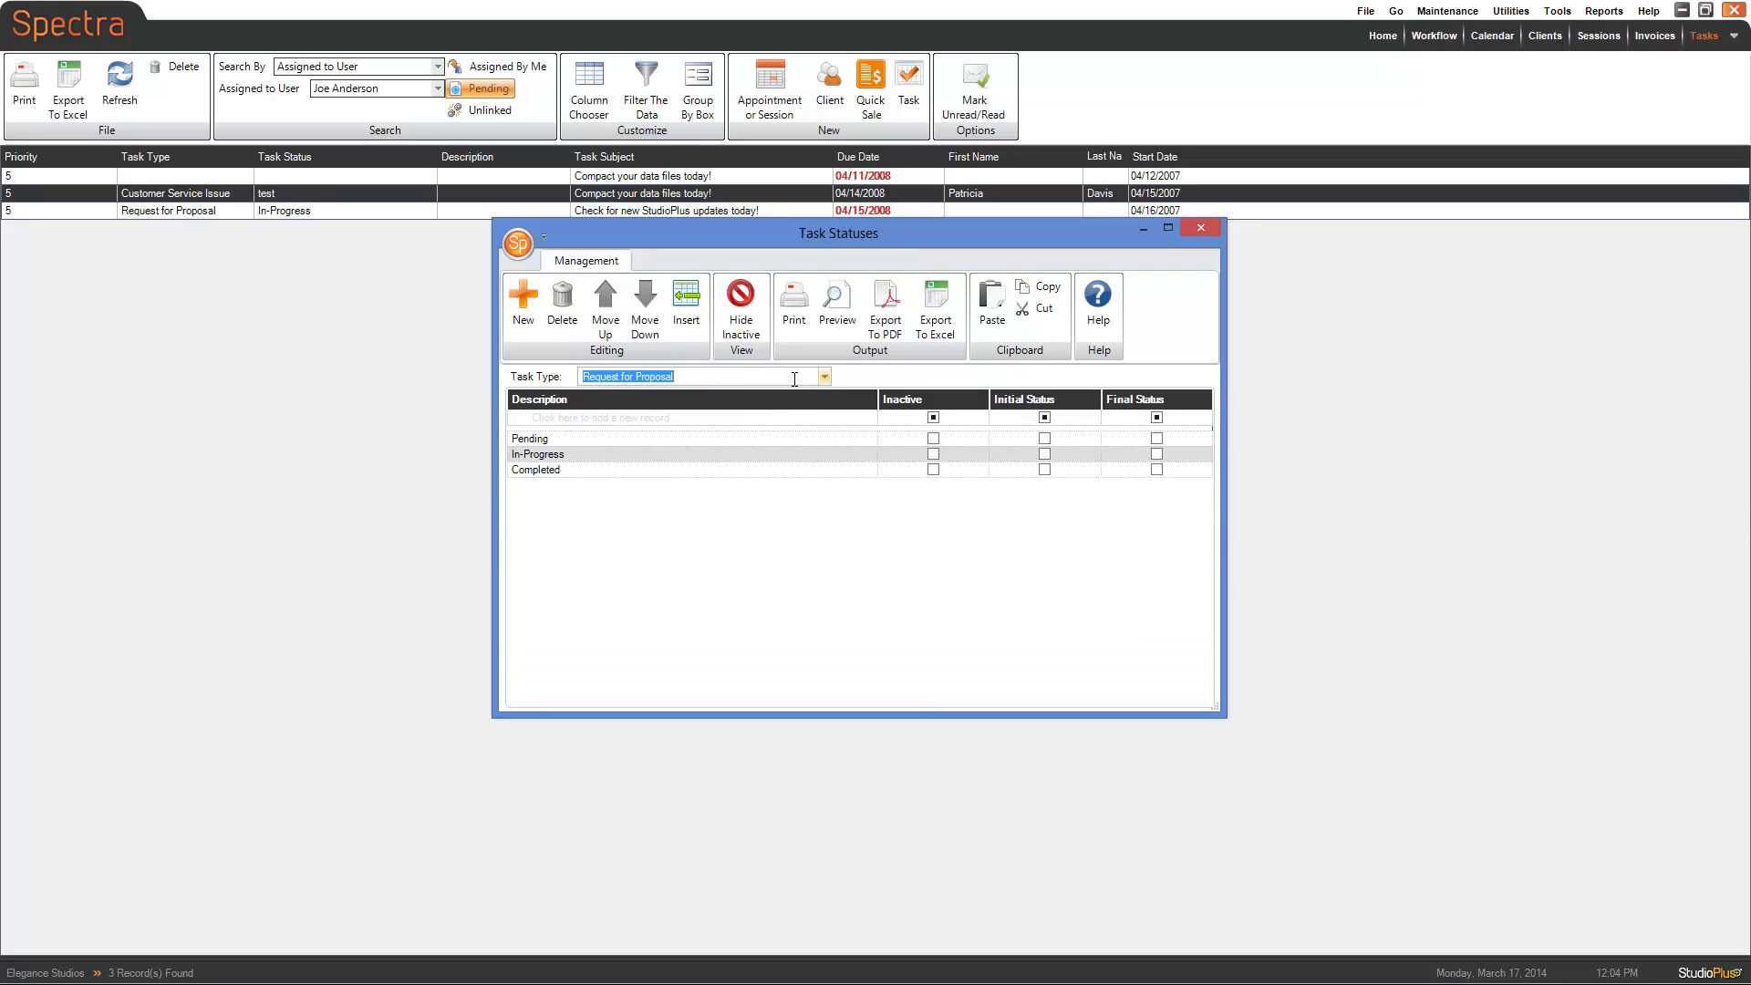
left_click(935, 304)
type("Requ")
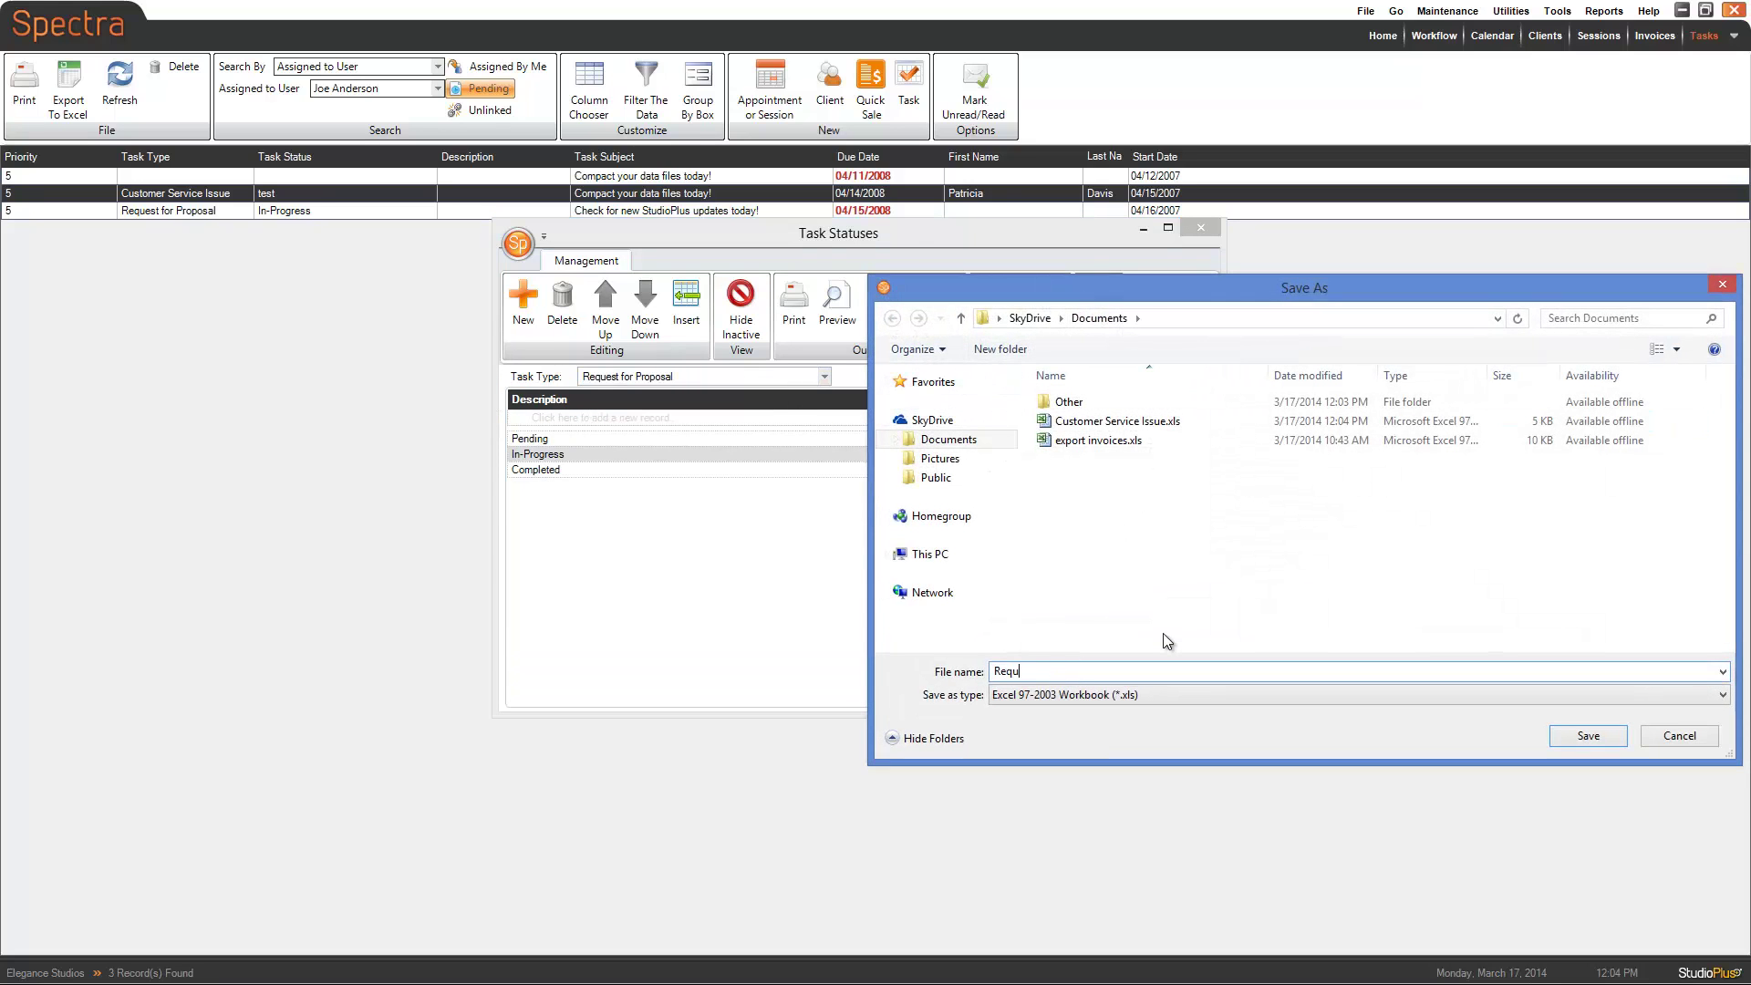
type("est for Proposal")
left_click(1584, 737)
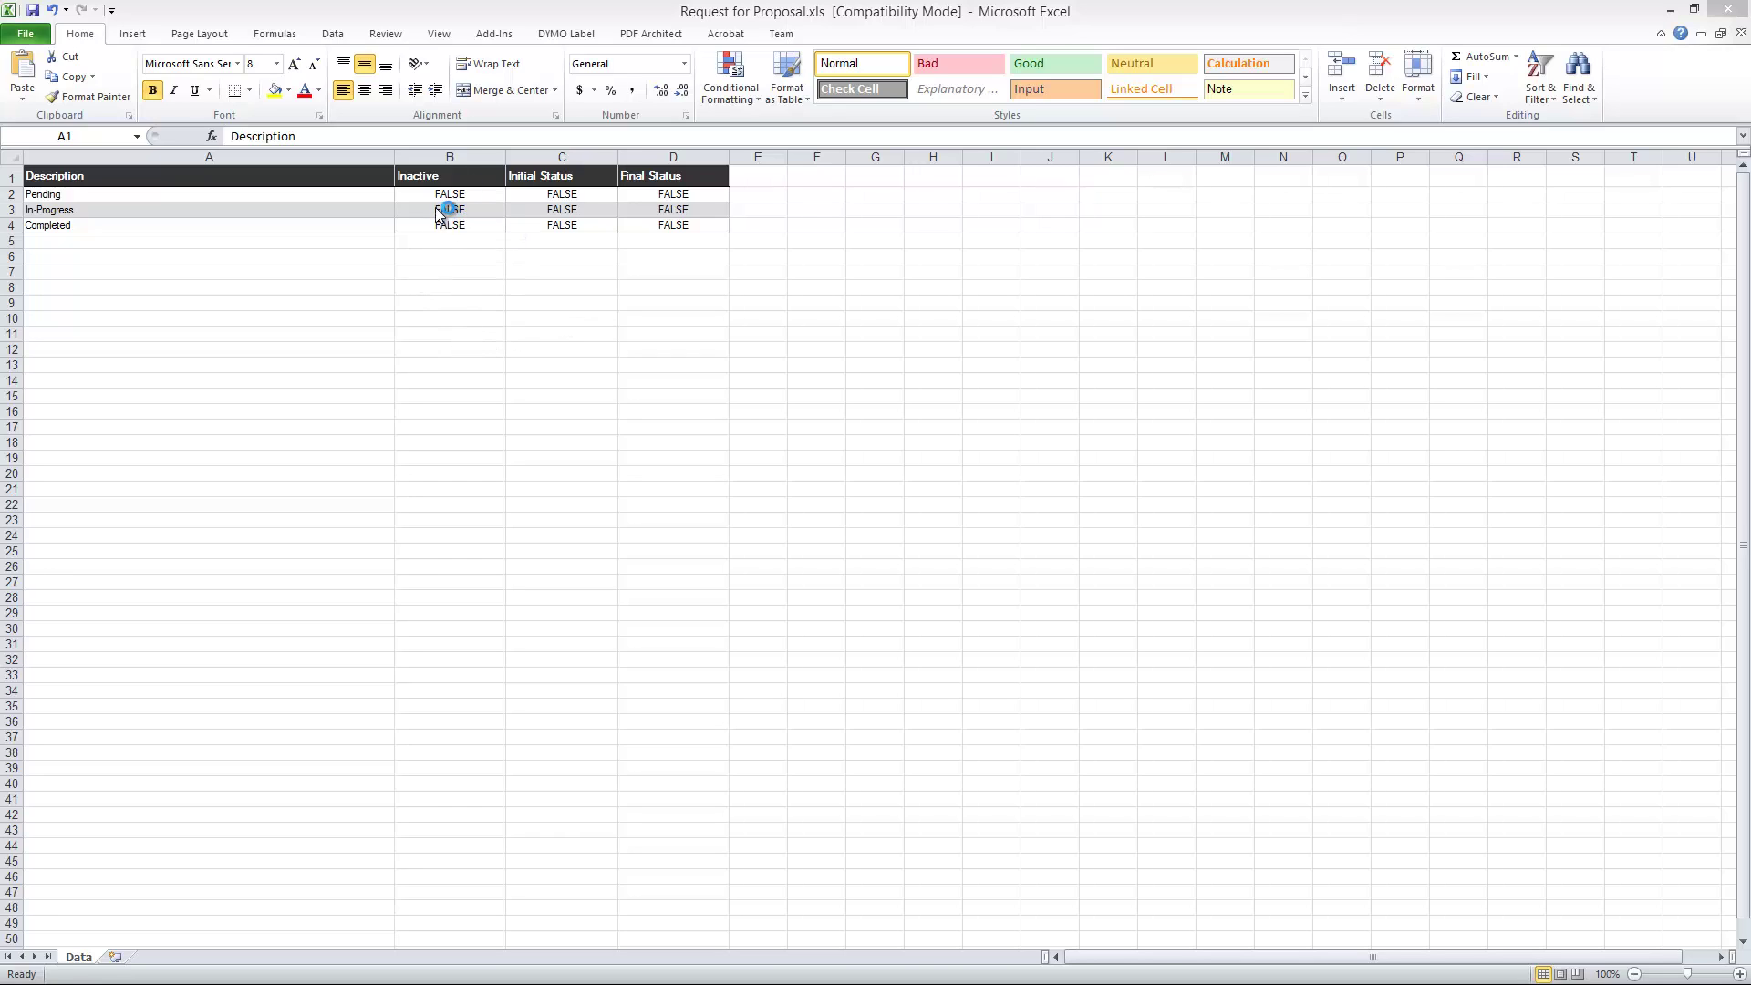
left_click(311, 212)
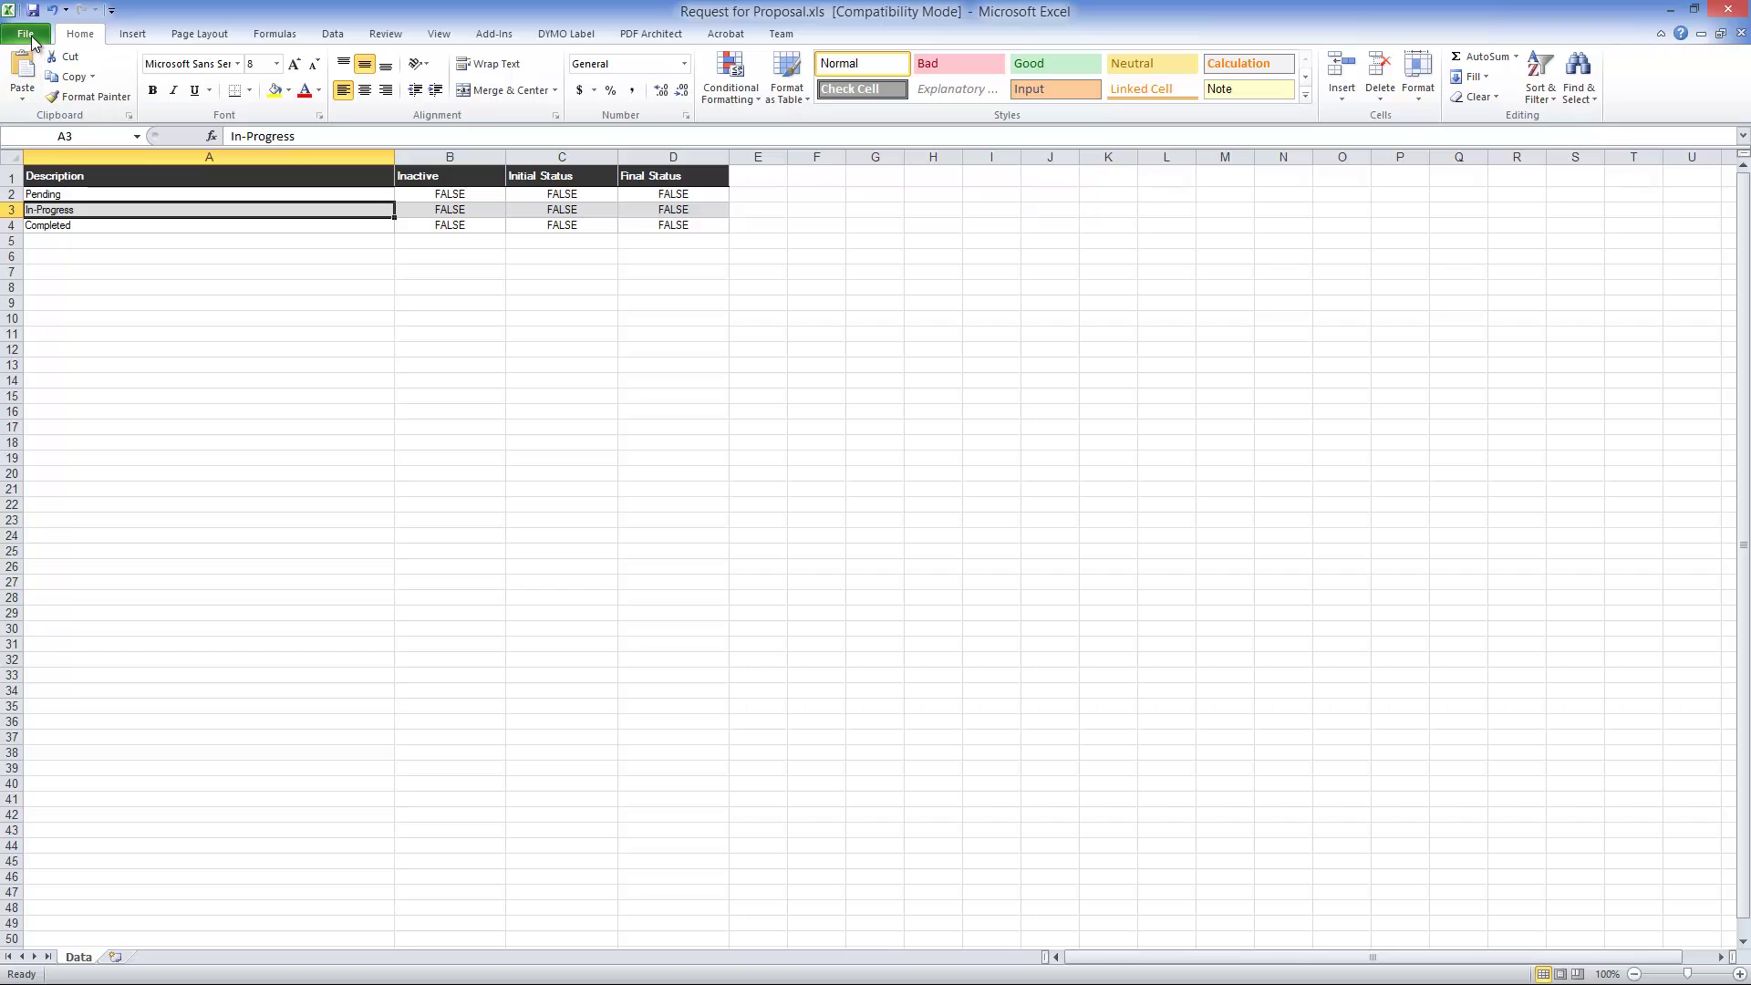
Step: Save the Request for Proposal sheet as a CSV (Comma delimited) file, keeping the format
left_click(26, 33)
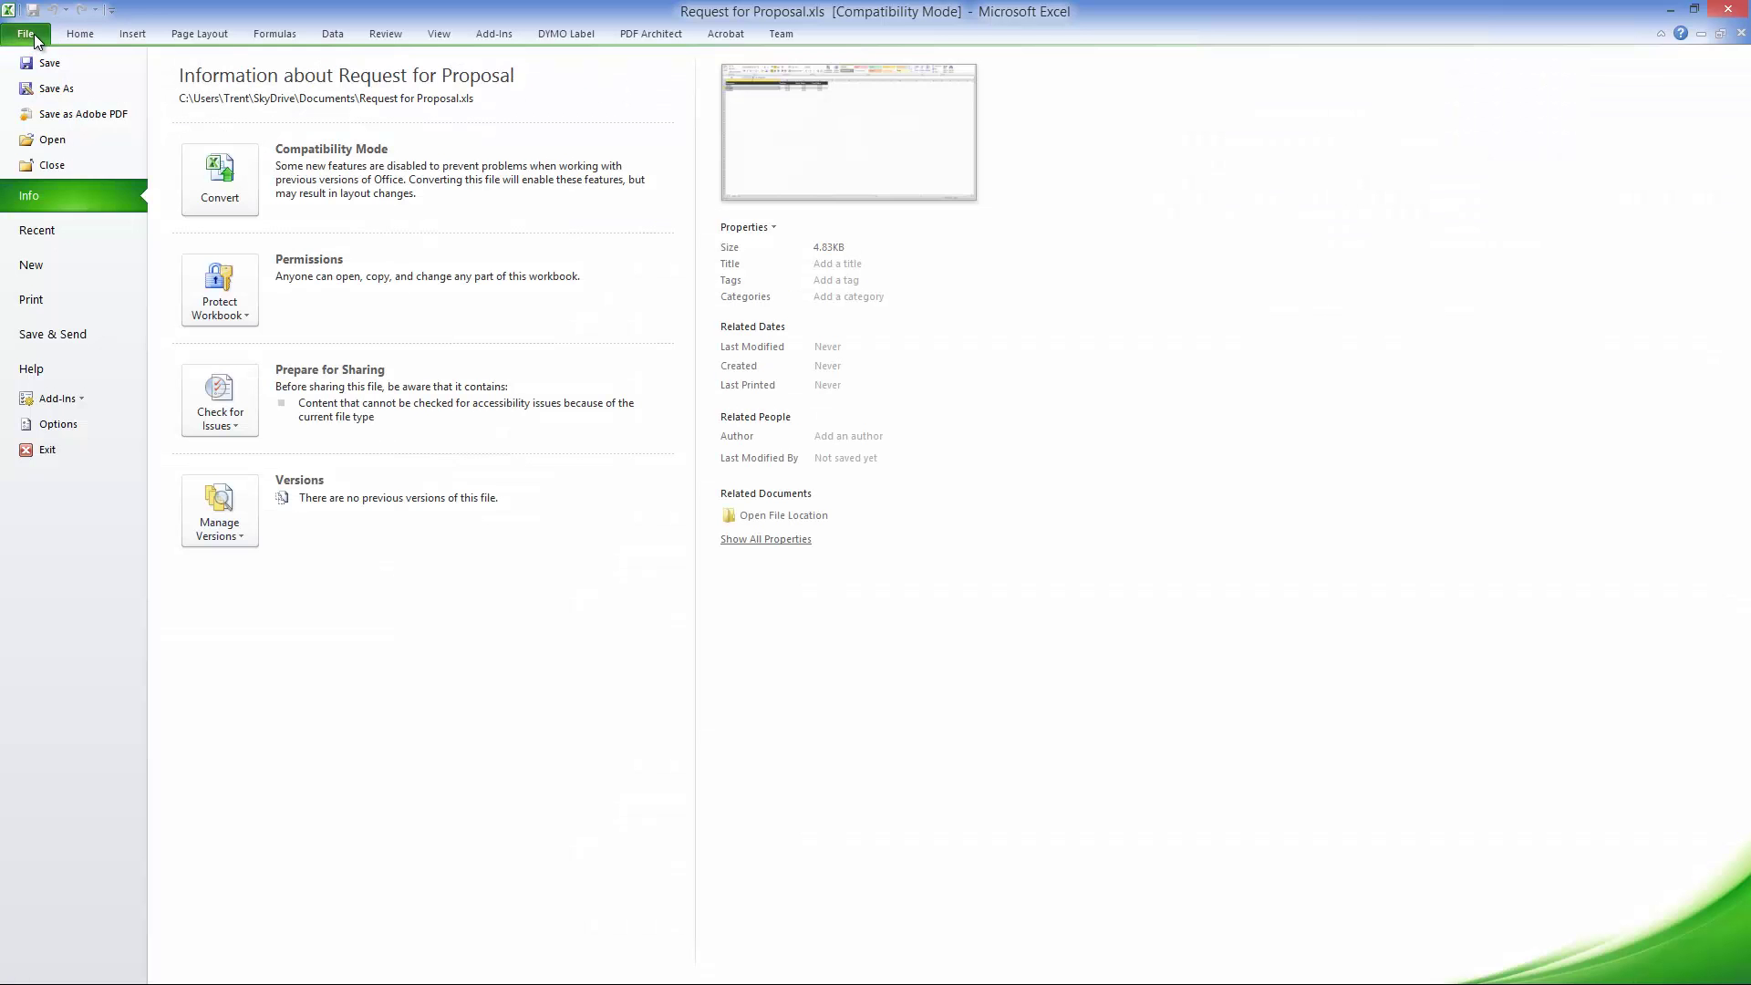
left_click(37, 62)
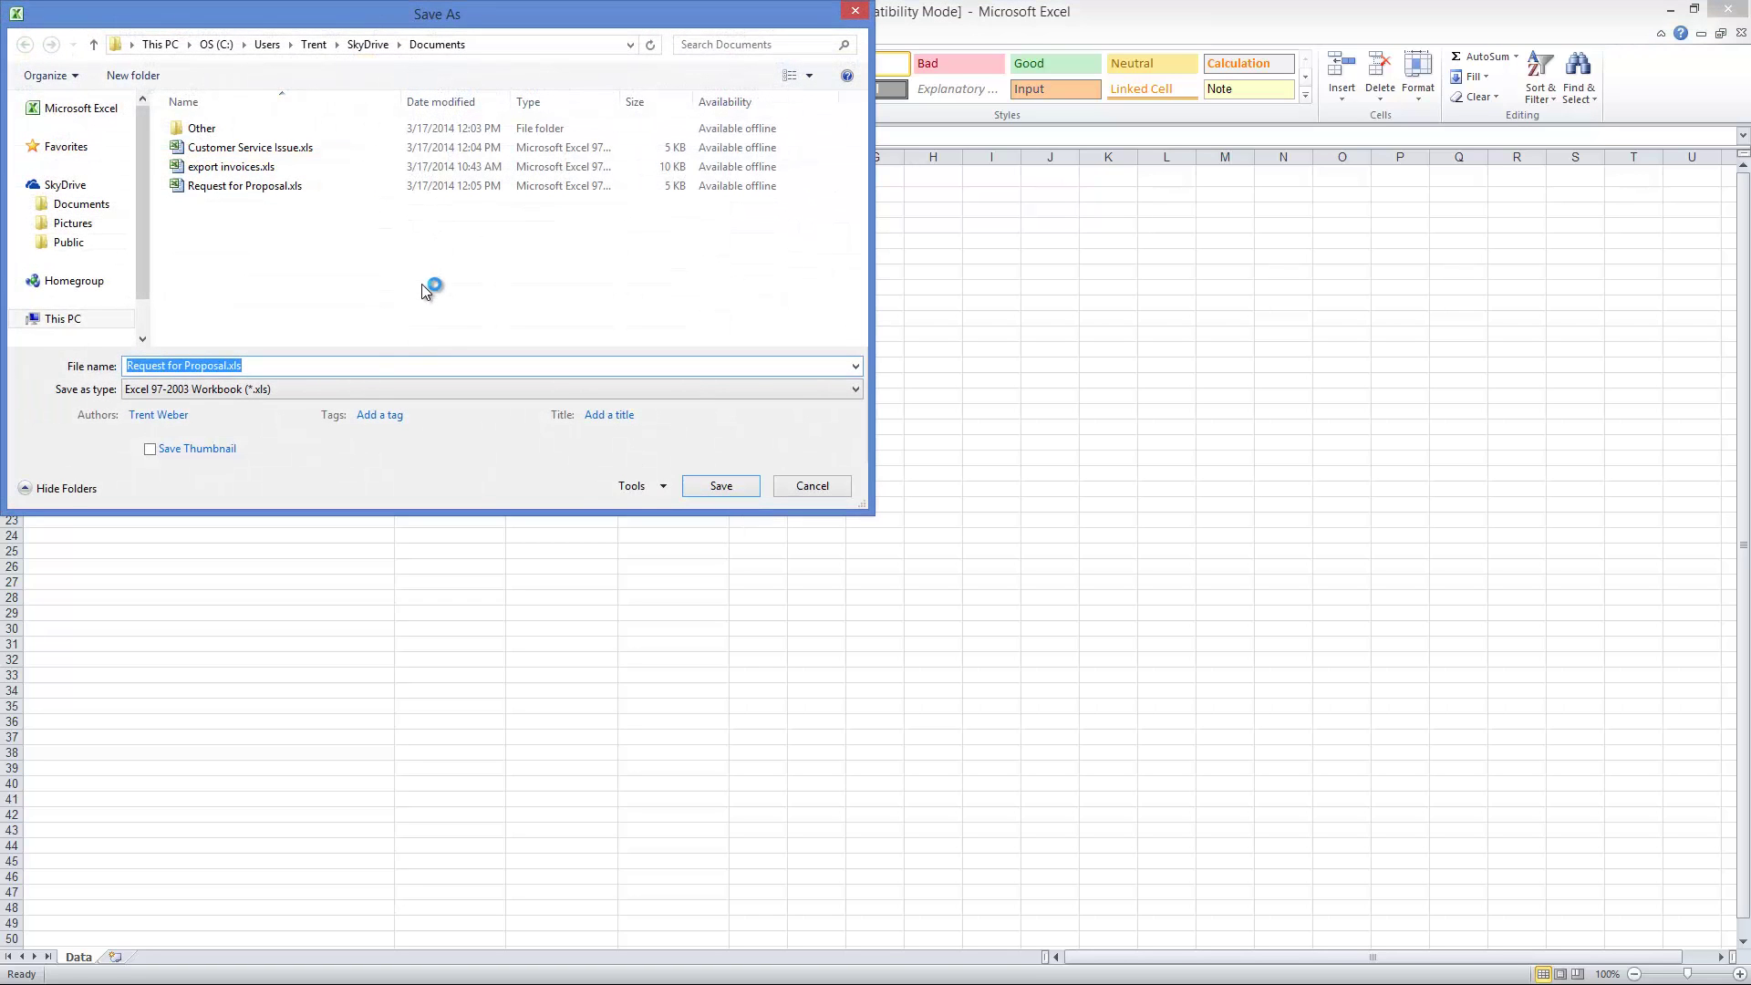
left_click(340, 391)
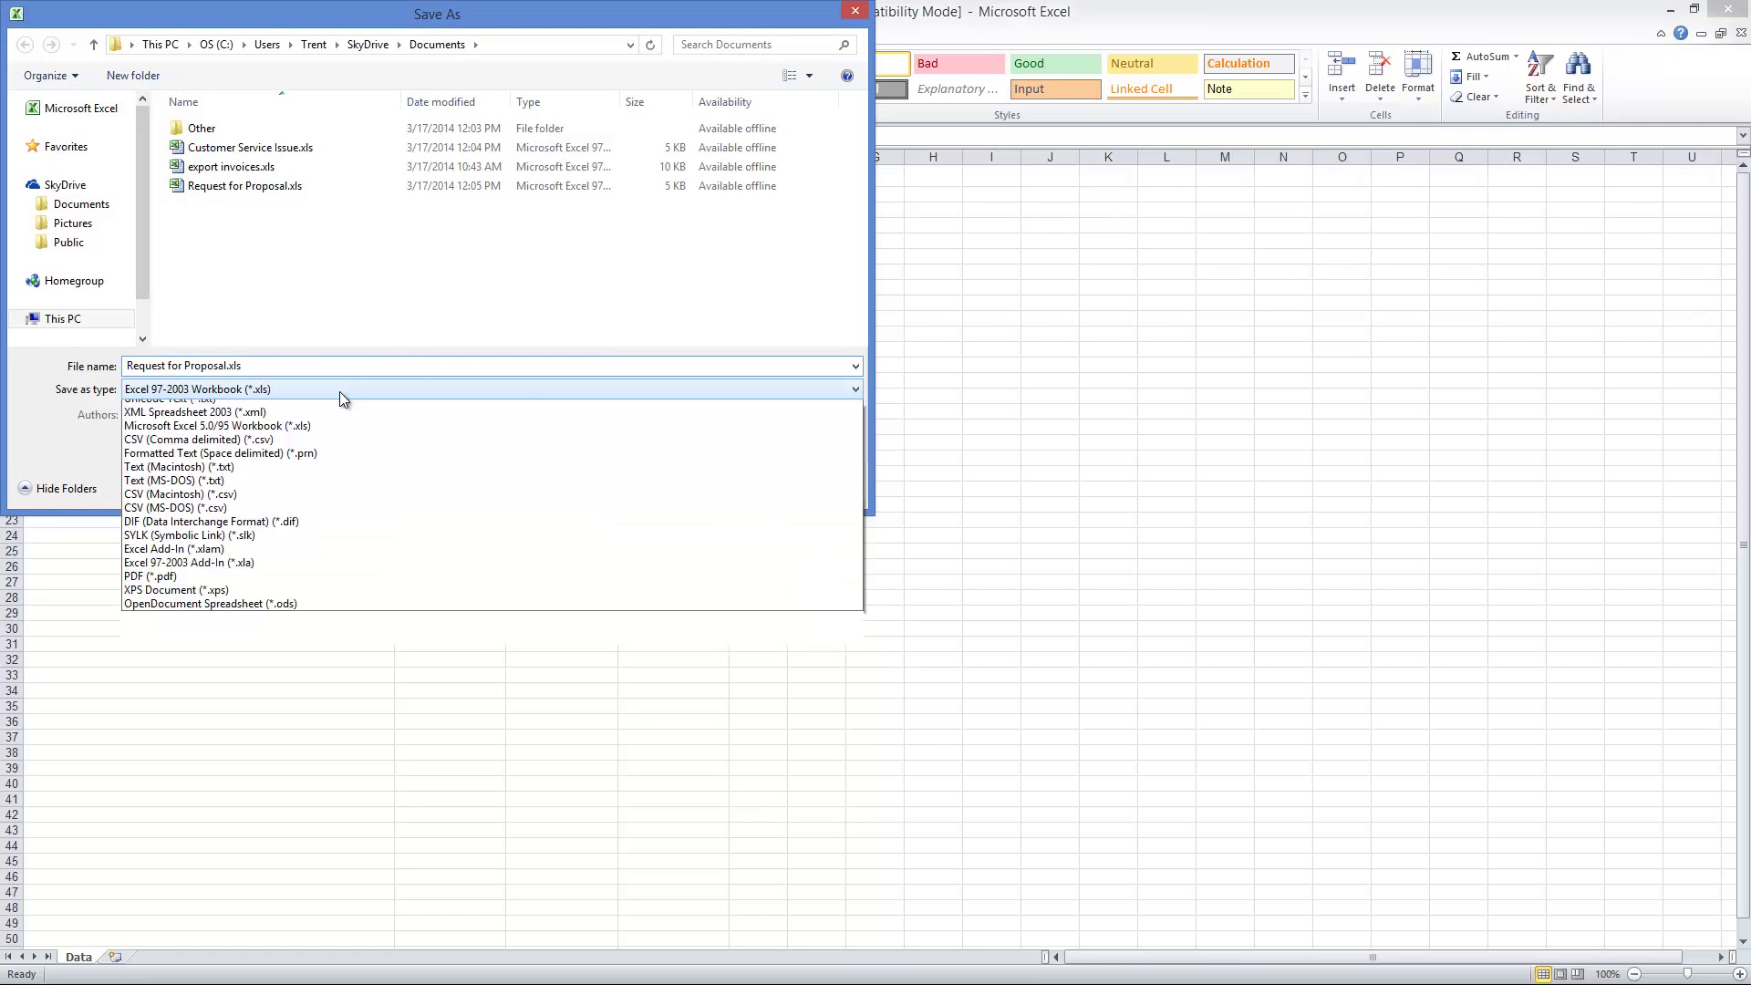
left_click(286, 598)
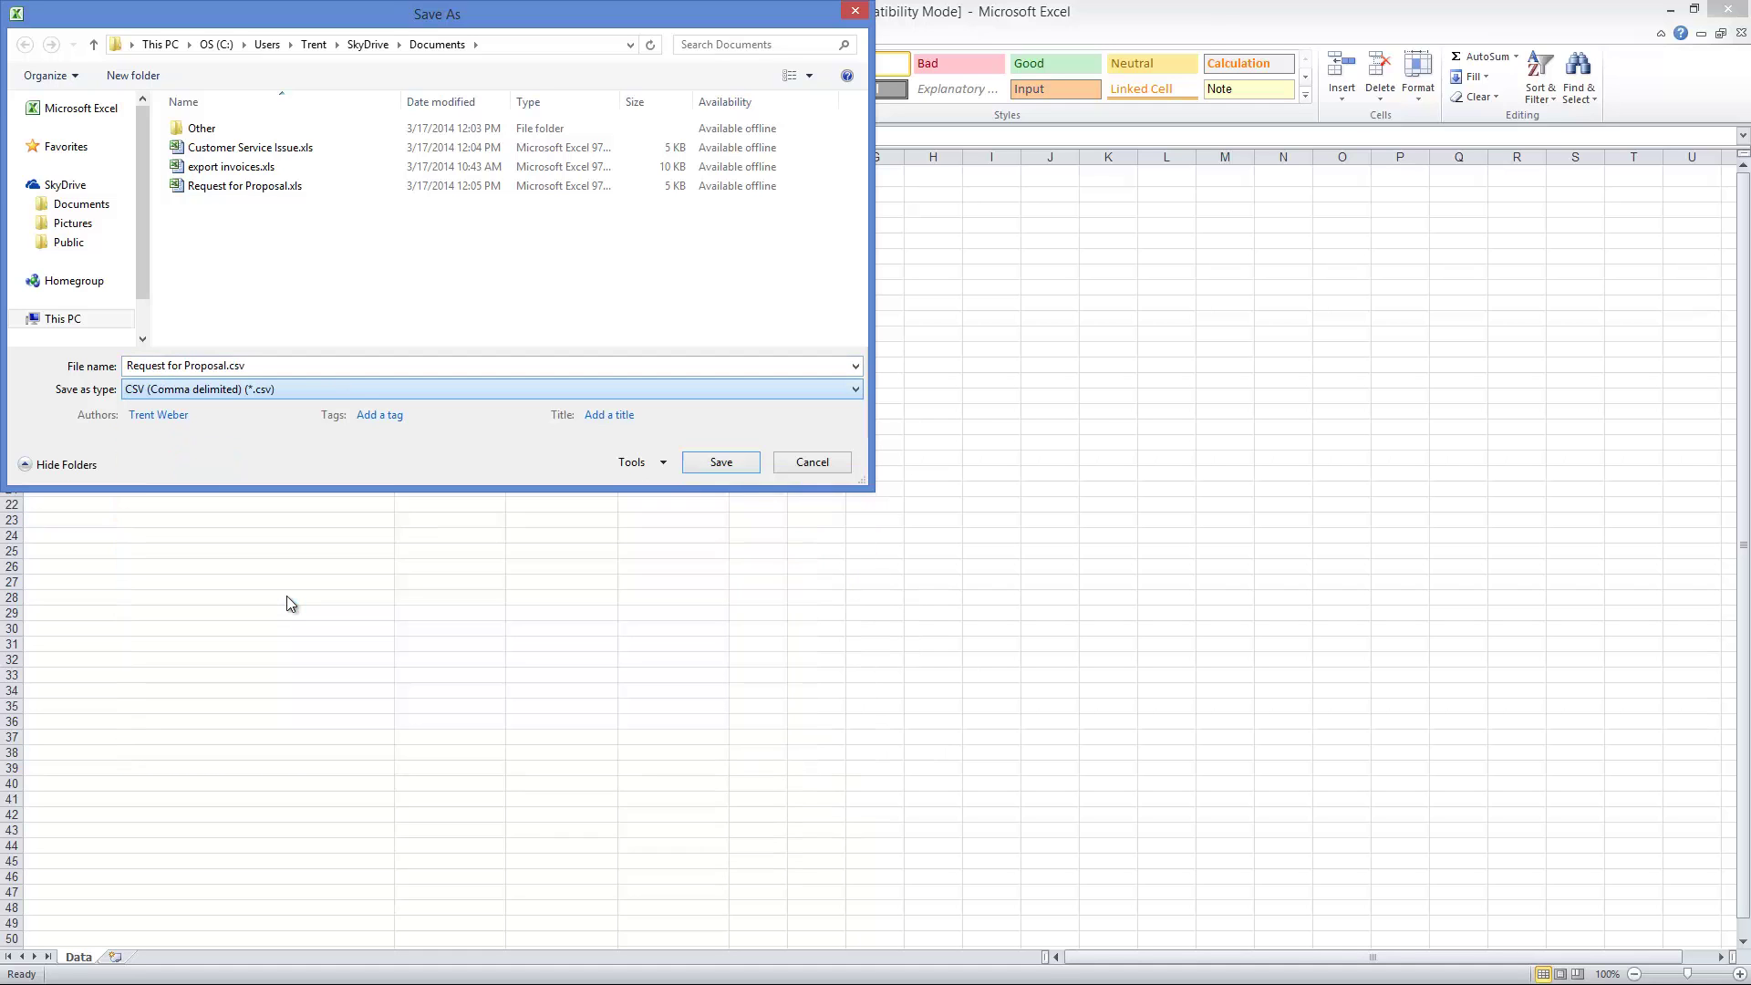
left_click(716, 466)
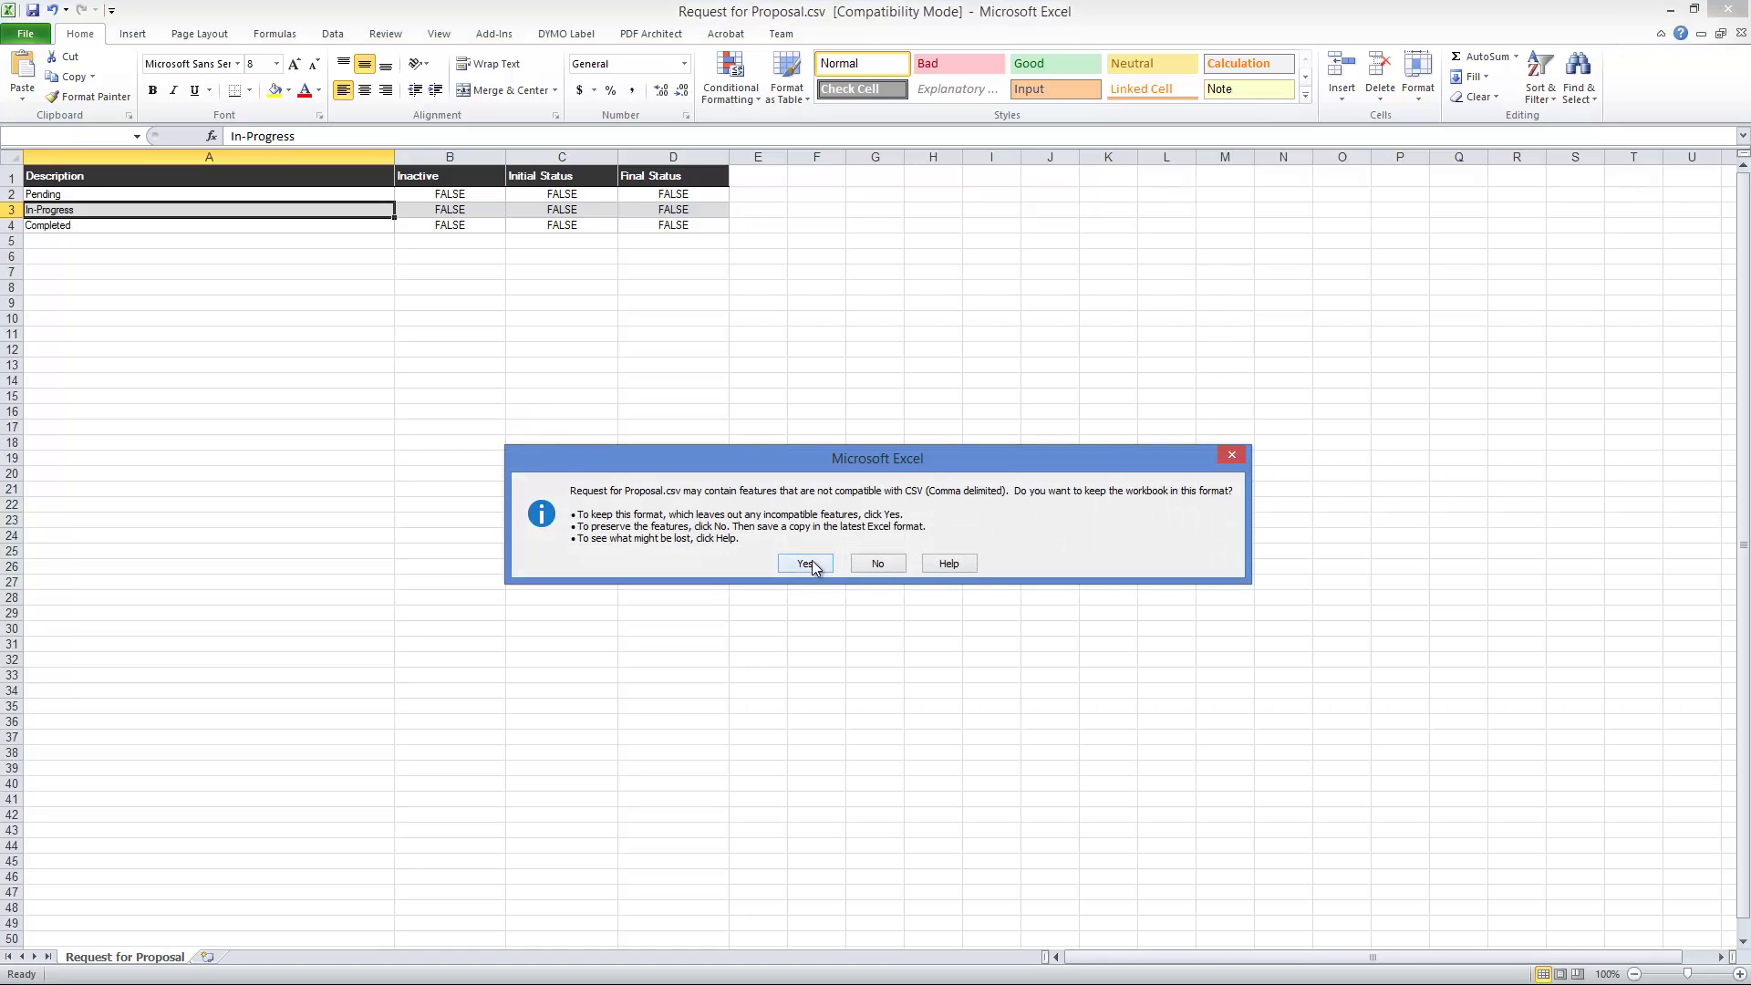
left_click(808, 564)
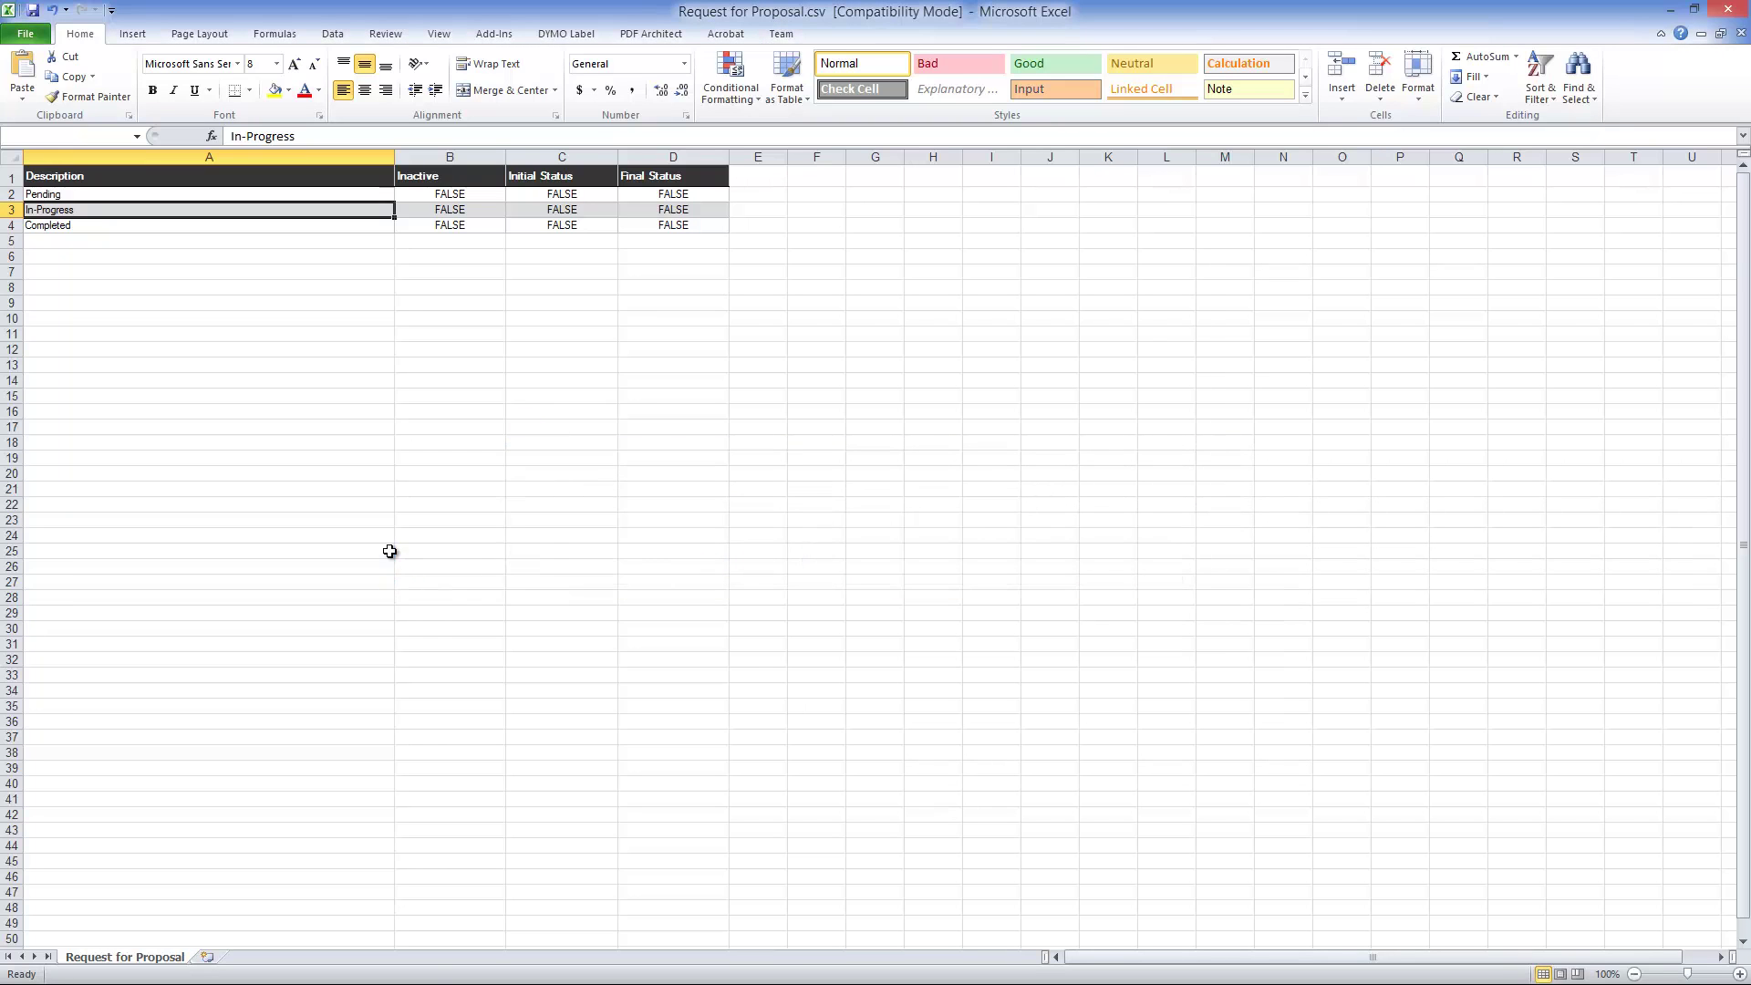
key("alt+Tab")
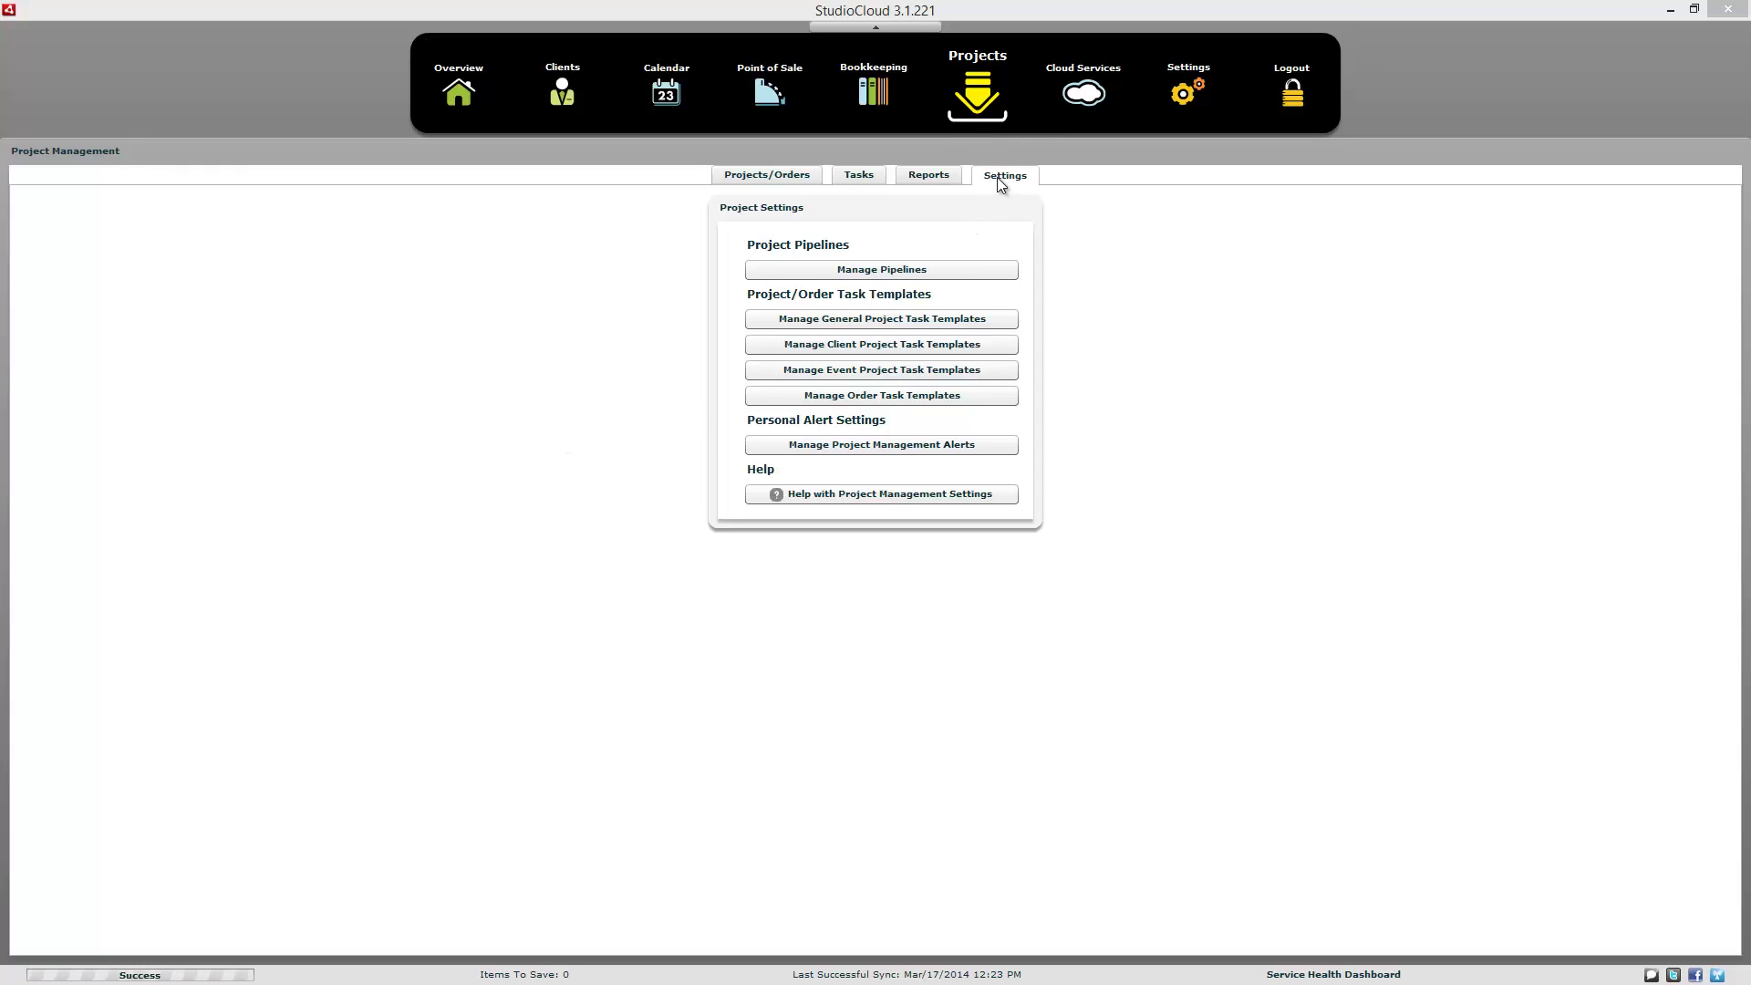
Step: Open StudioCloud's pipeline manager and start a new general project pipeline
left_click(958, 270)
left_click(959, 272)
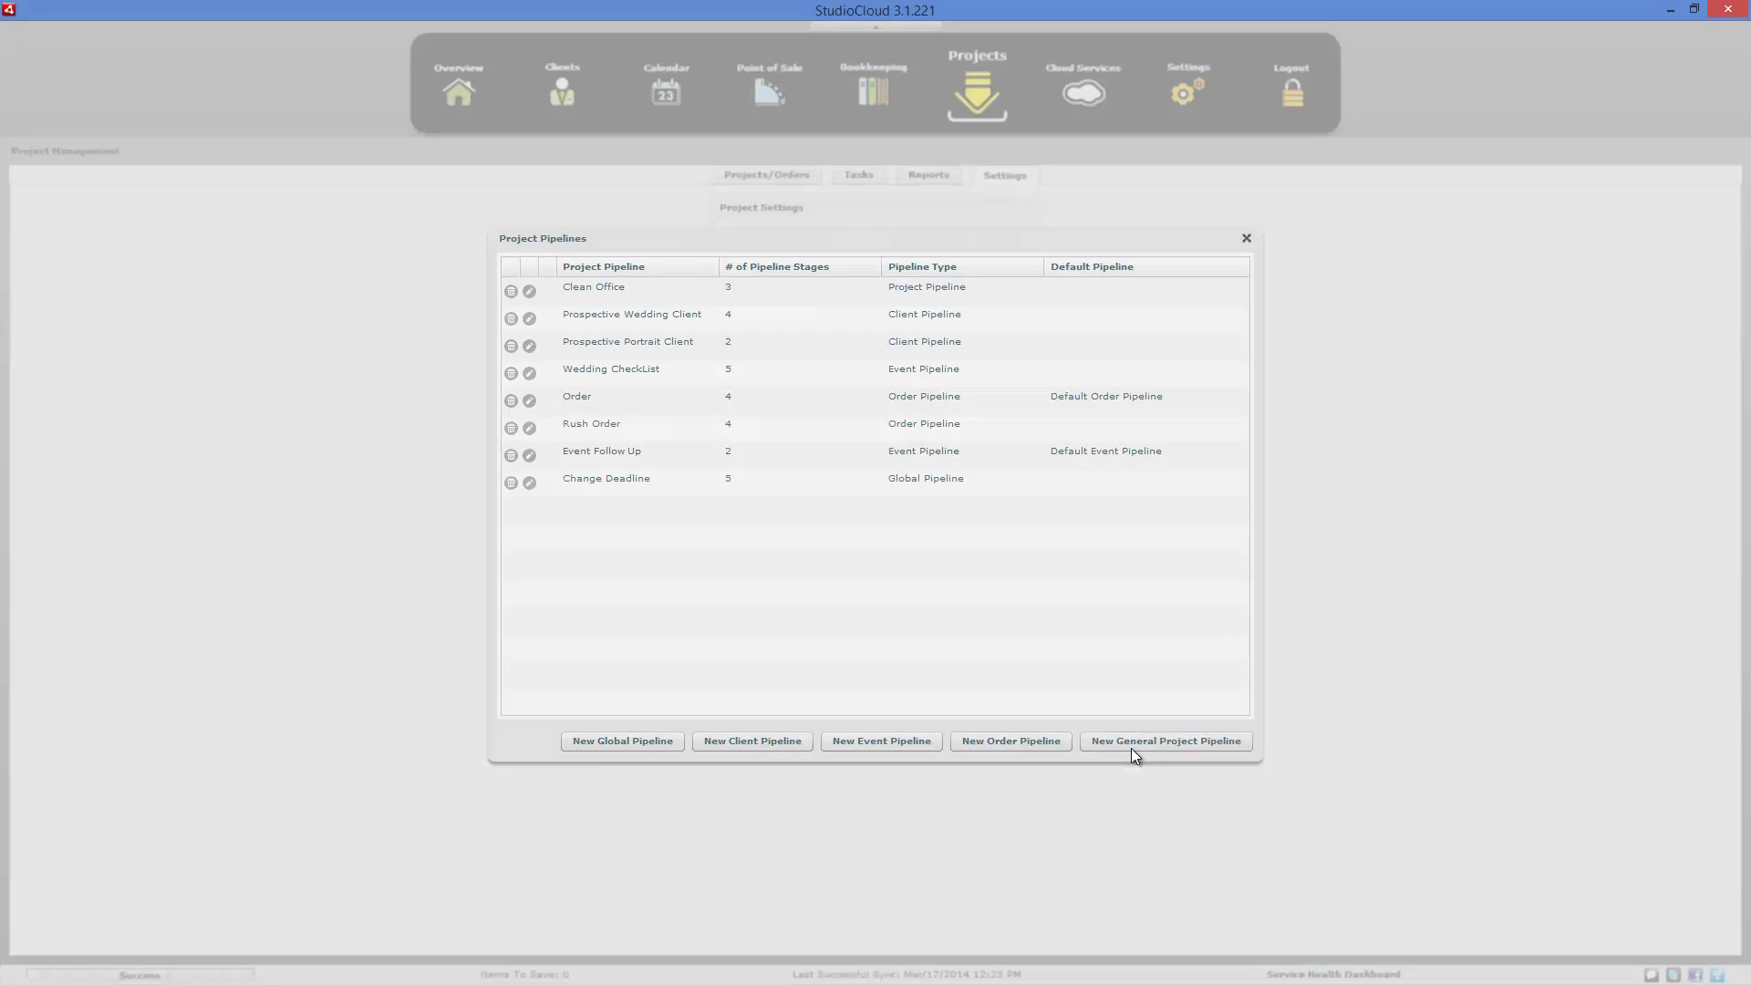
left_click(1131, 746)
Step: Import stages from Customer Service Issue.csv and save the pipeline as 'Customer Service Issue'
left_click(578, 753)
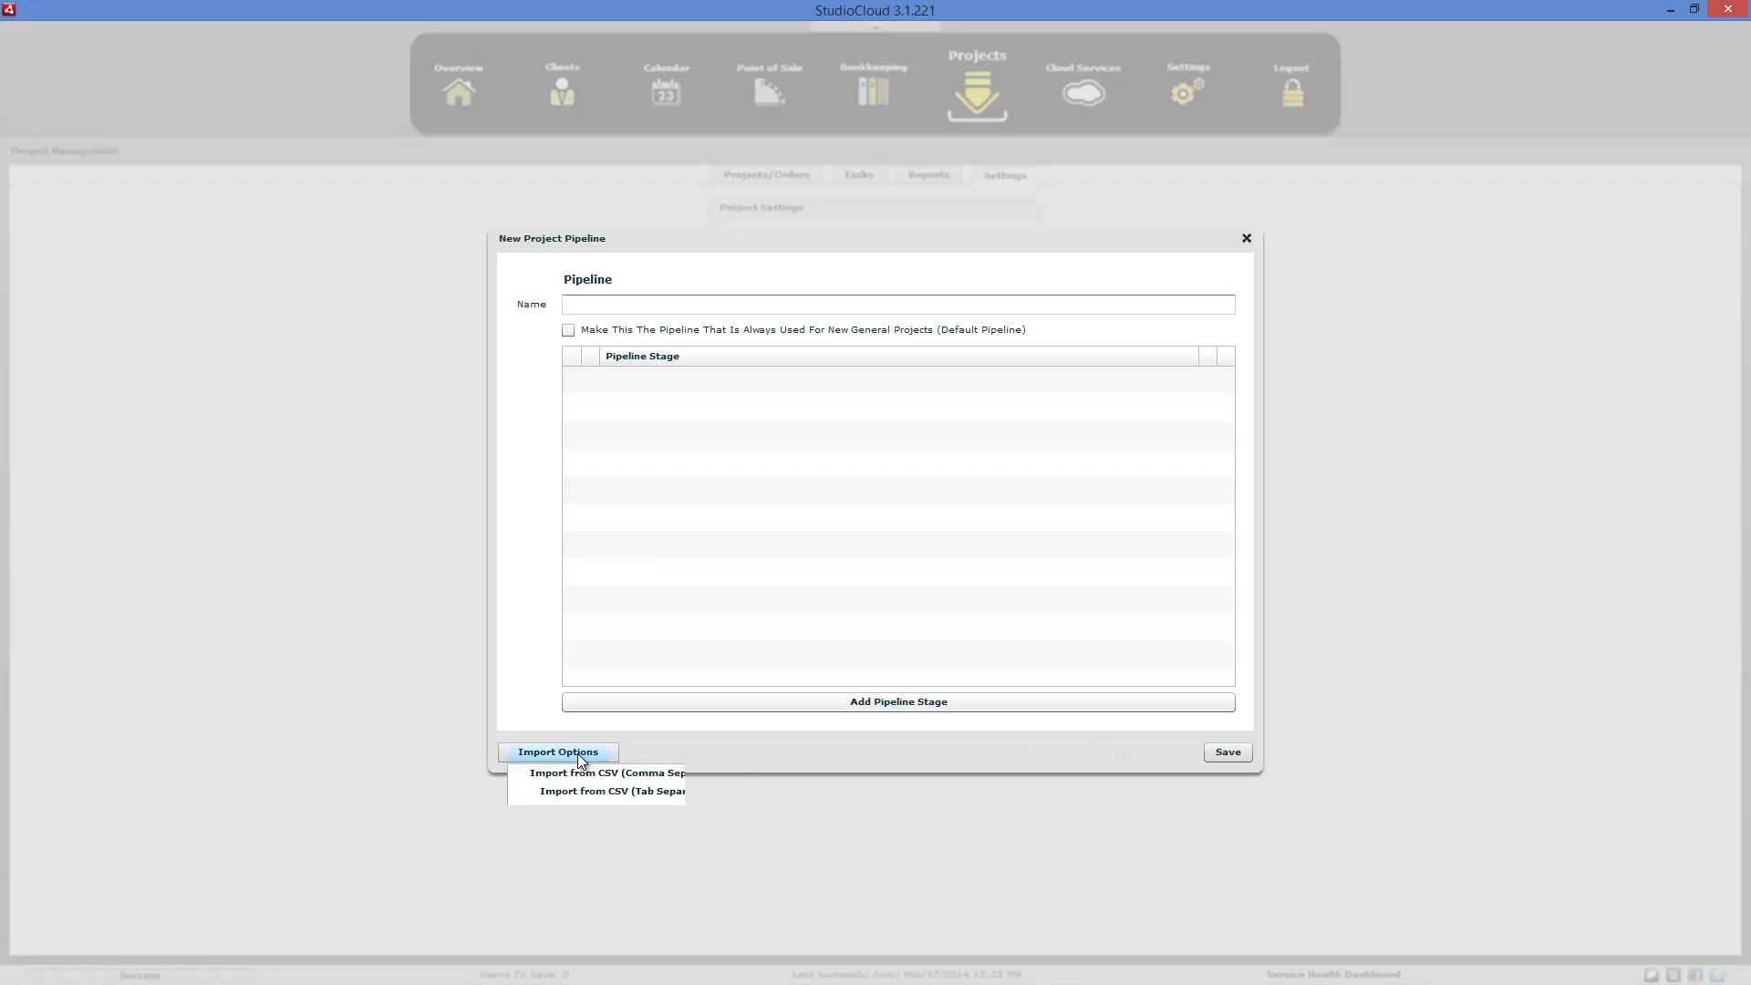
left_click(610, 772)
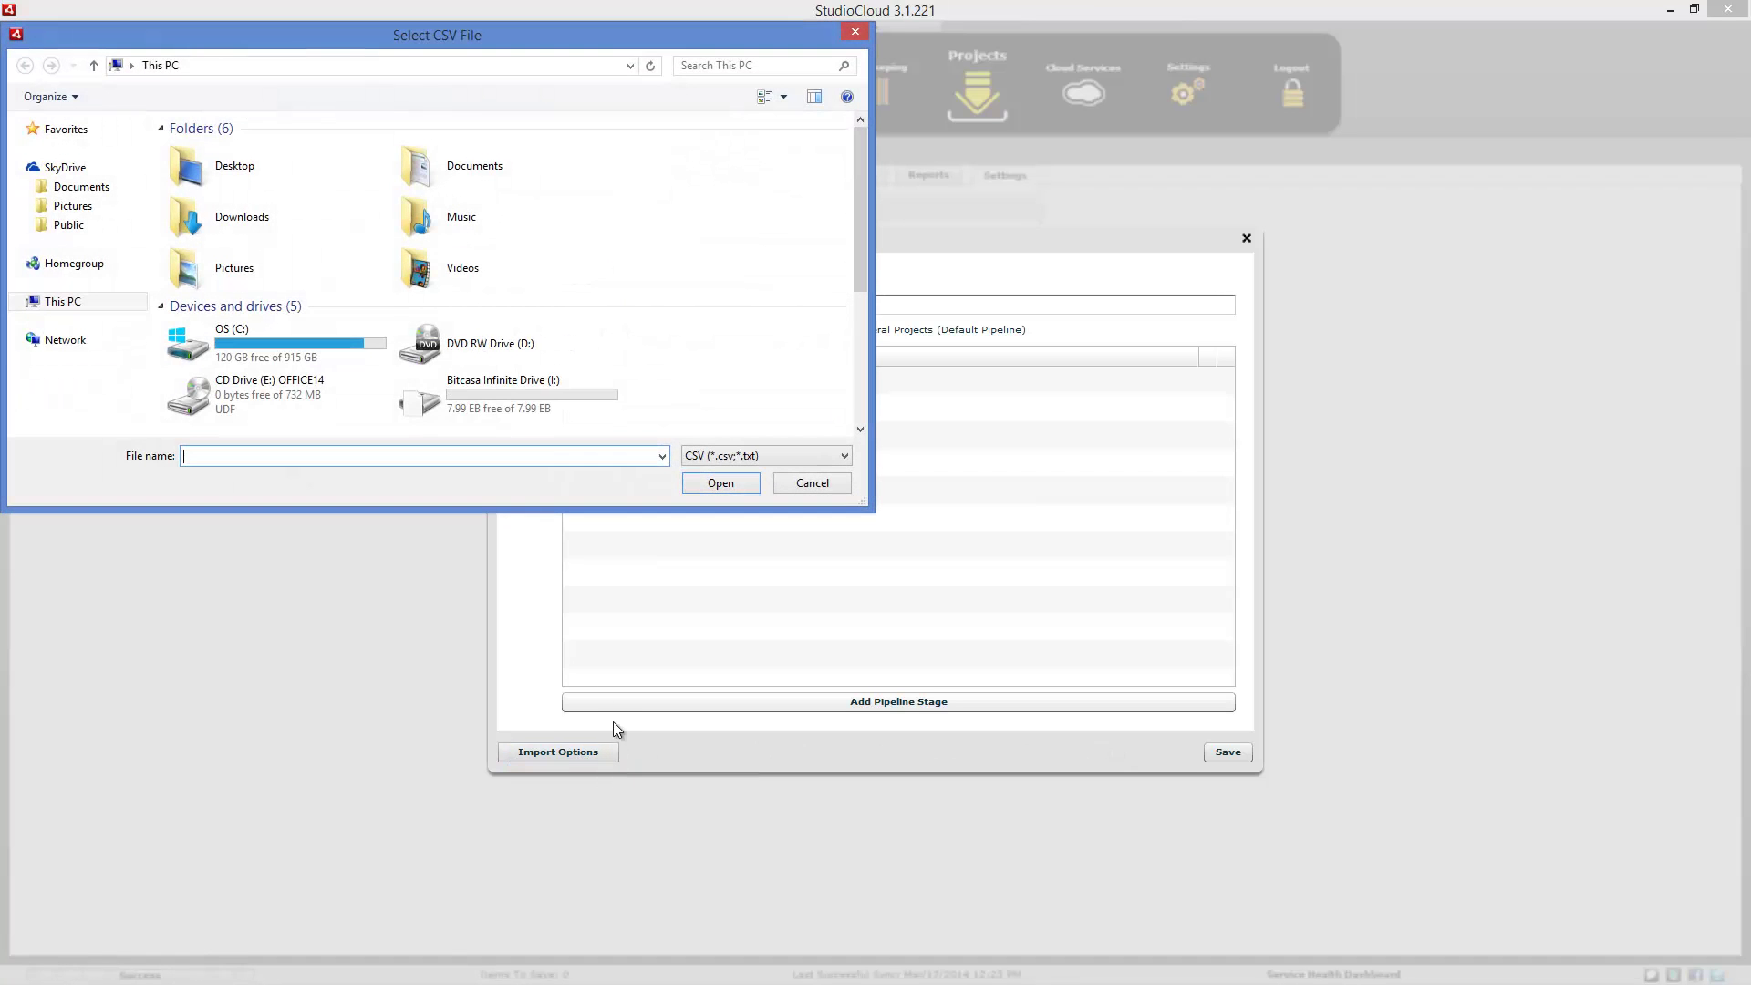
left_click(81, 187)
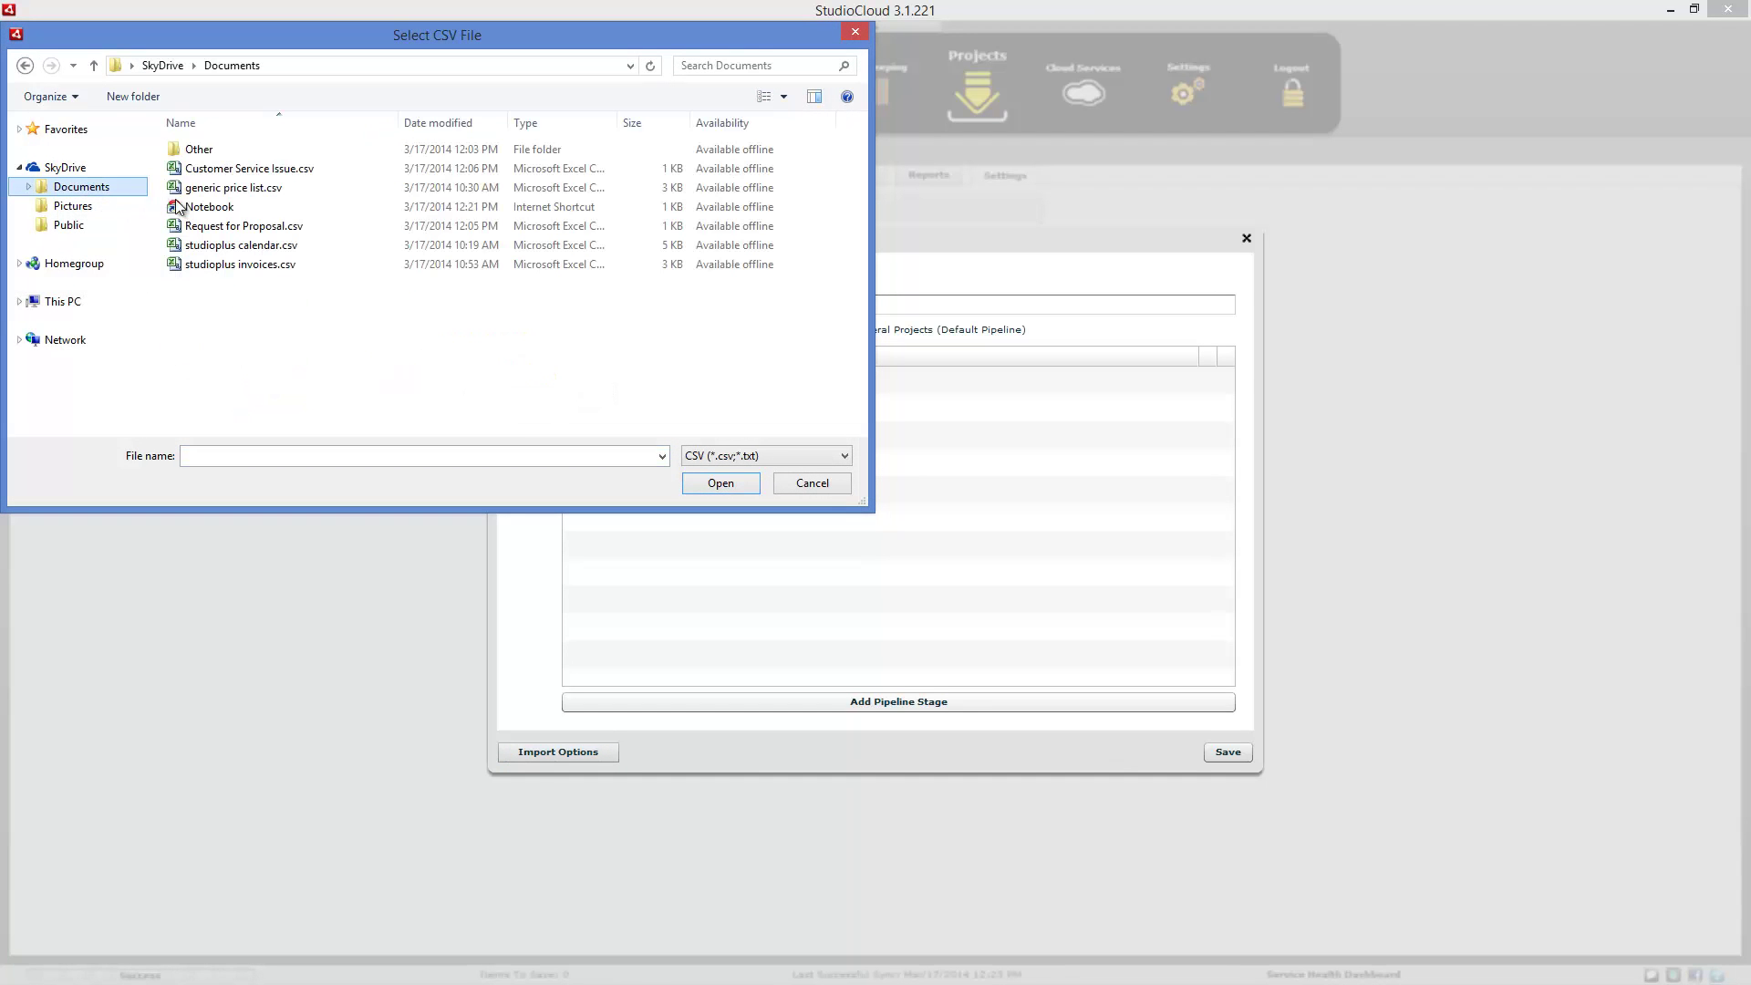
left_click(250, 168)
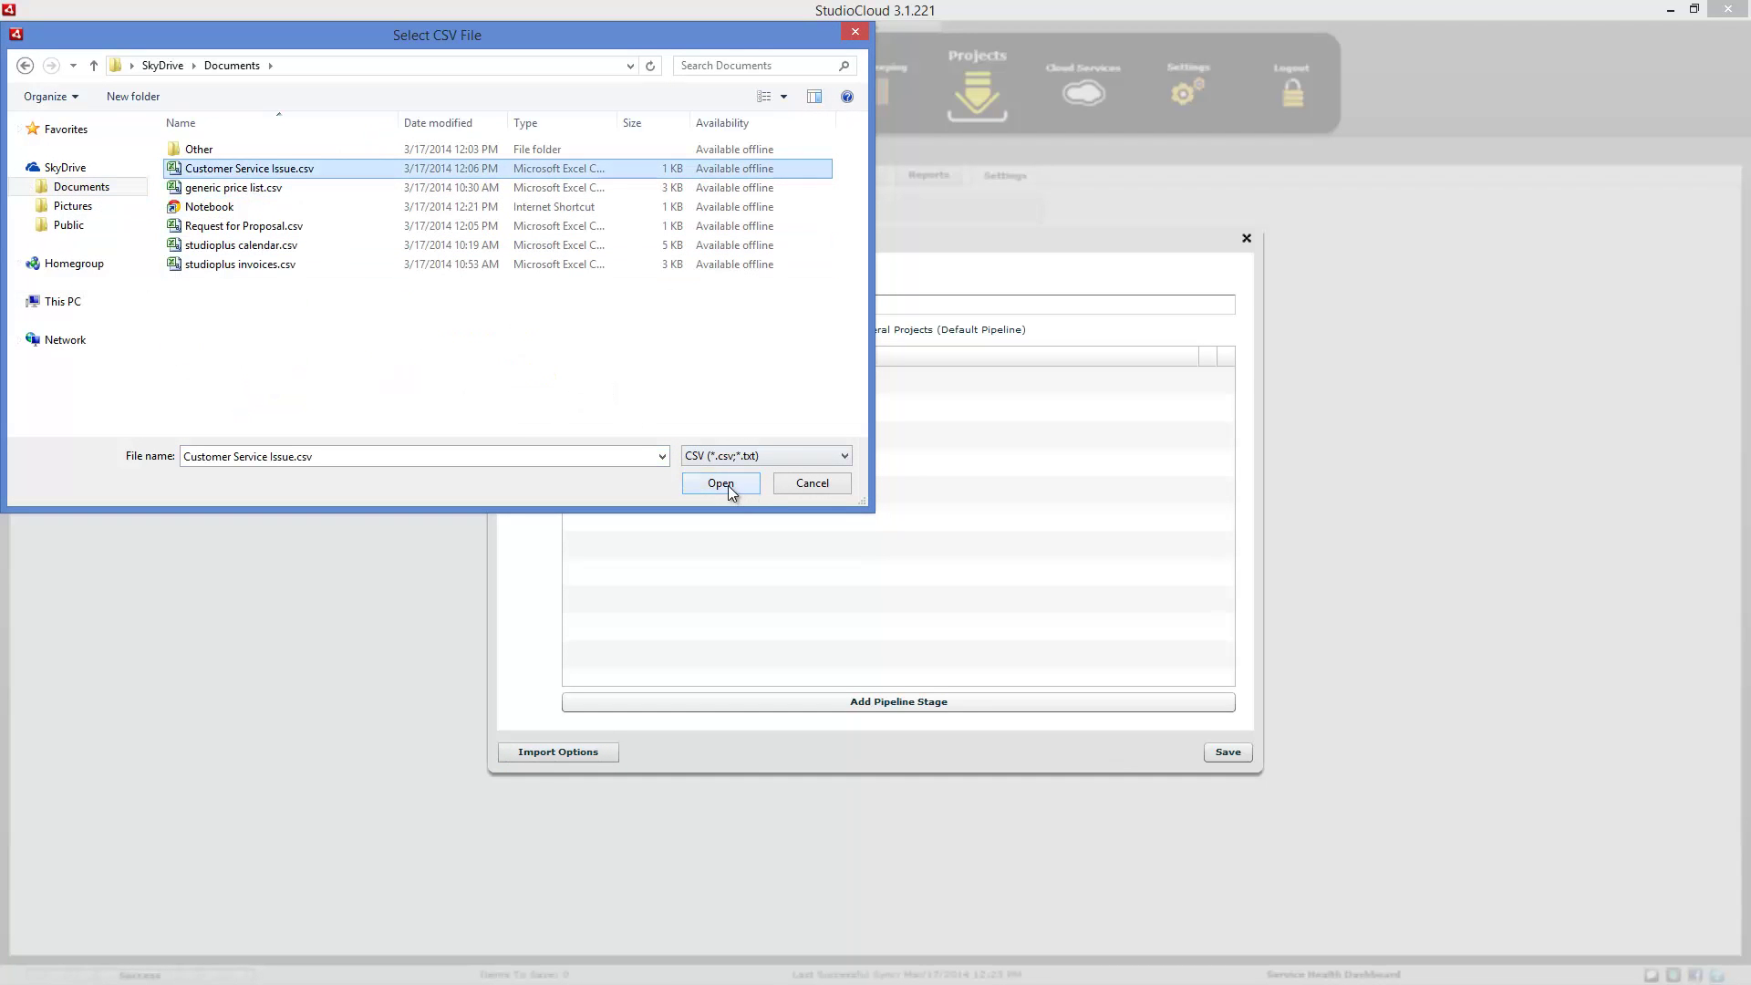
left_click(274, 228)
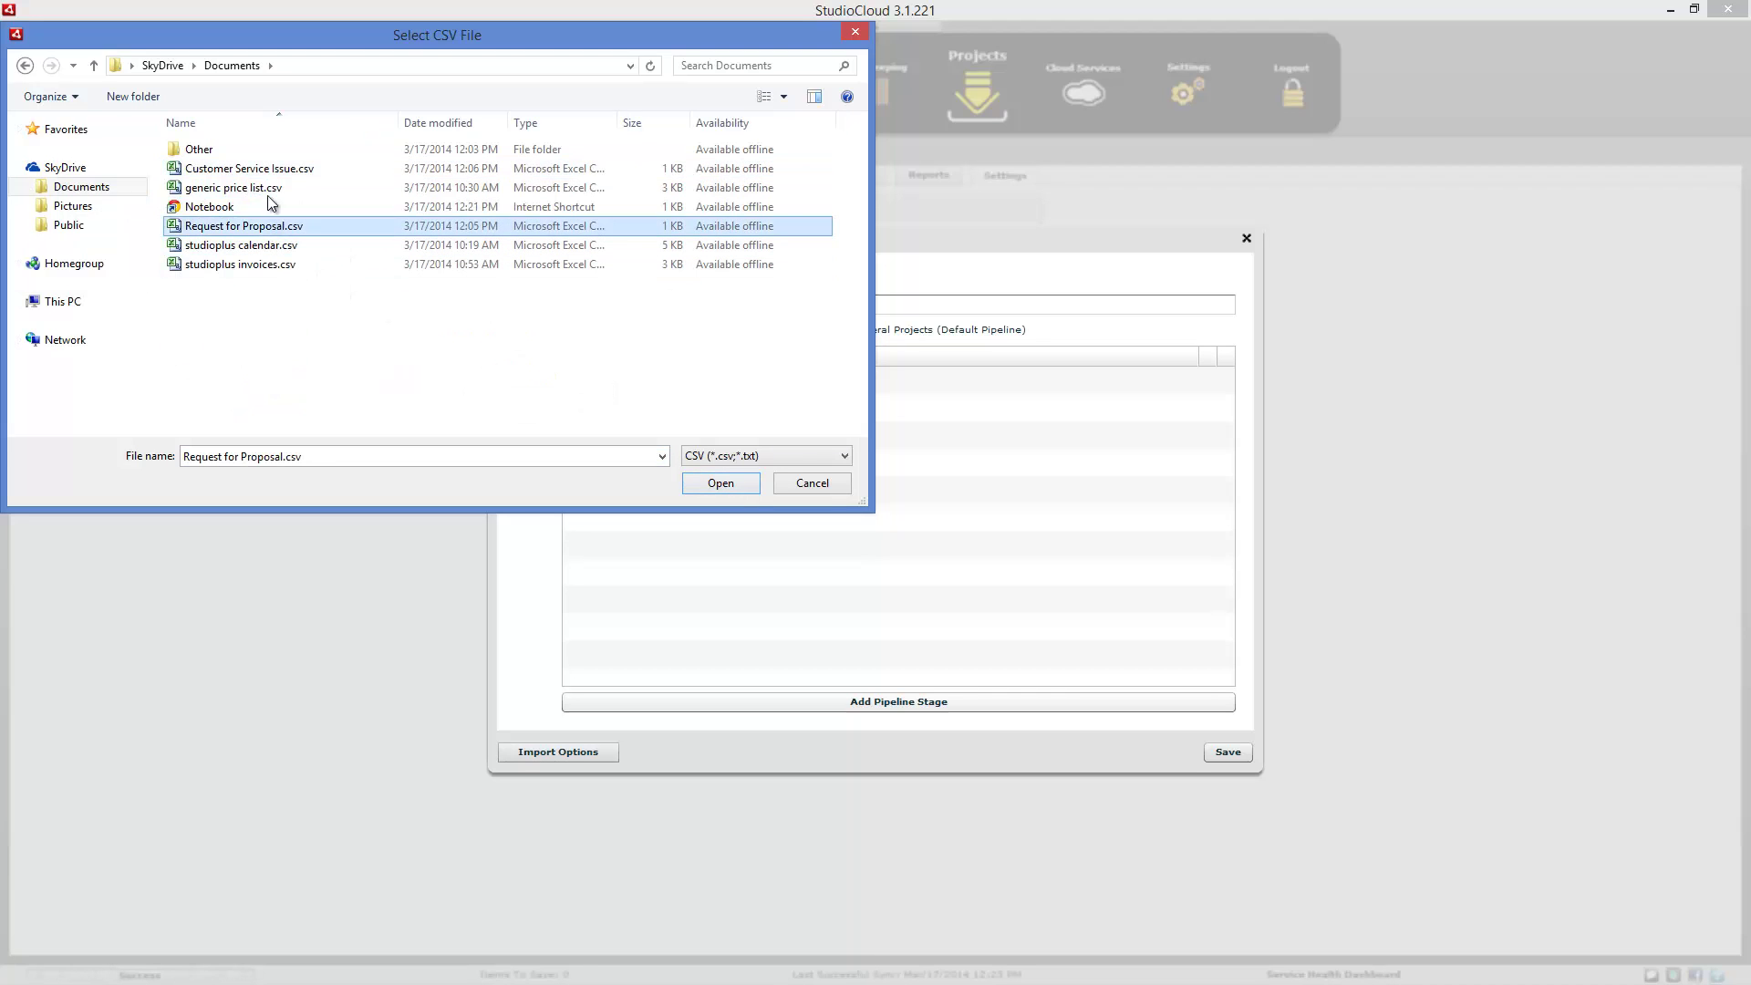
left_click(264, 171)
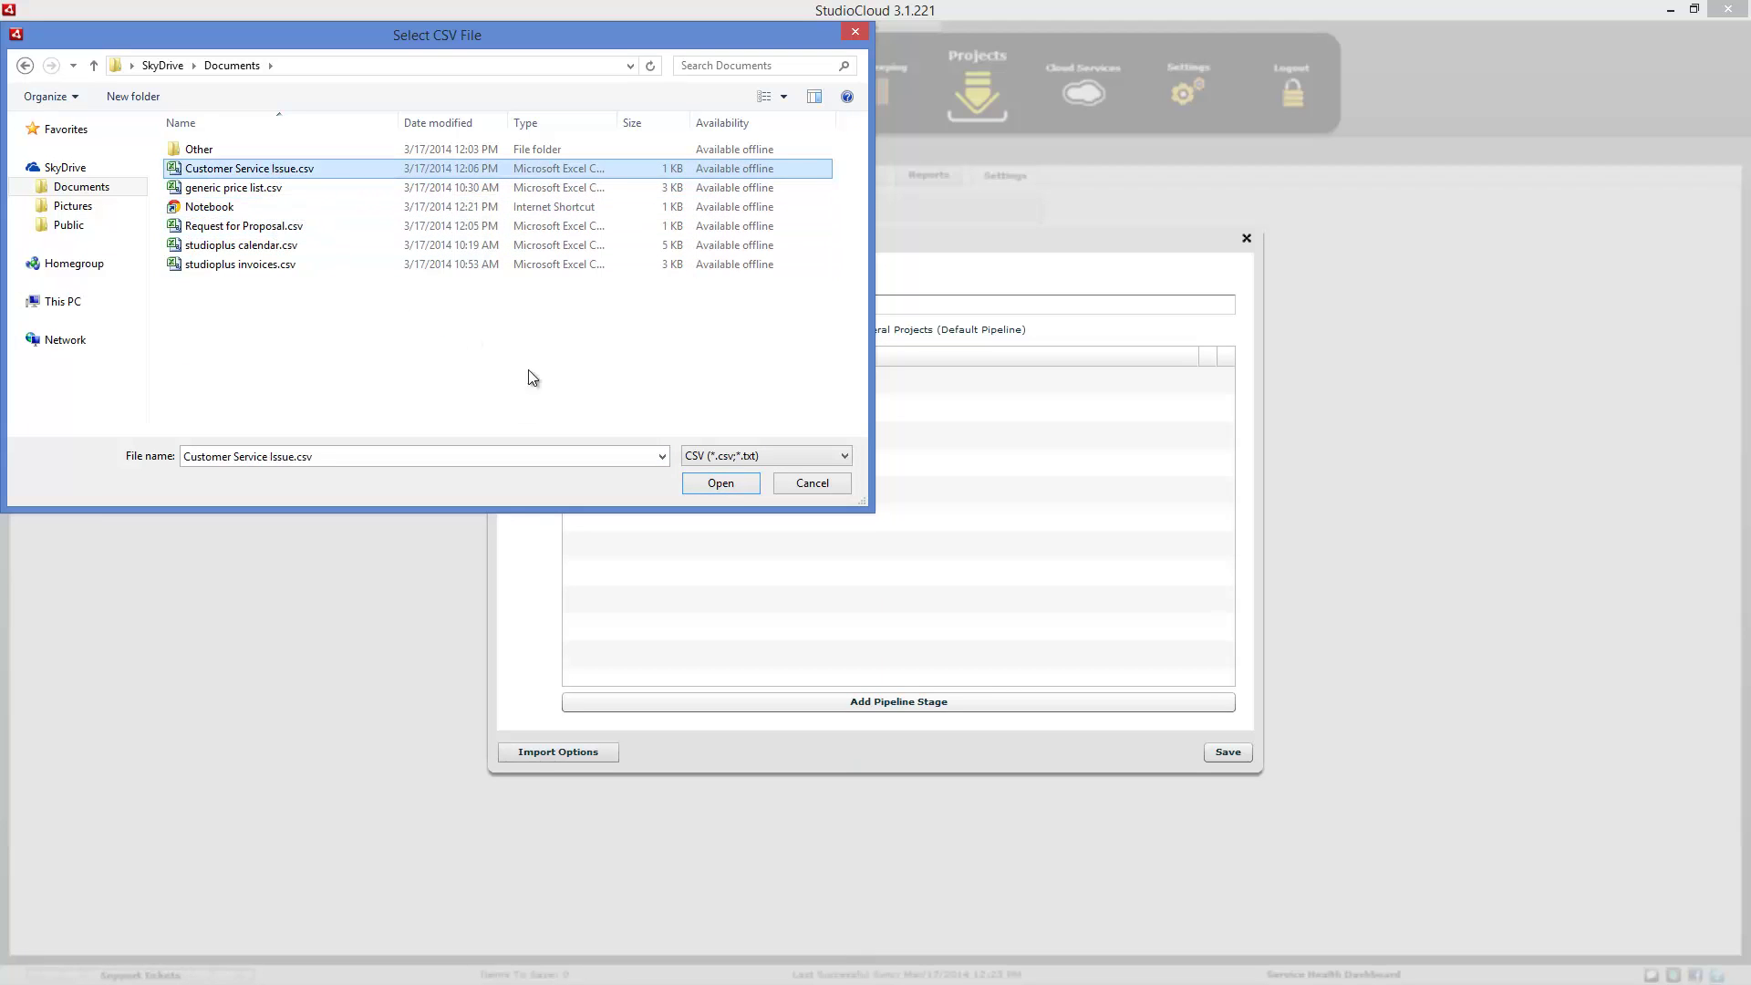
left_click(721, 484)
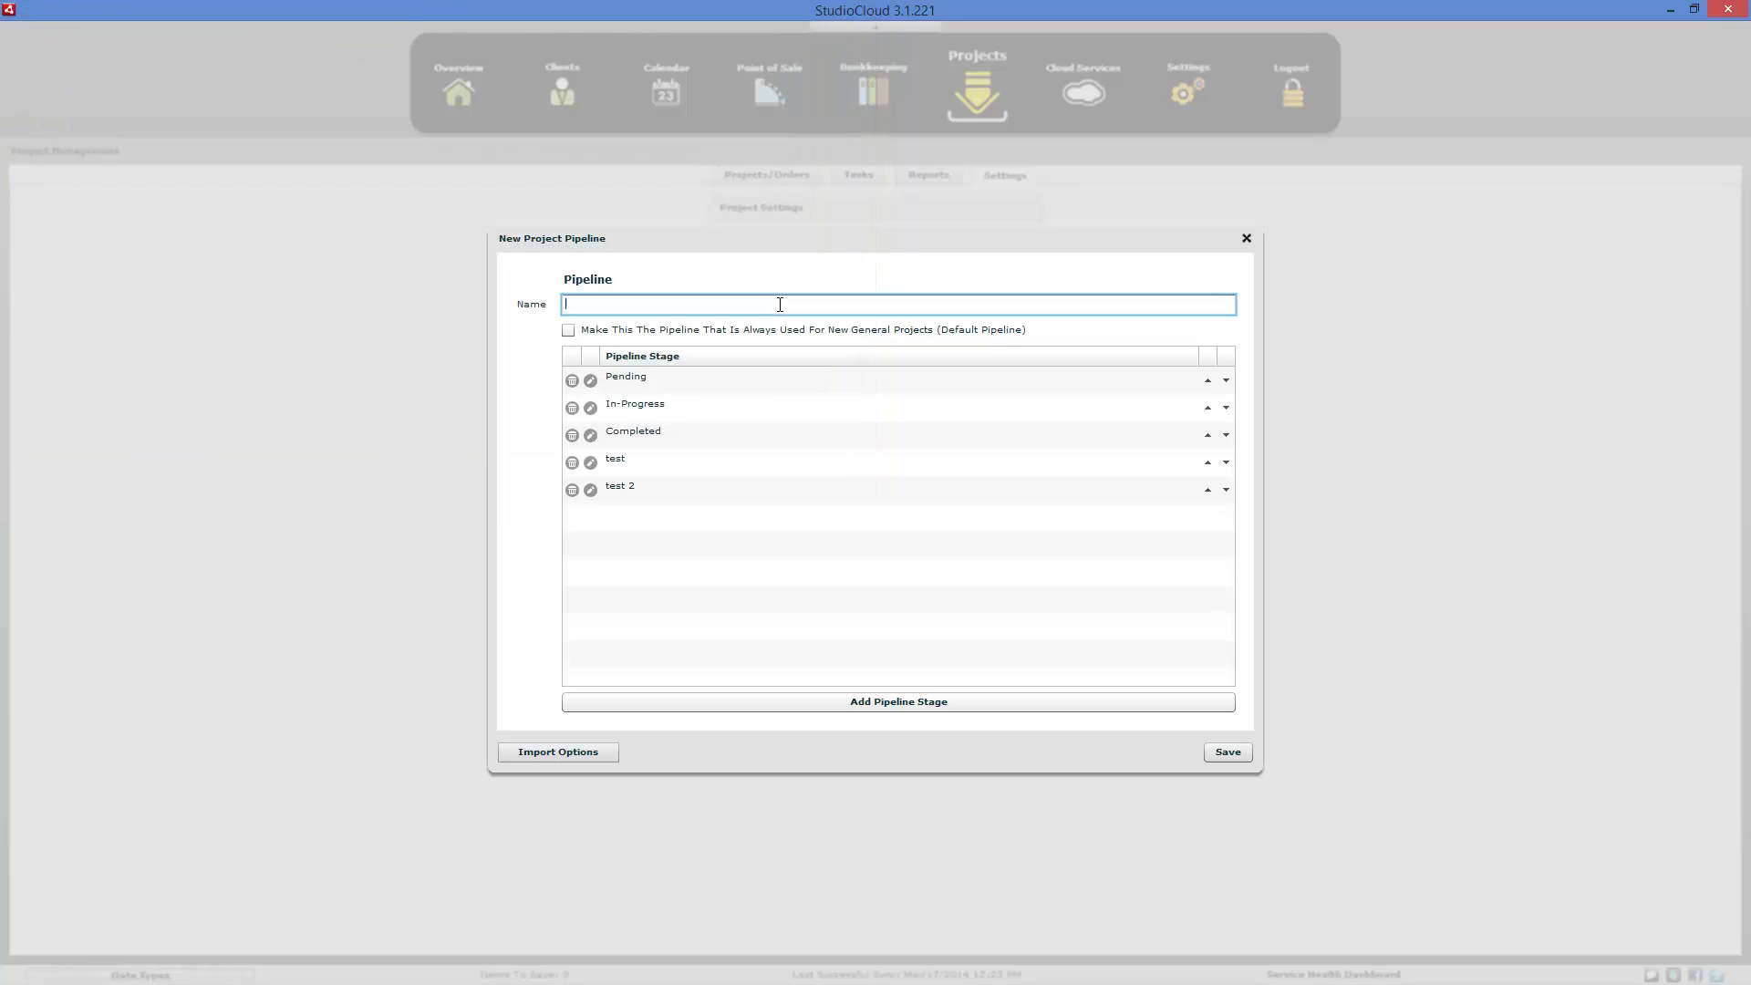
type("Customer Service Issue")
left_click(1221, 752)
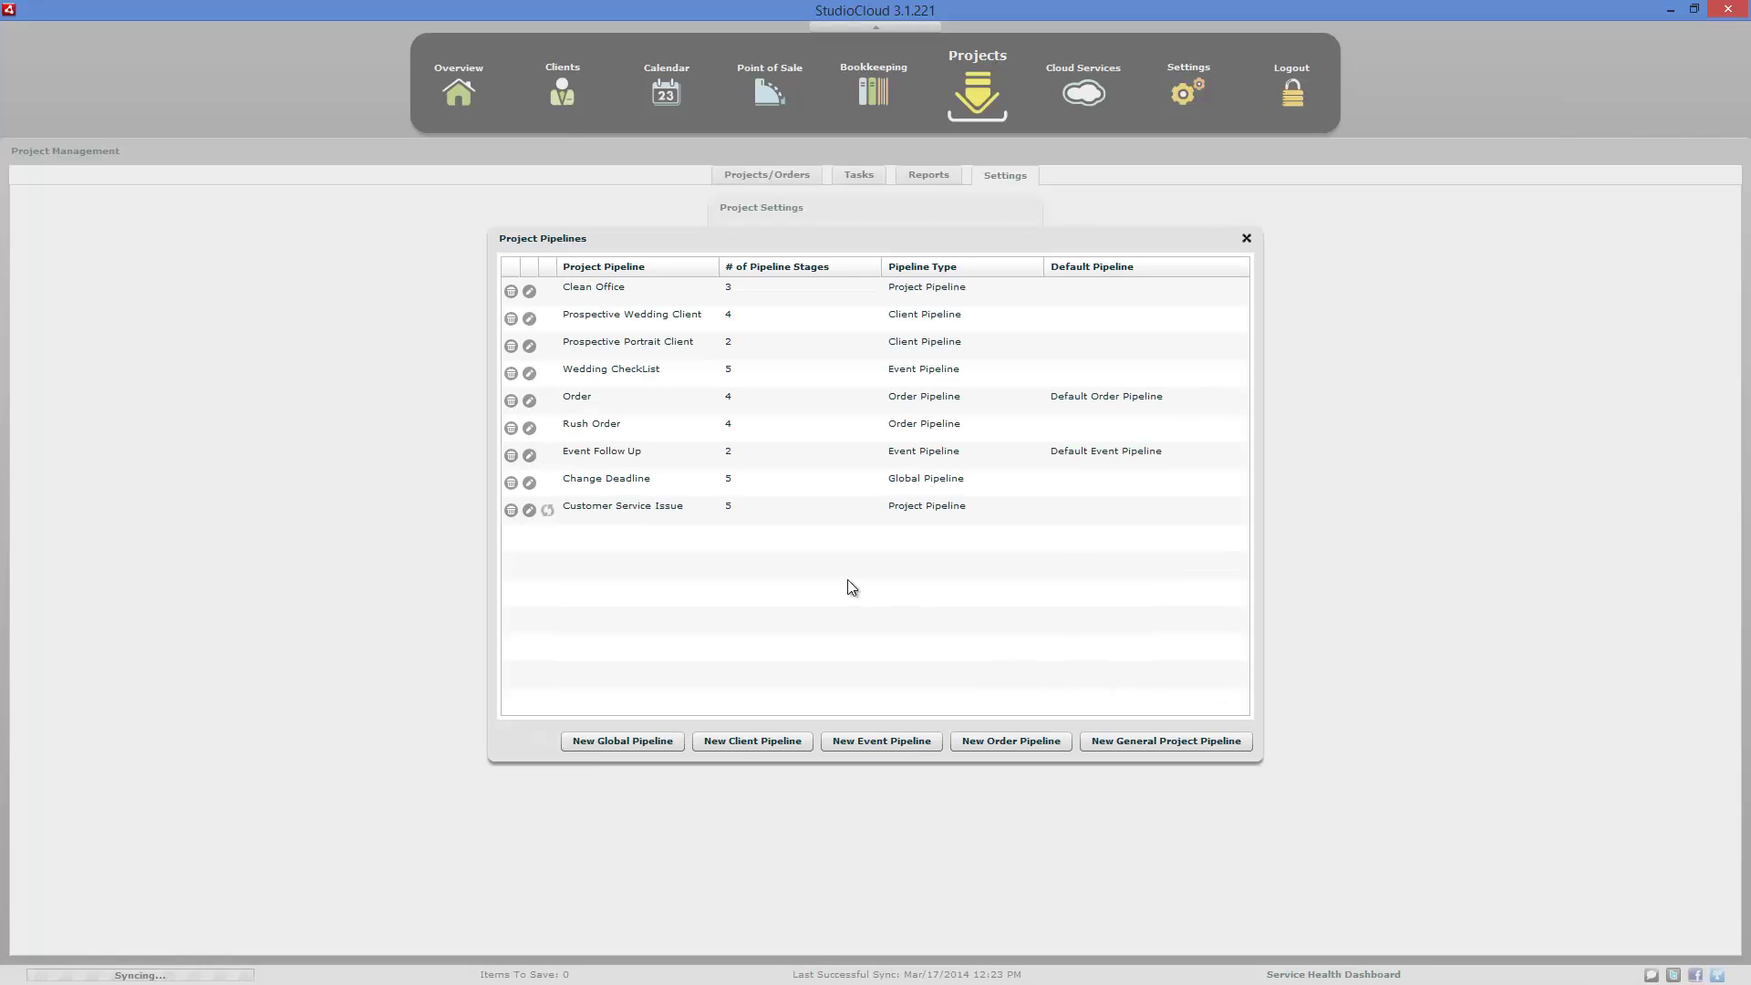
Step: Create a pipeline from Request for Proposal.csv named 'Request For Proposal' and save it
left_click(1213, 742)
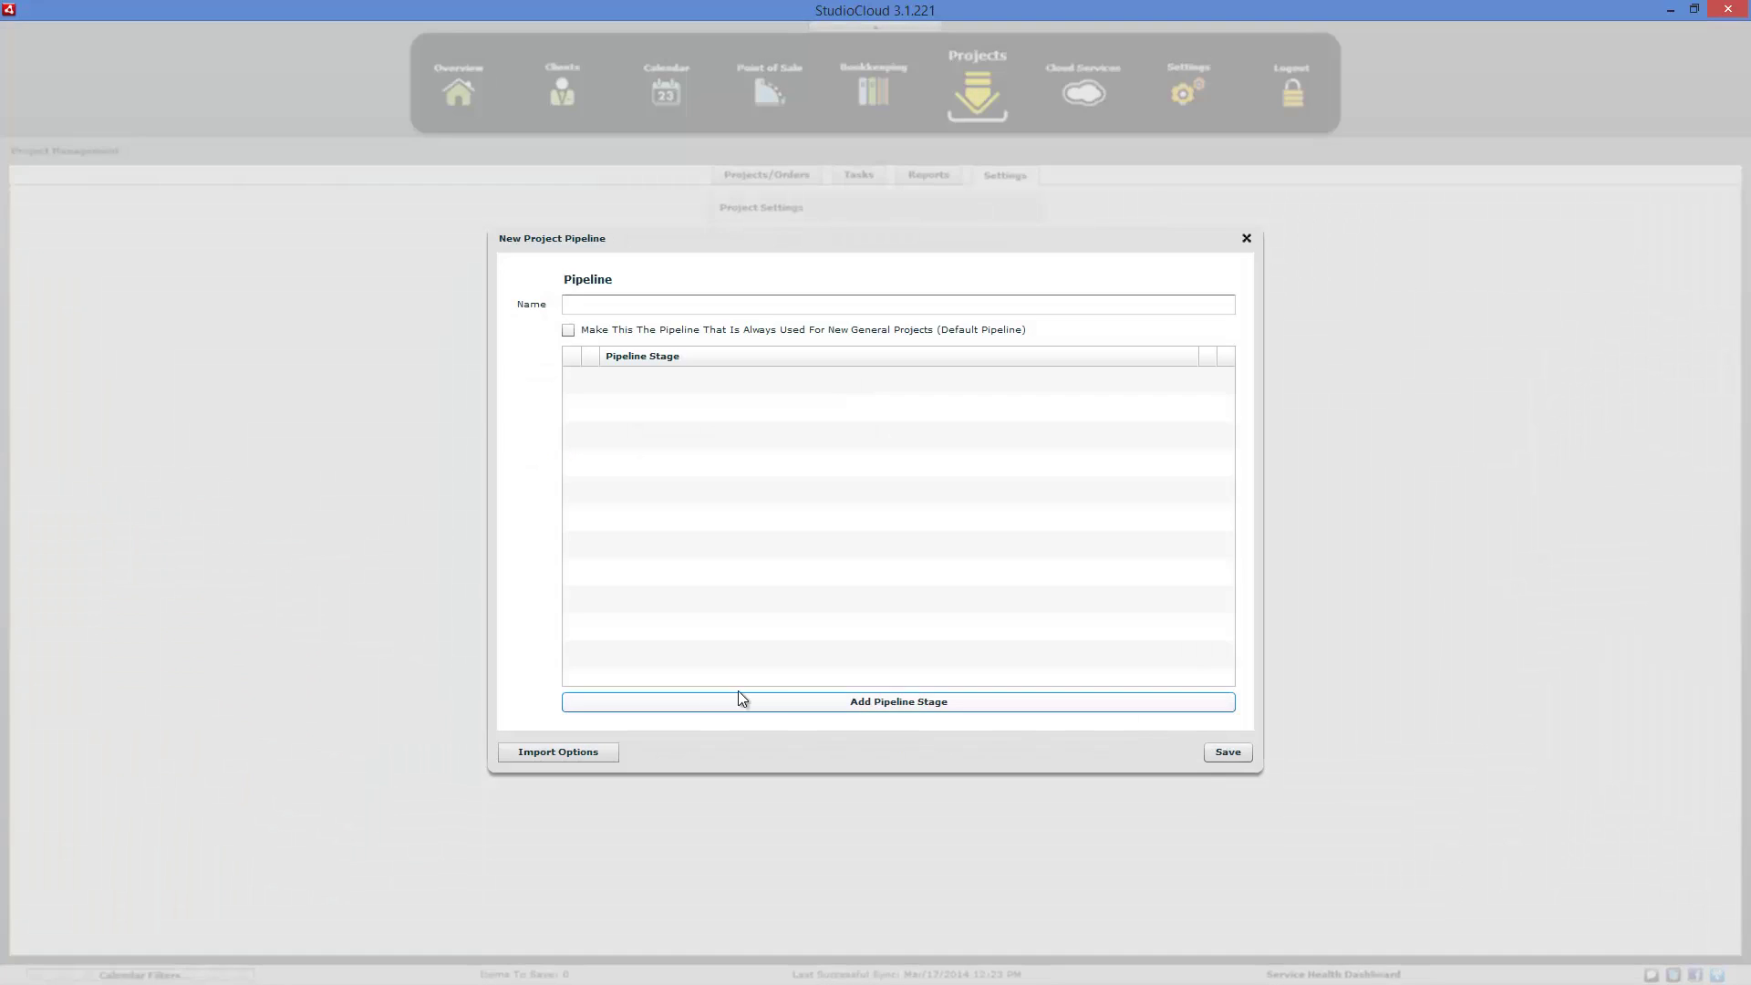
left_click(567, 755)
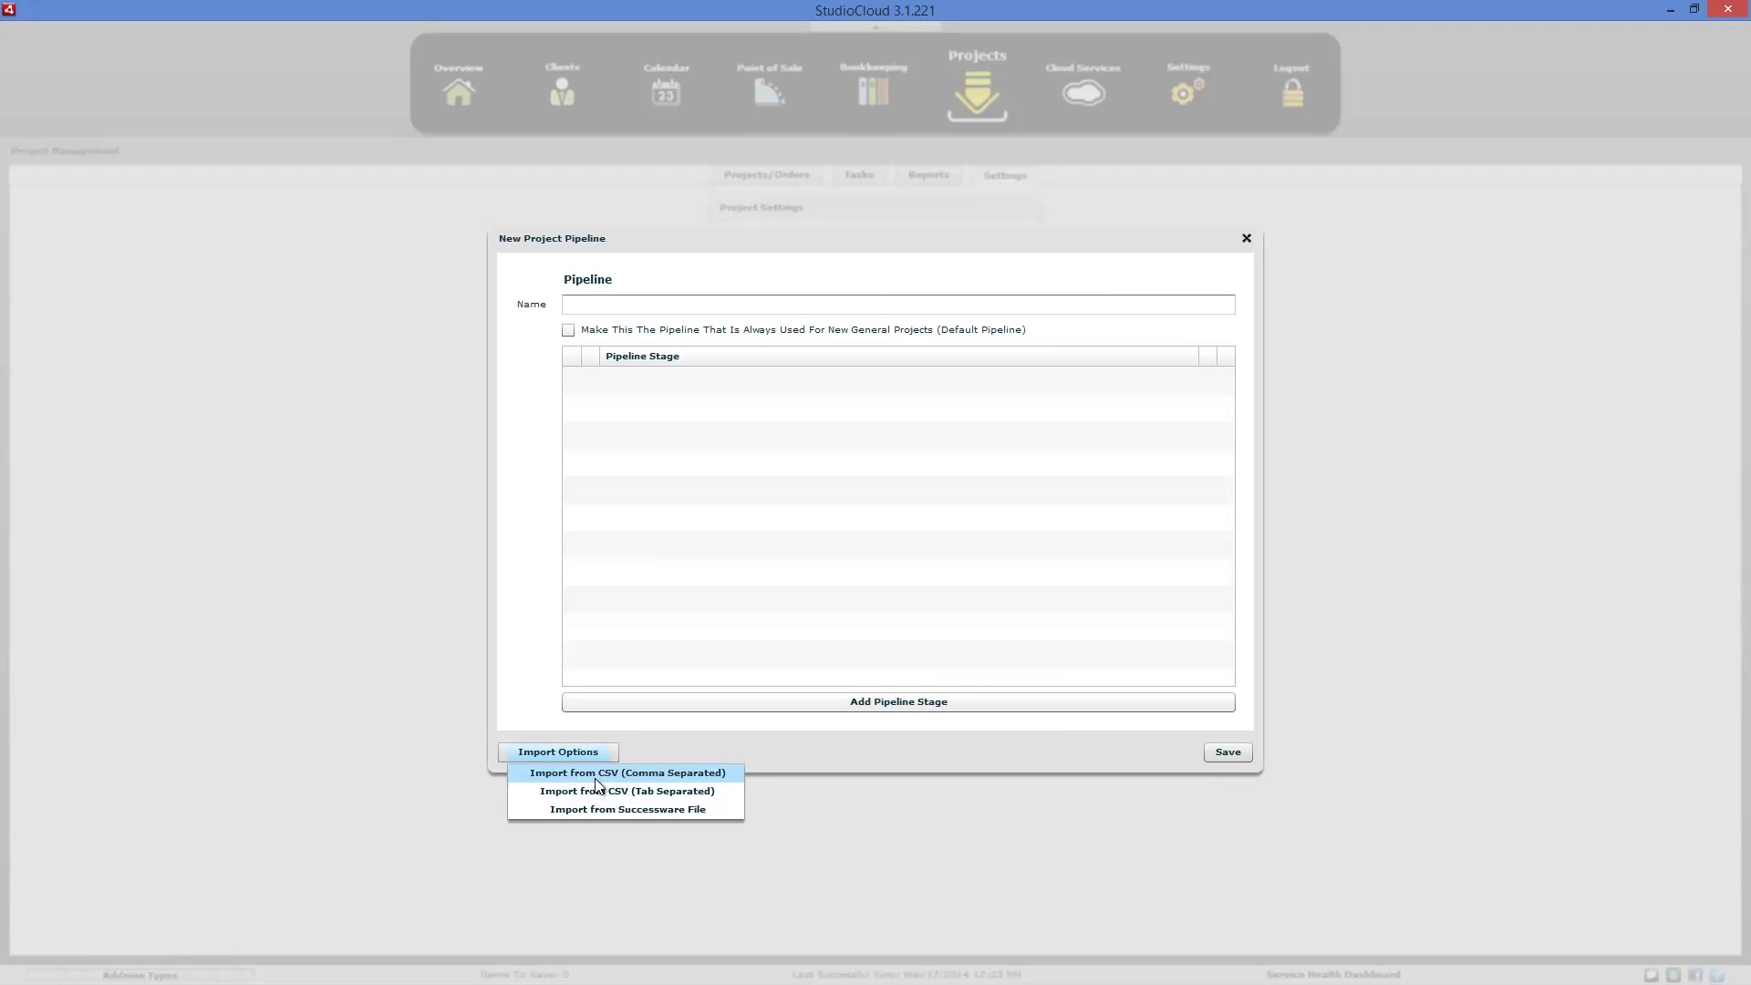
left_click(597, 773)
left_click(77, 193)
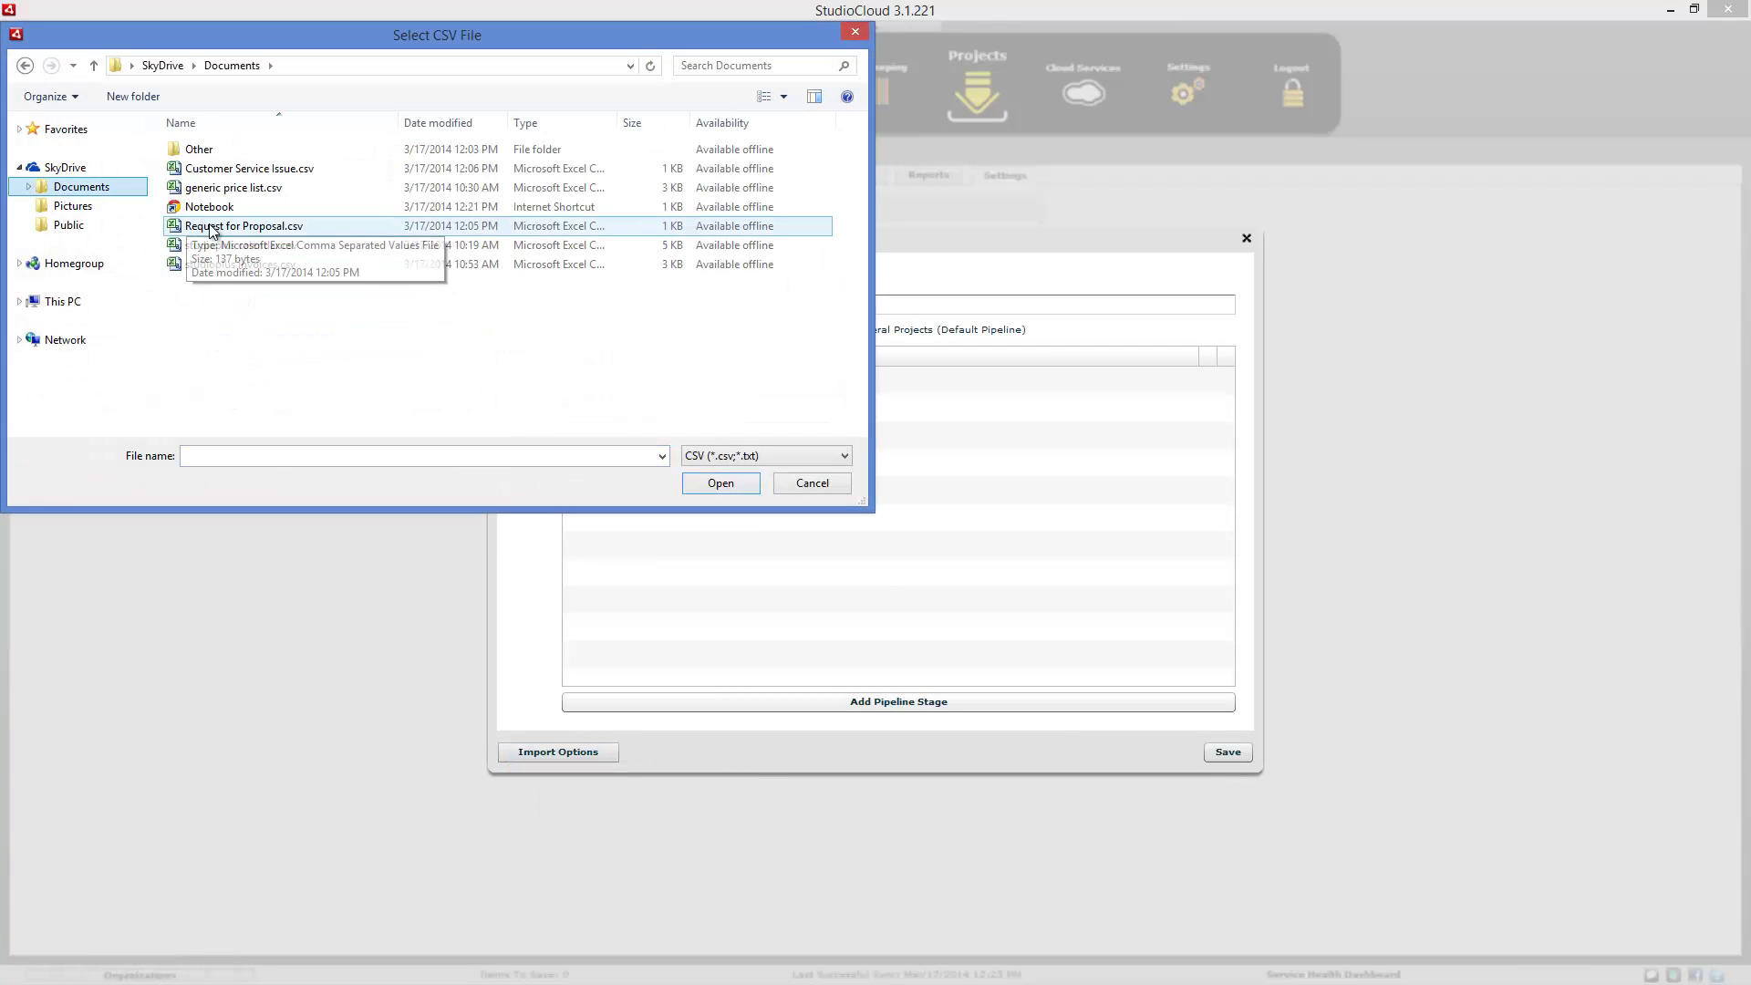
left_click(230, 228)
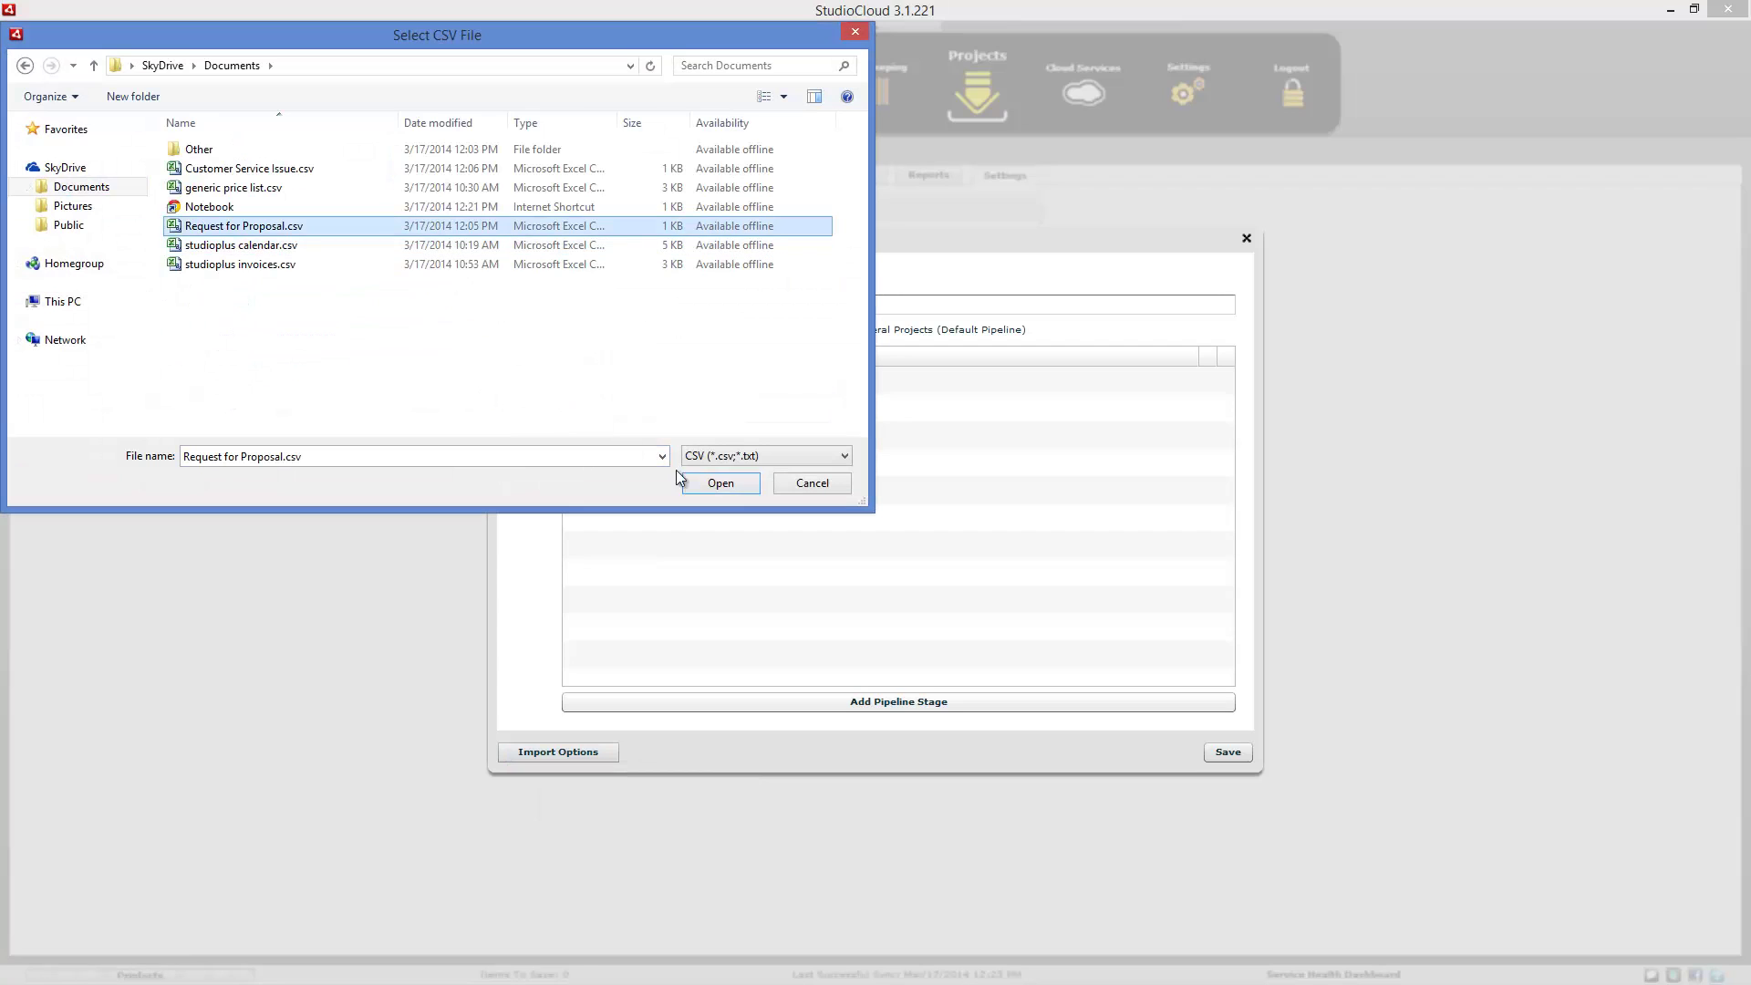
left_click(726, 486)
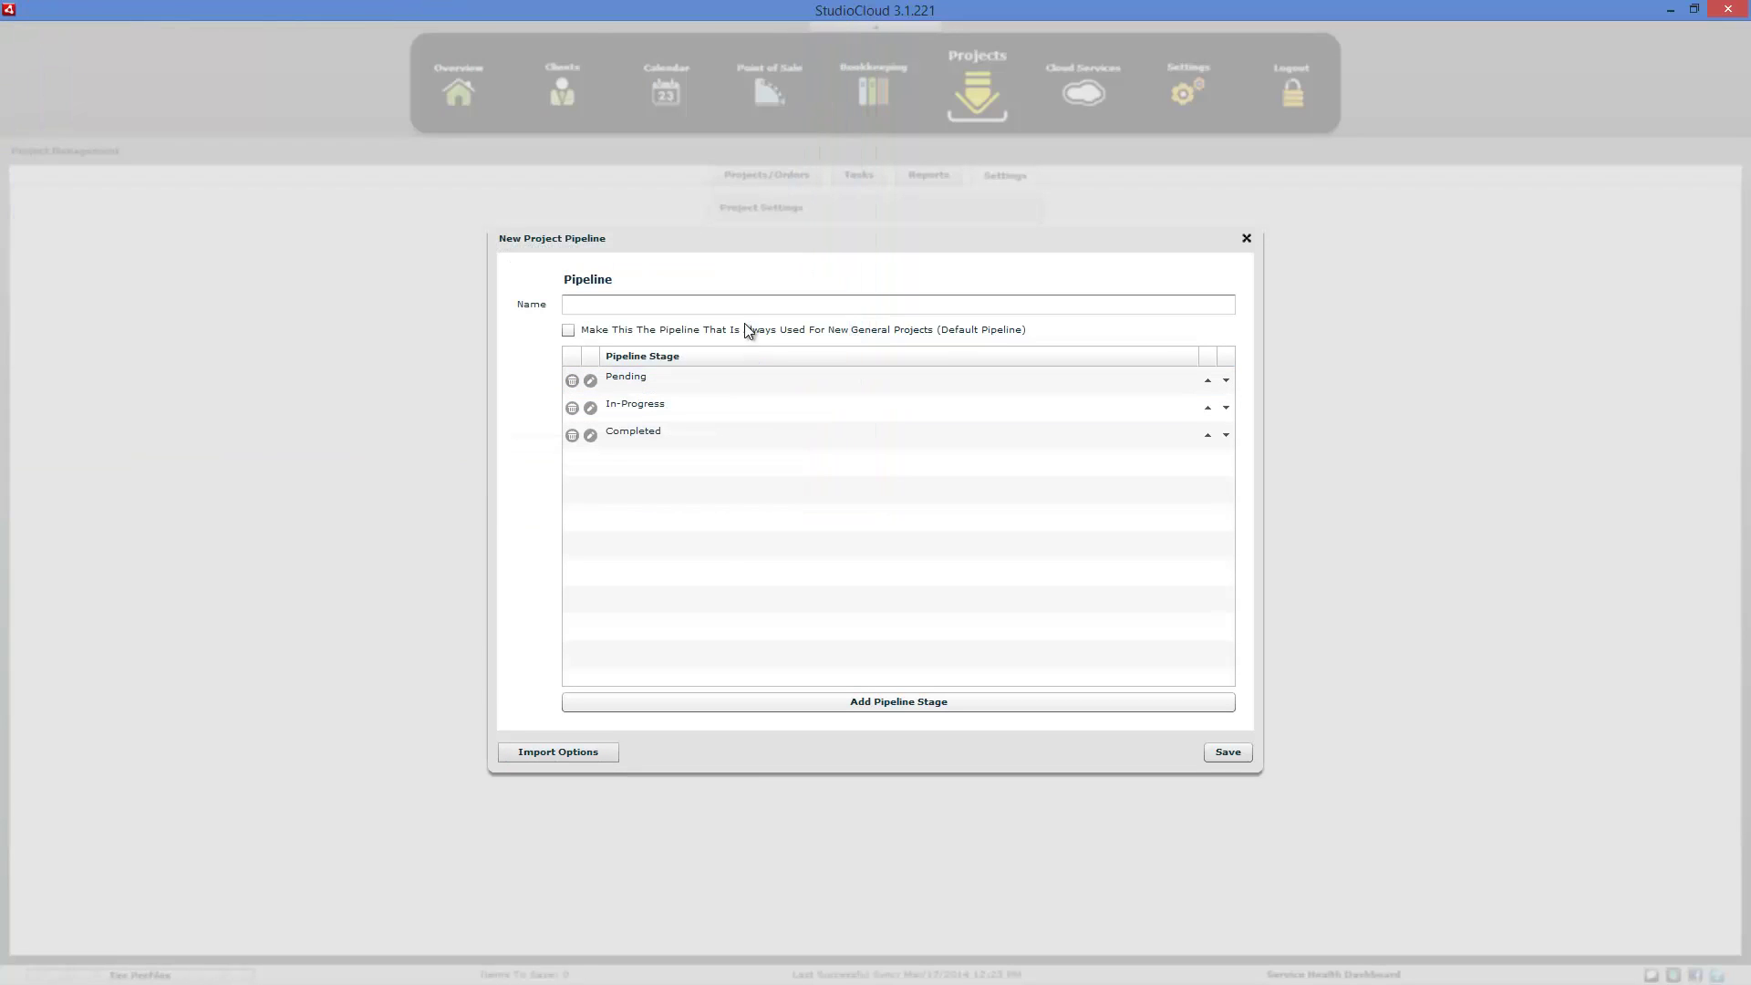
left_click(742, 302)
type("Requq")
type("st For Propo")
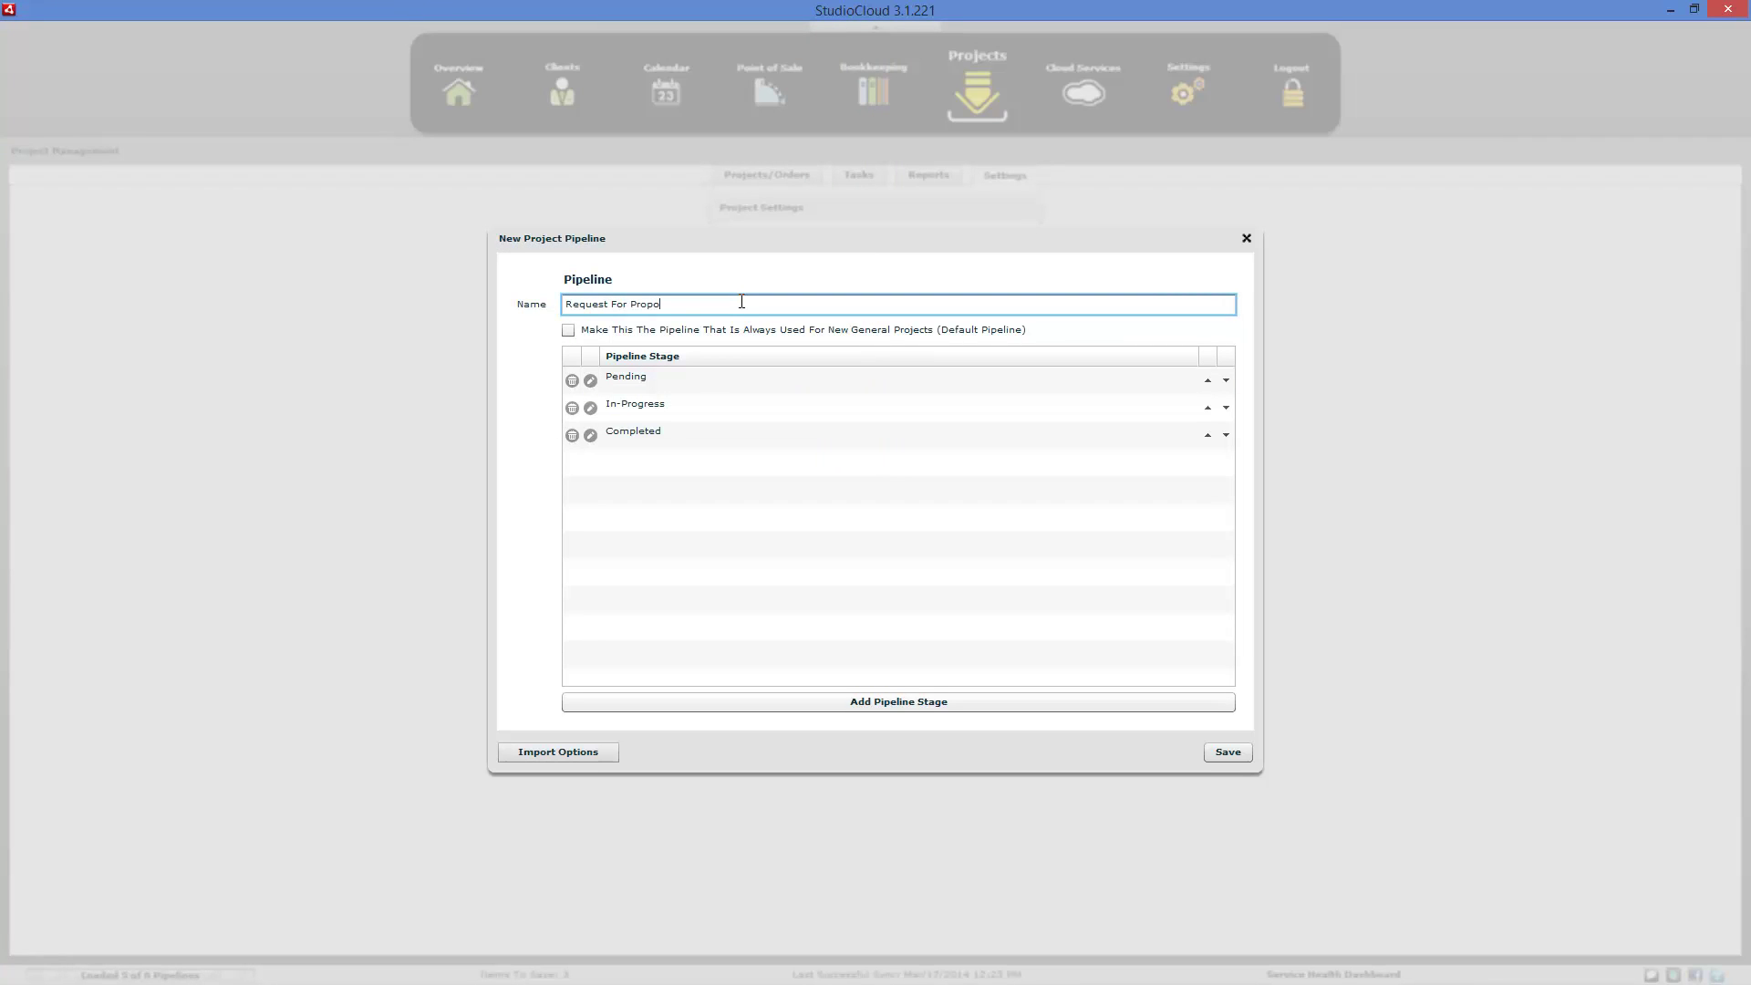
type("sal")
left_click(1218, 756)
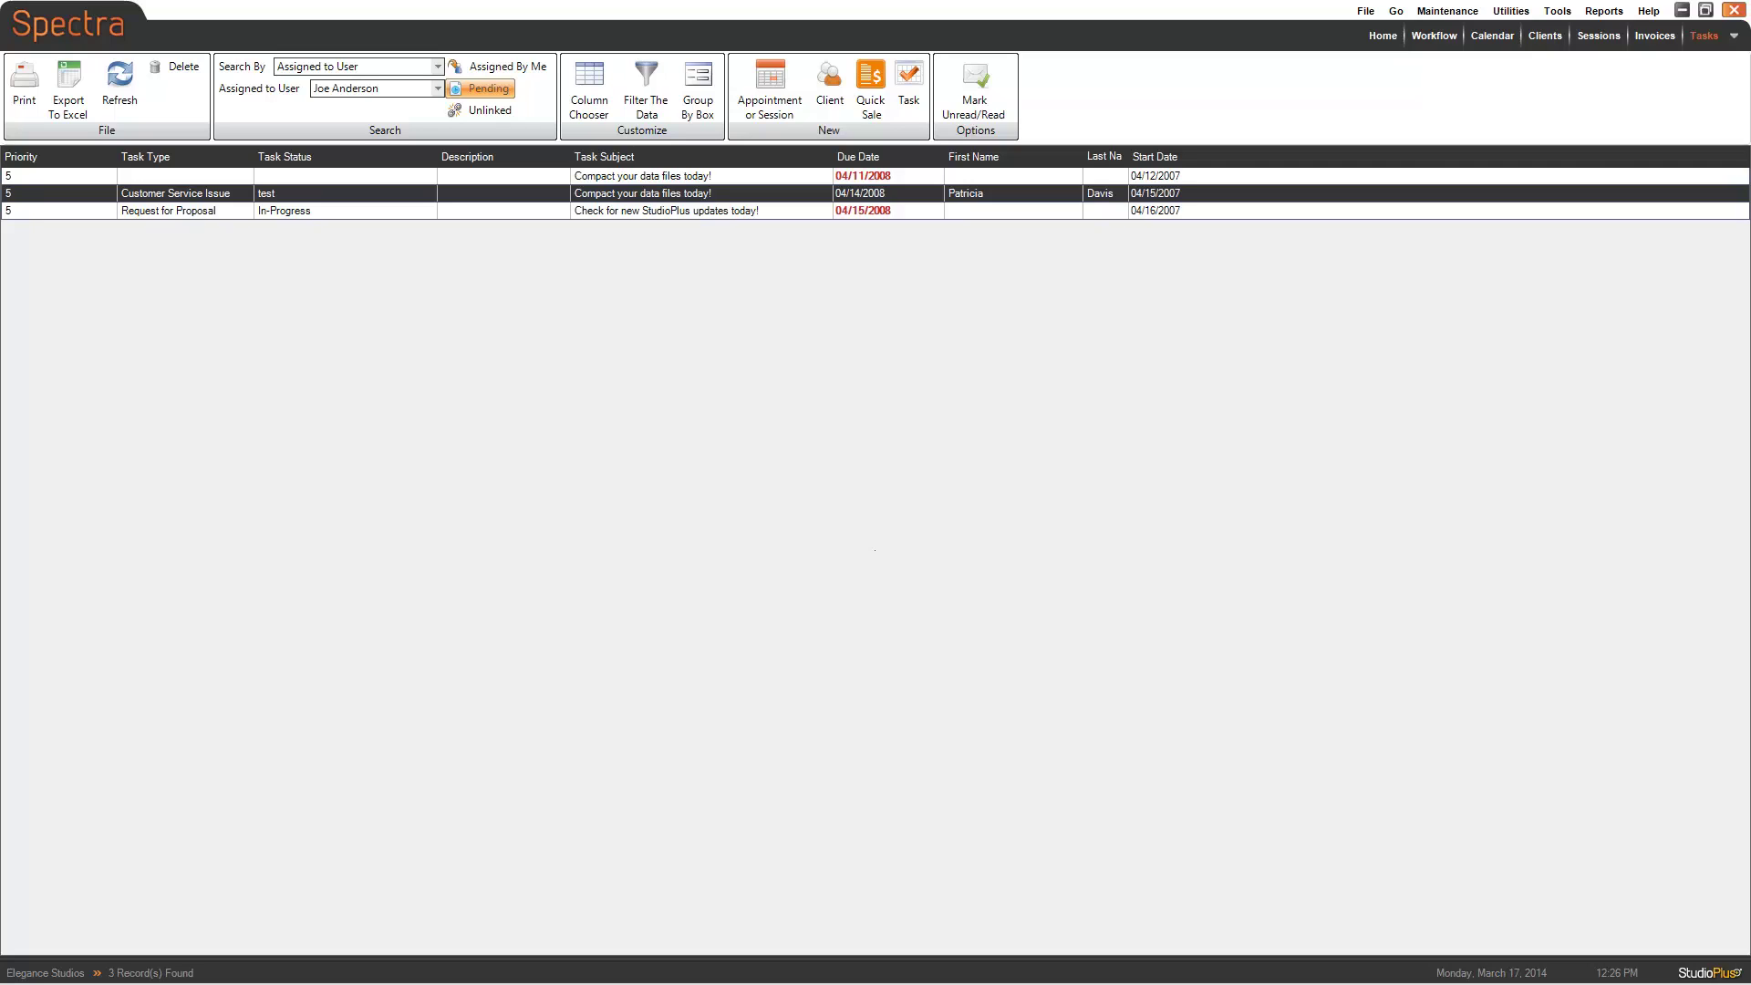
left_click(1447, 10)
key("Escape")
left_click(1448, 10)
mouse_move(1406, 228)
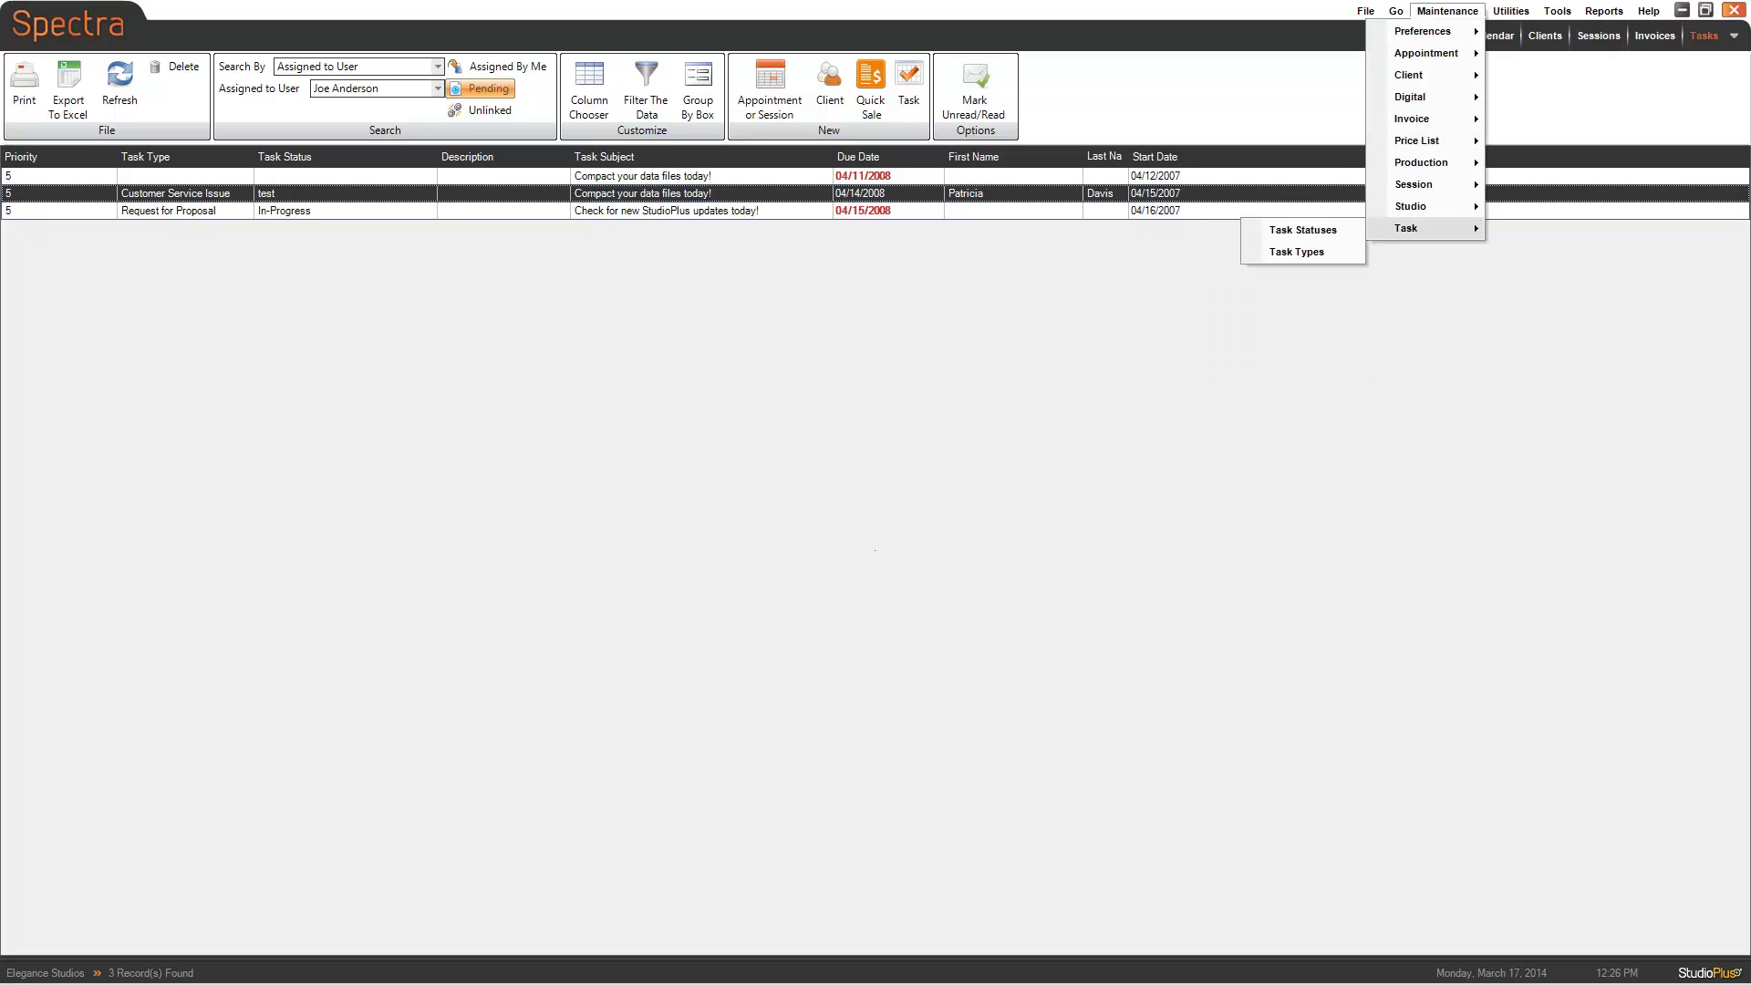
key("Escape")
key("Escape")
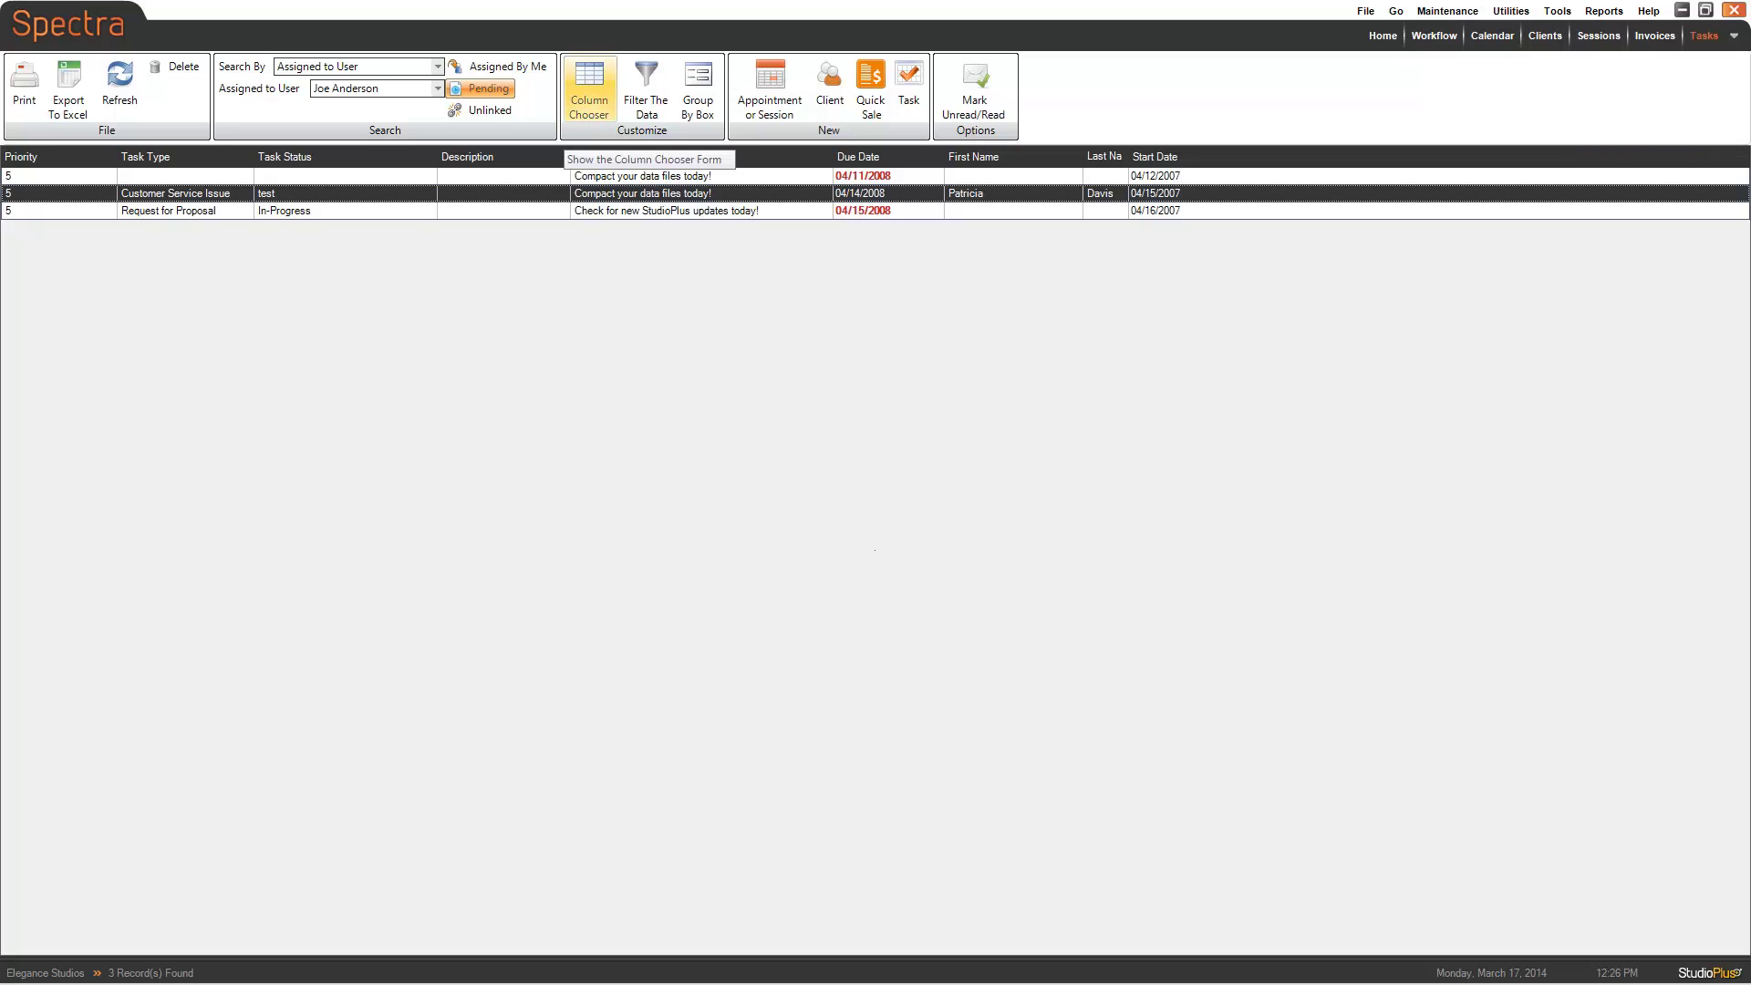
left_click(590, 89)
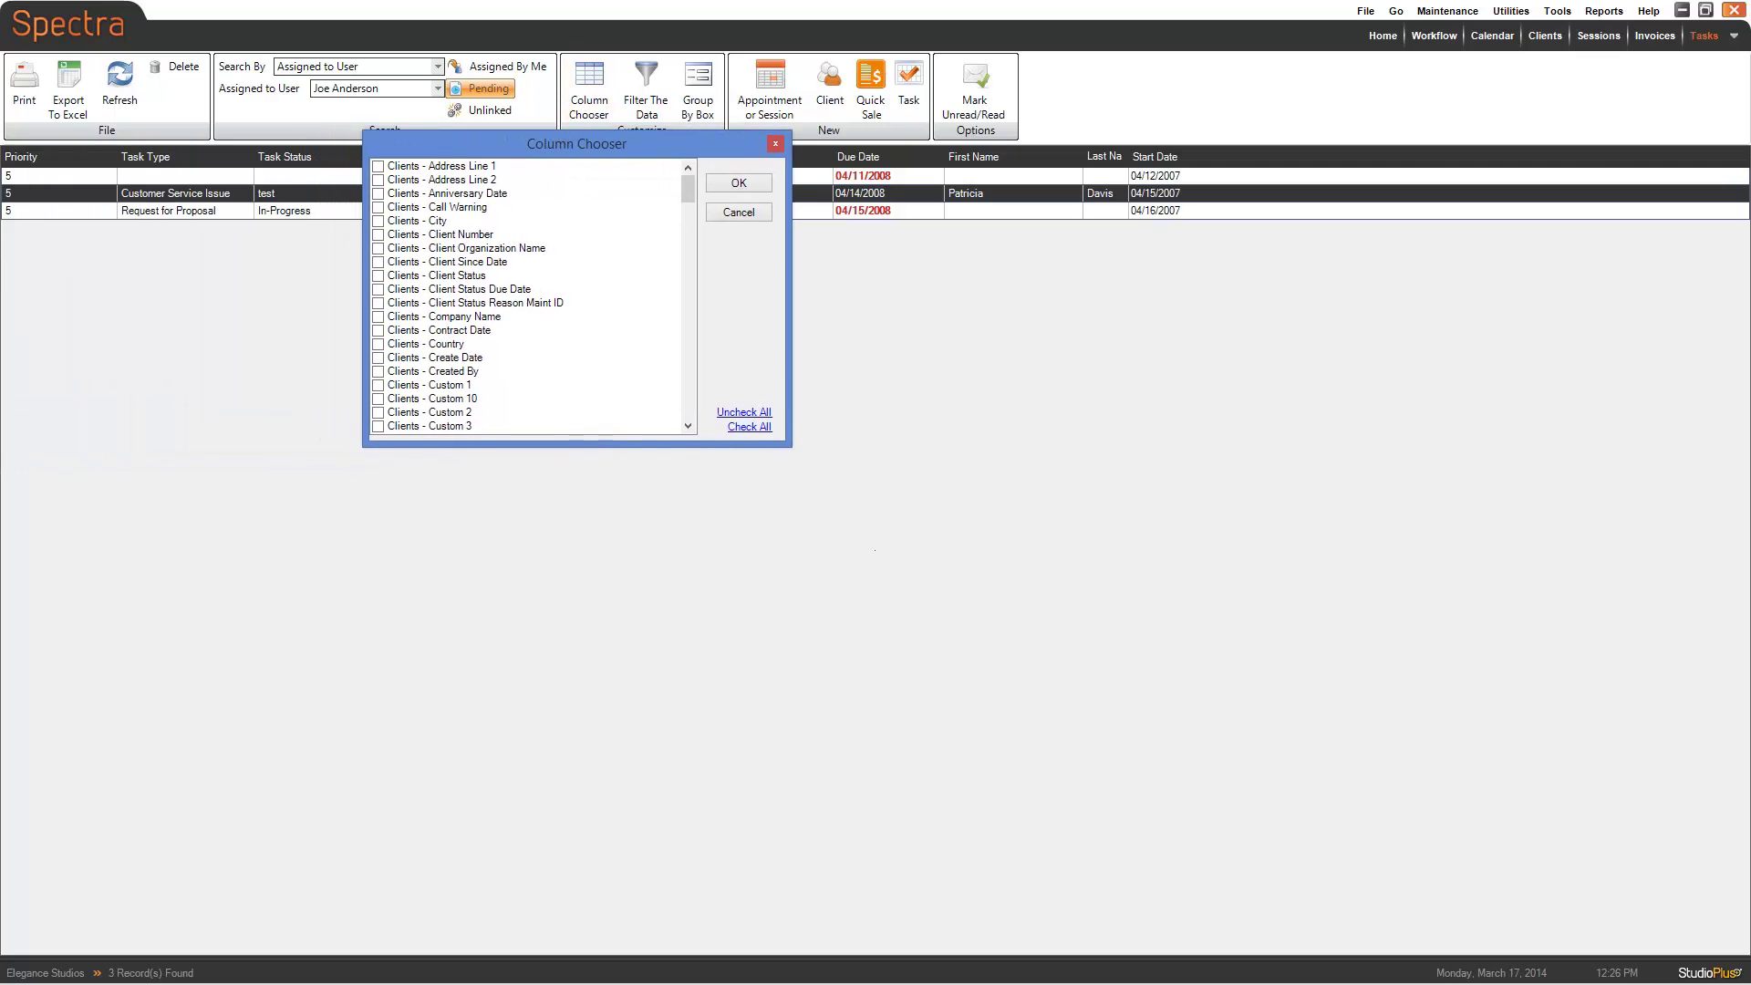
scroll(534, 297, "down", 7)
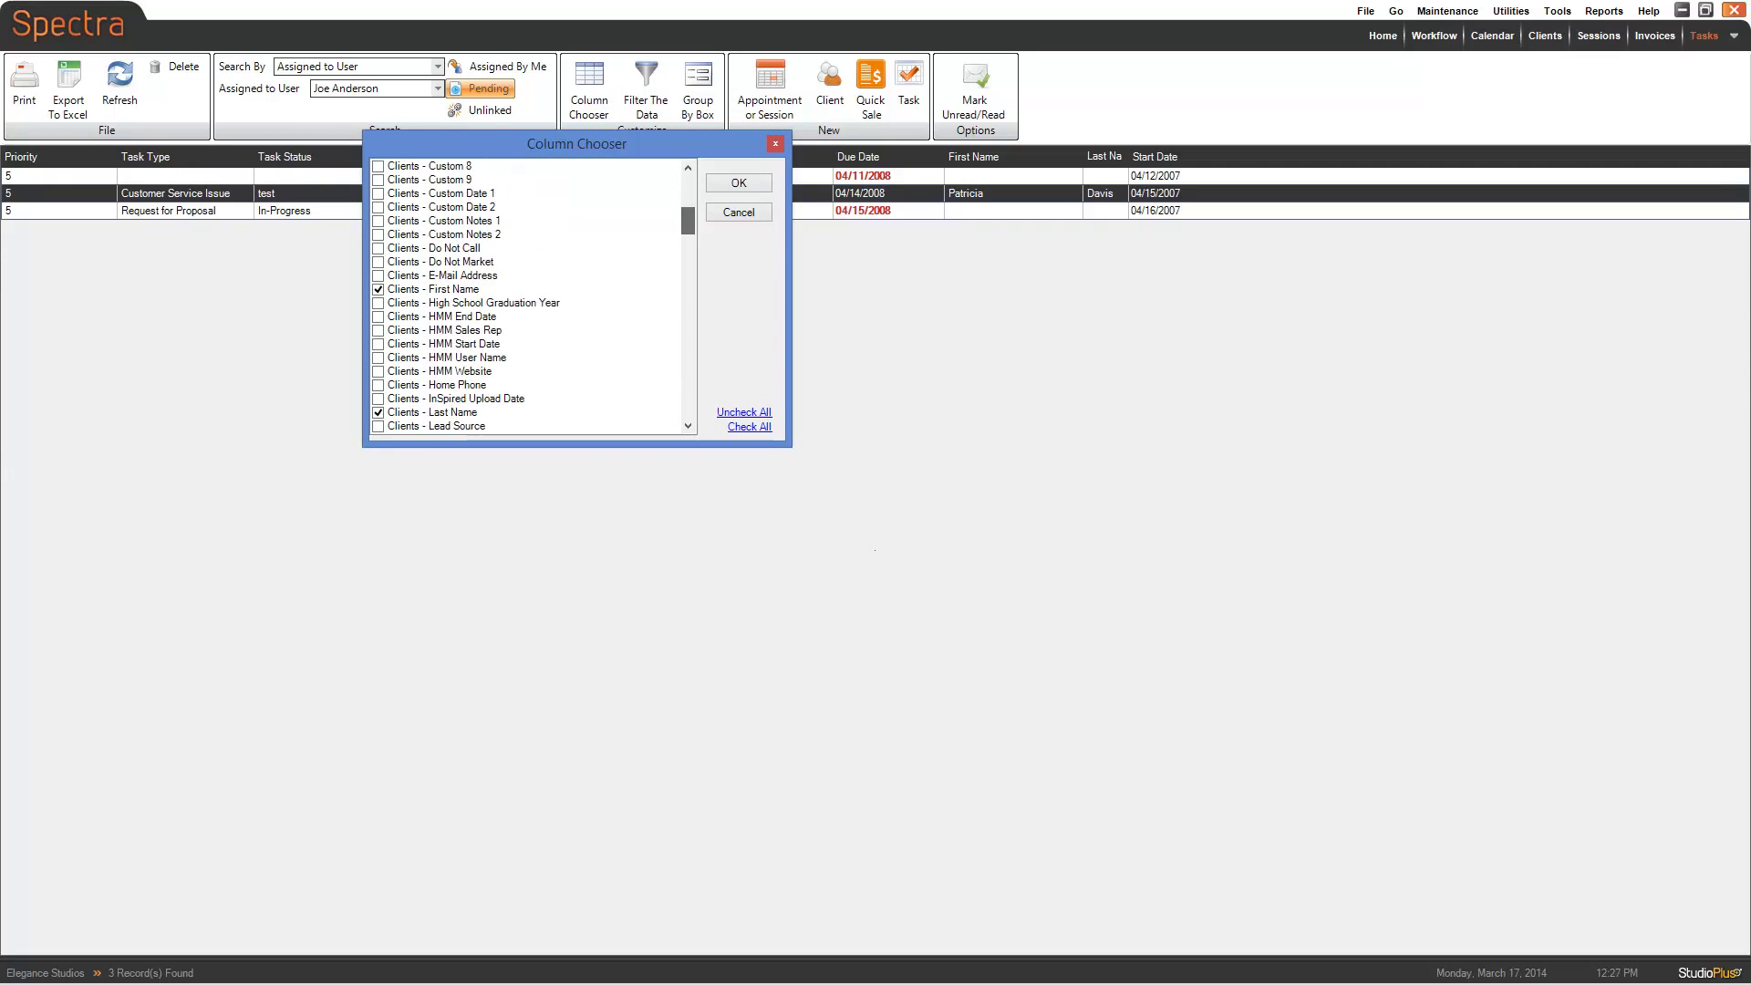
left_click(454, 289)
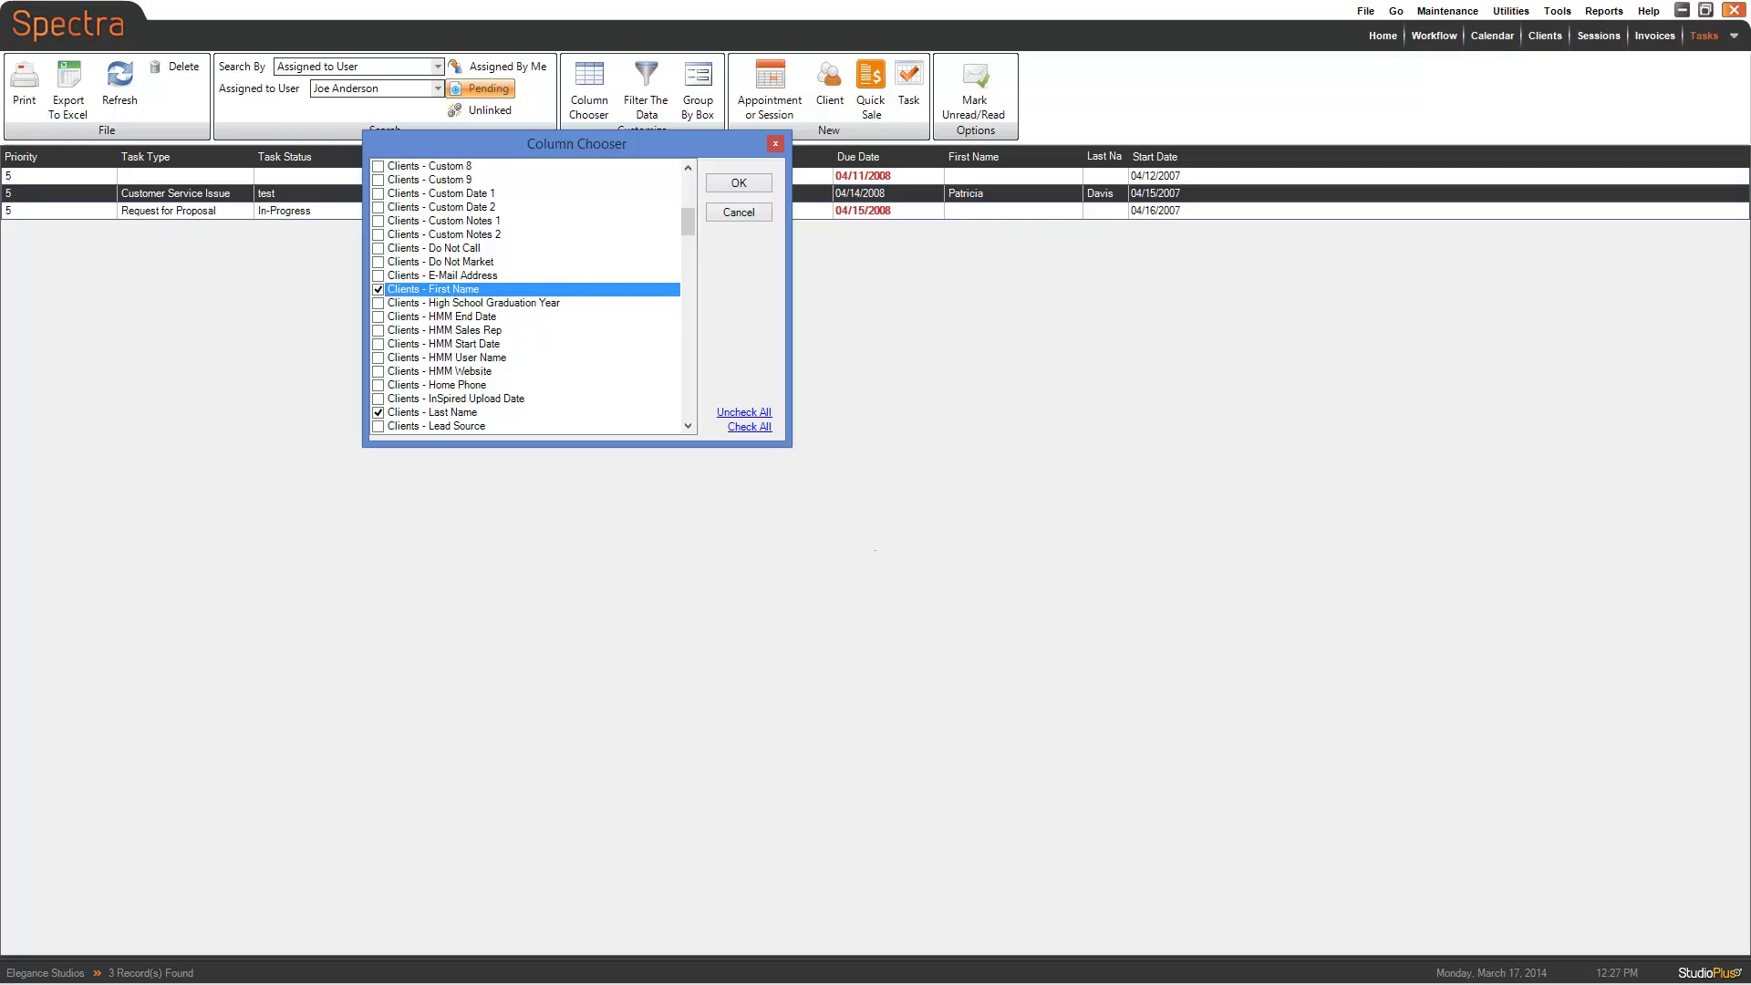
scroll(527, 296, "down", 18)
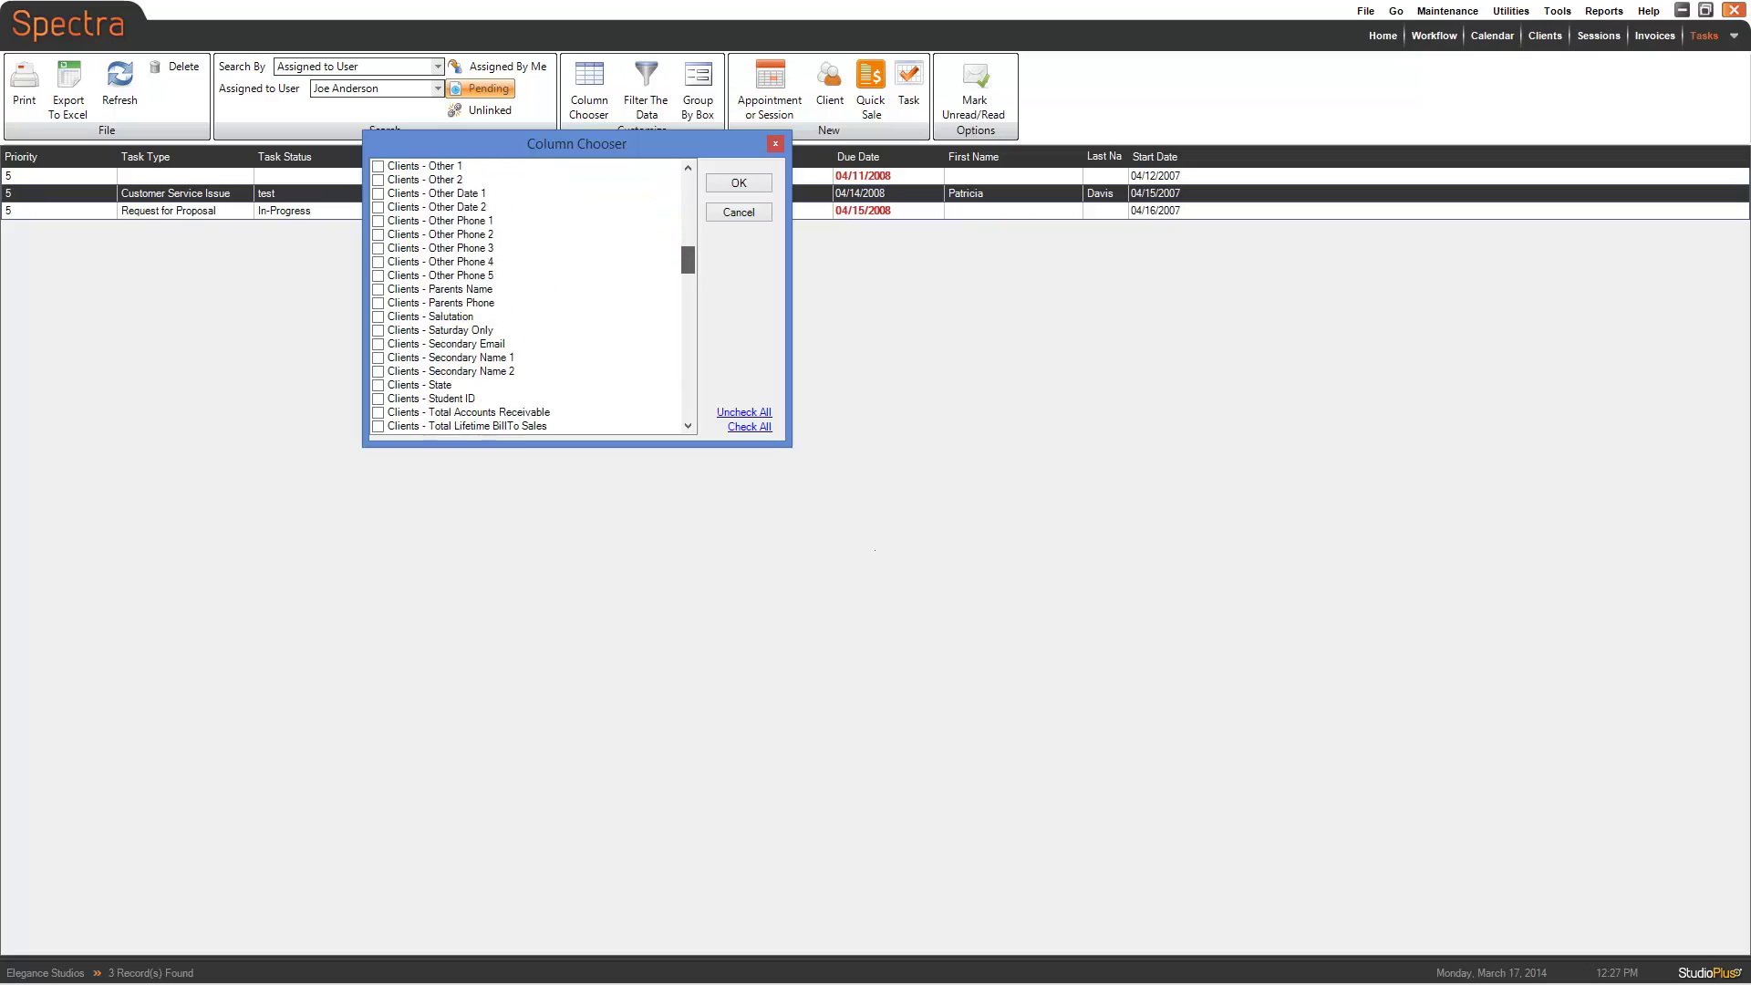
scroll(533, 296, "down", 20)
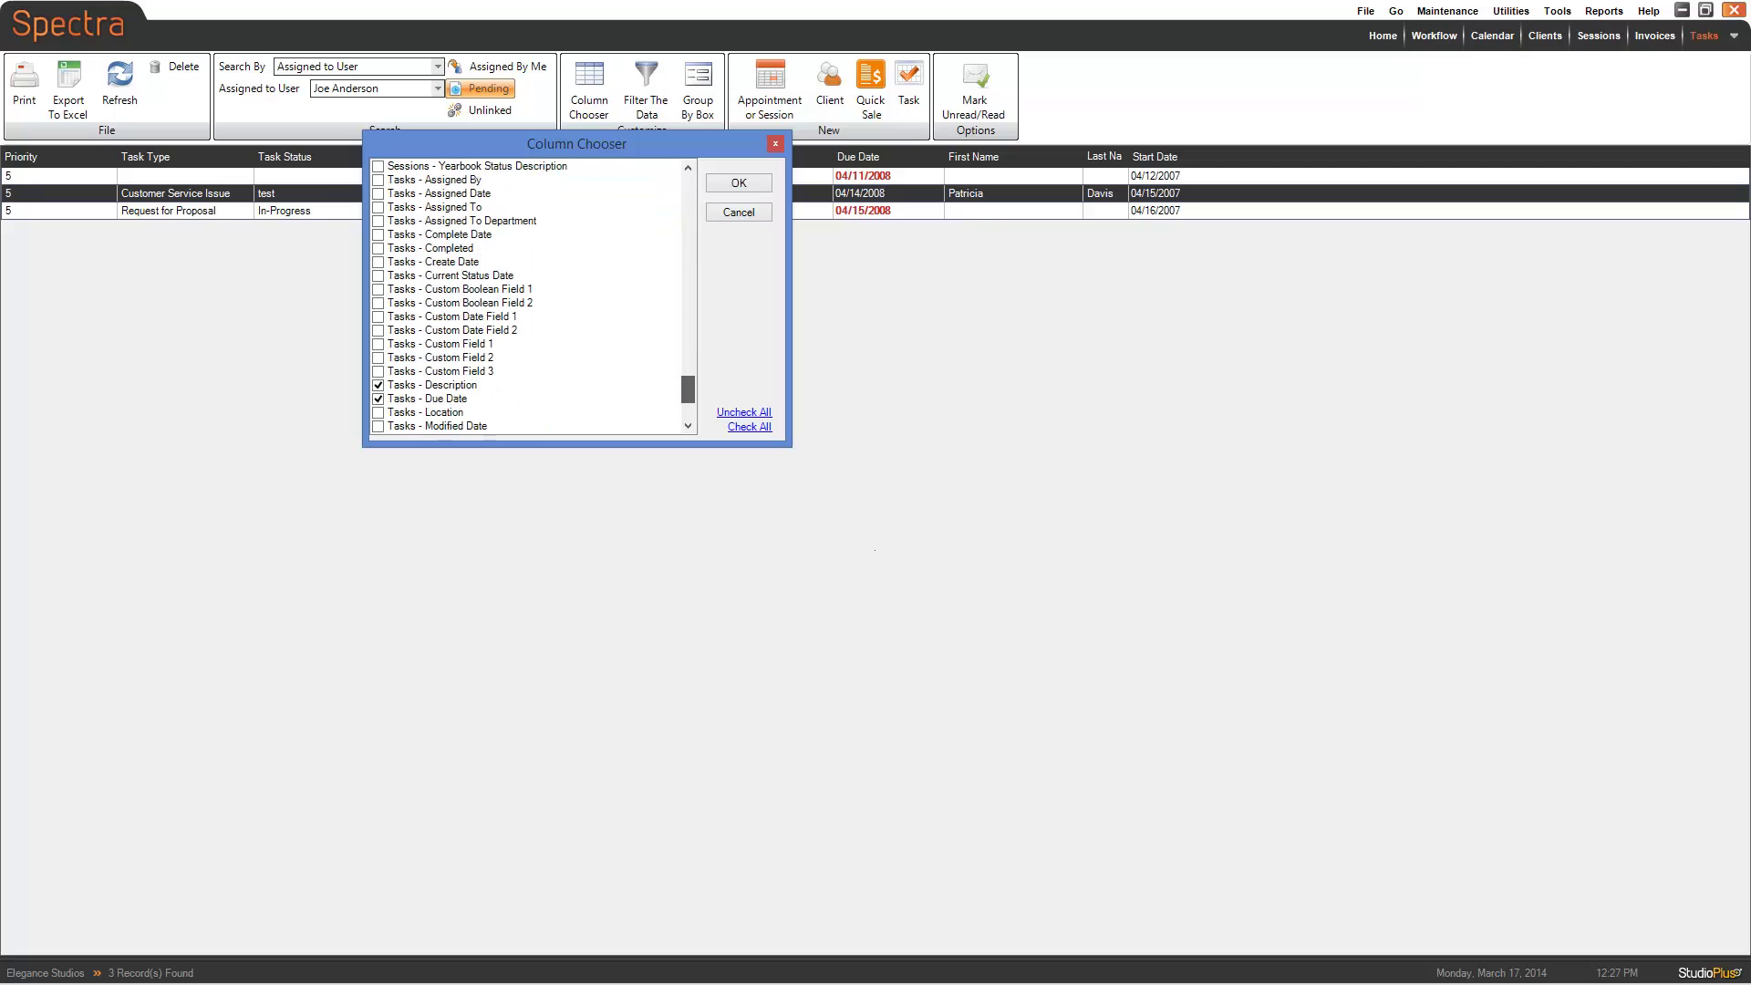
scroll(529, 295, "down", 1)
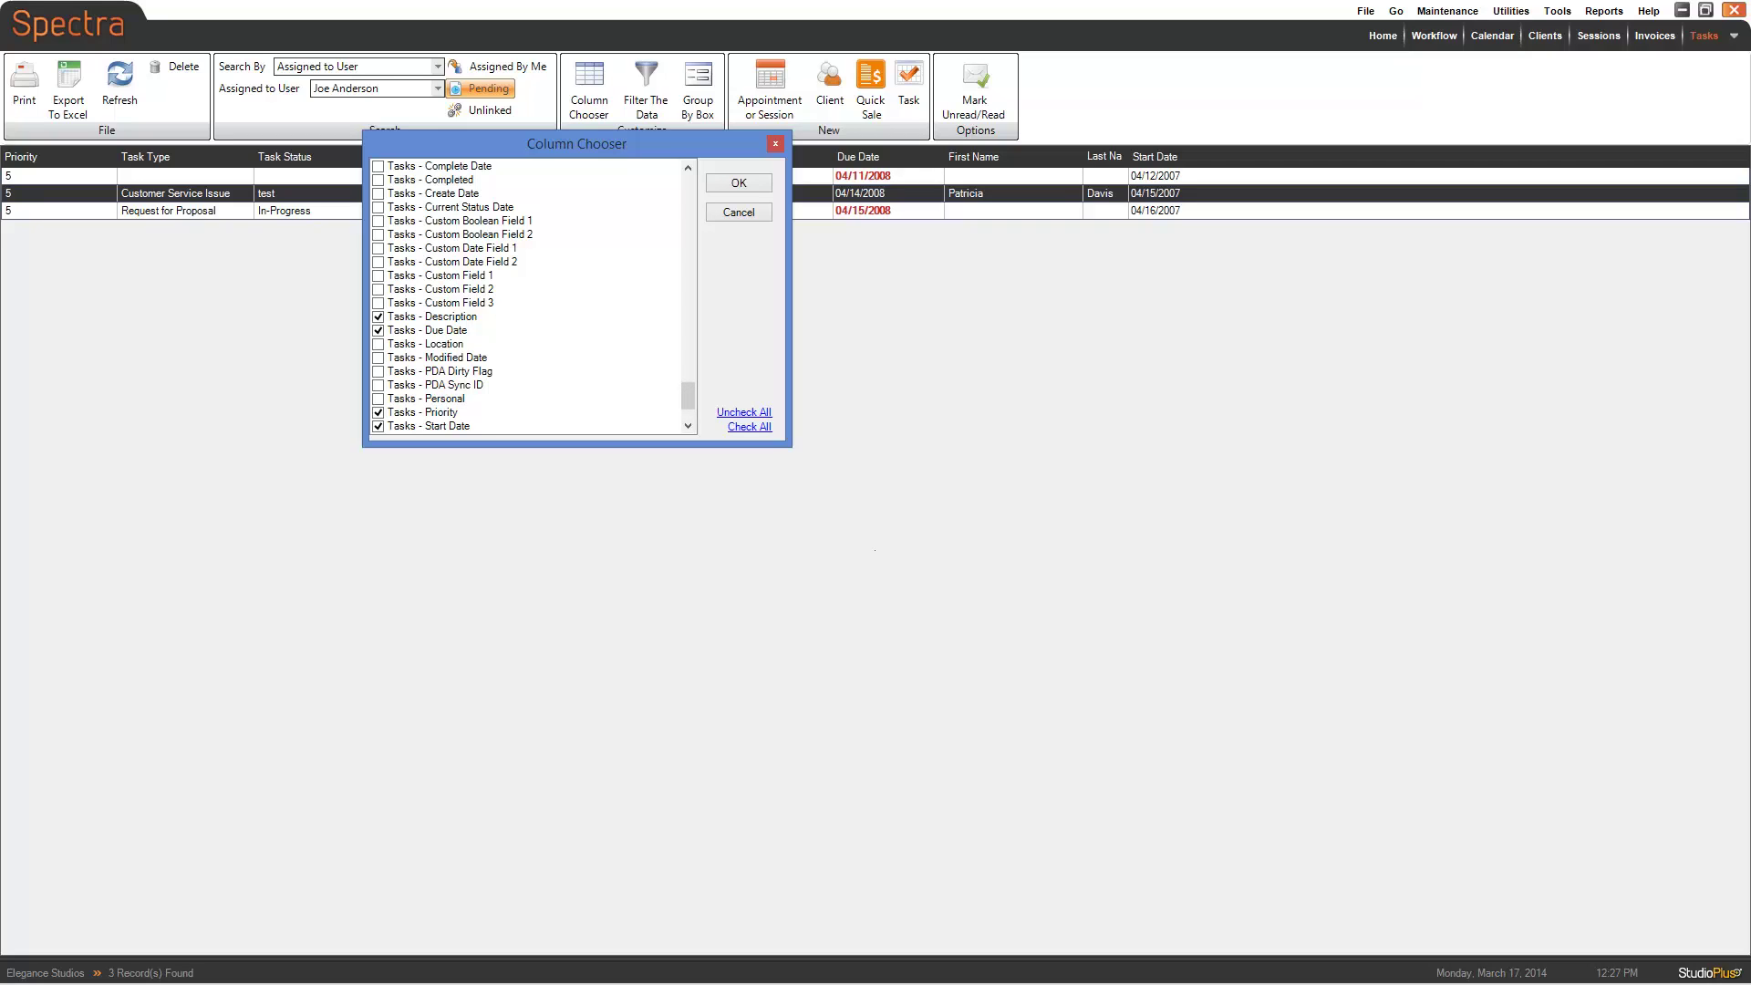
scroll(688, 399, "down", 2)
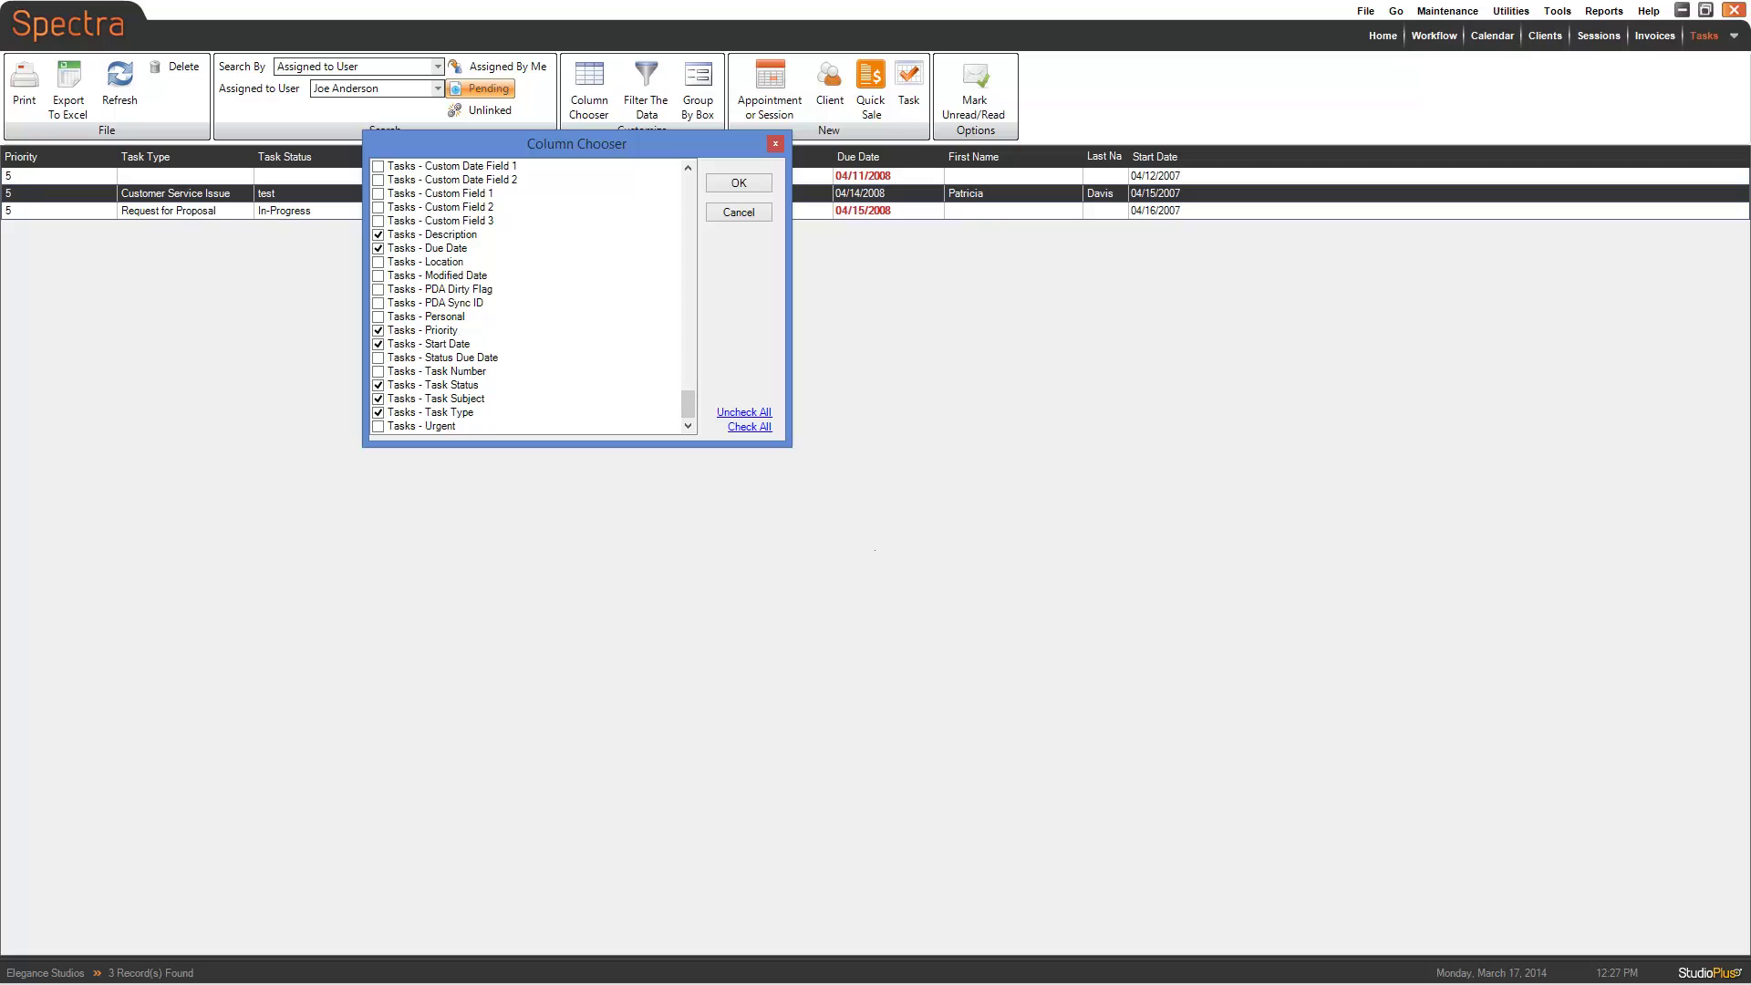
left_click(739, 182)
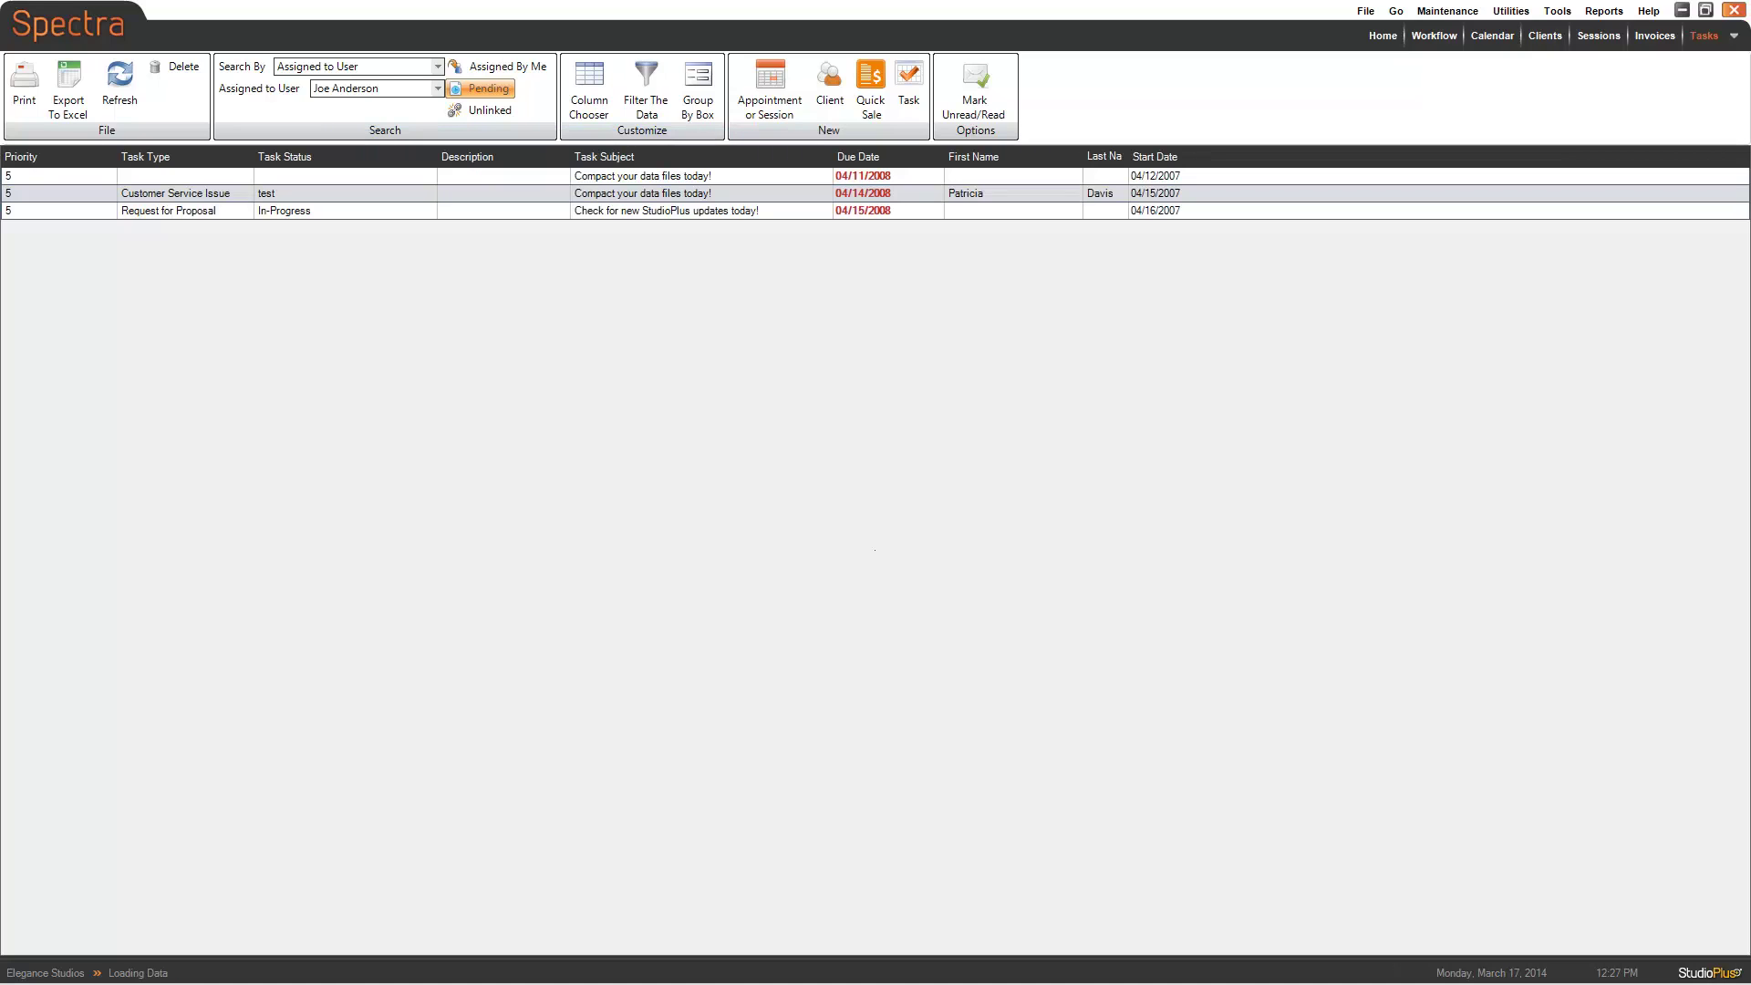
Step: Widen the Last Name column and export the three tasks to Excel as 'Studioplus tasks'
left_click_drag(1129, 156, 1289, 156)
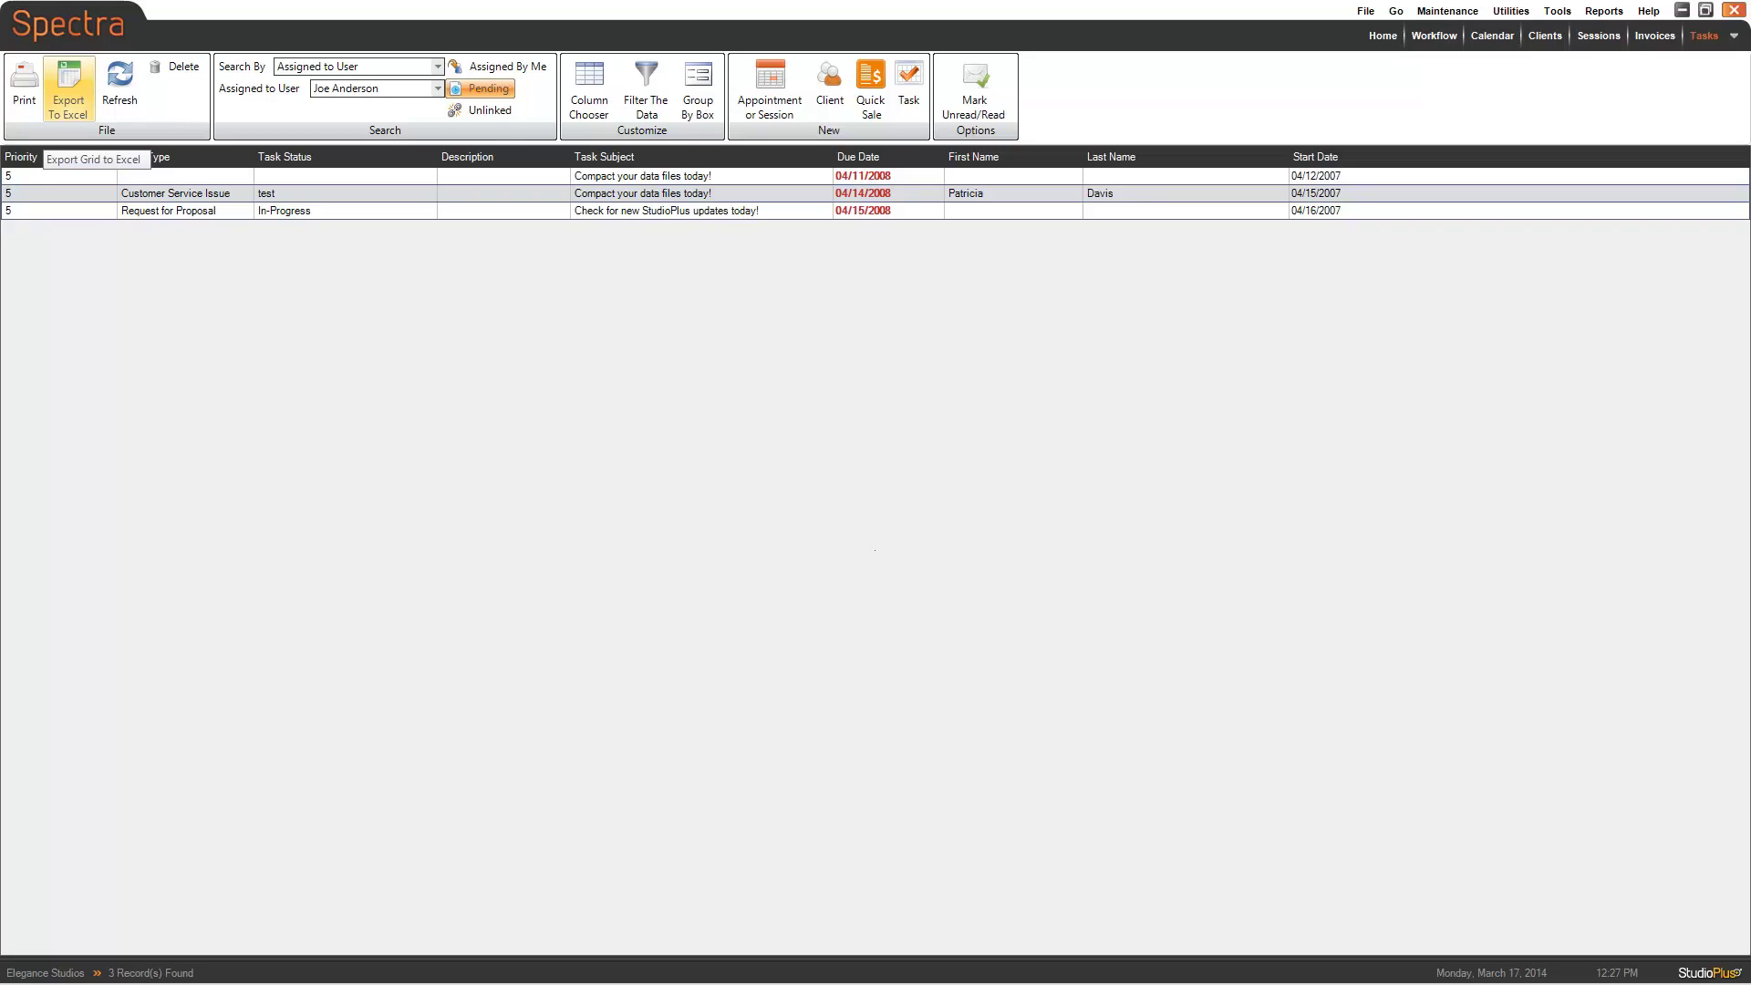
left_click(68, 91)
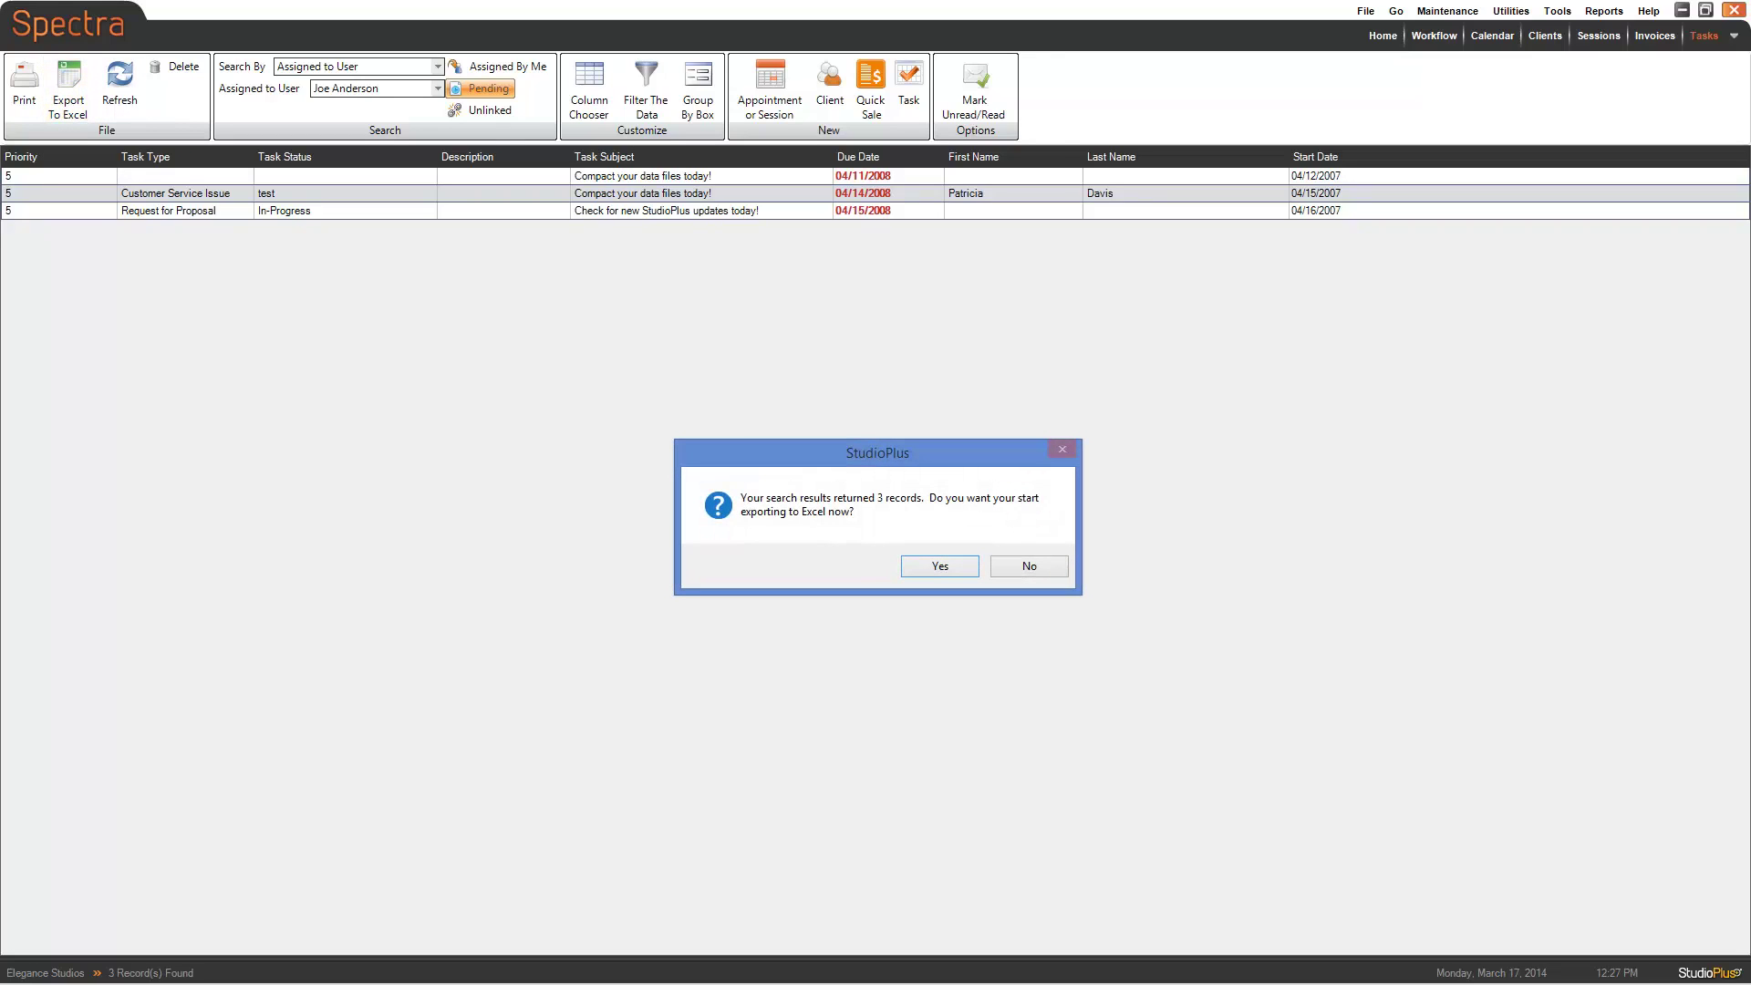
key("Return")
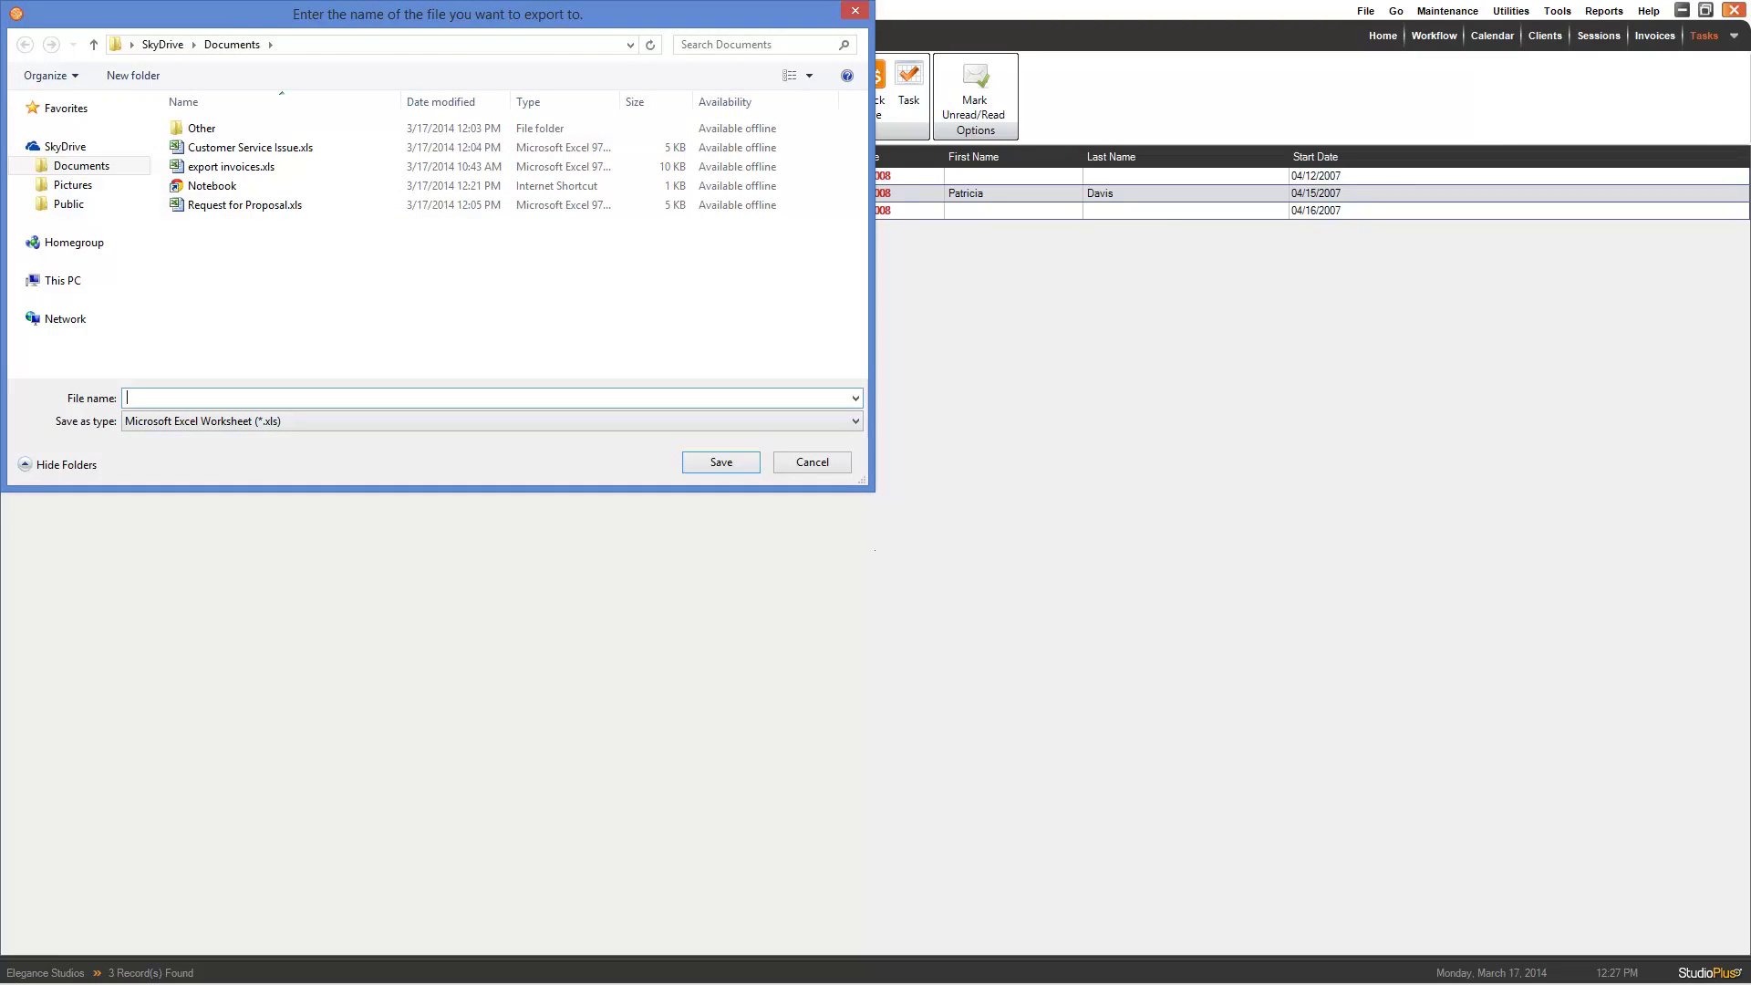
type("Studio")
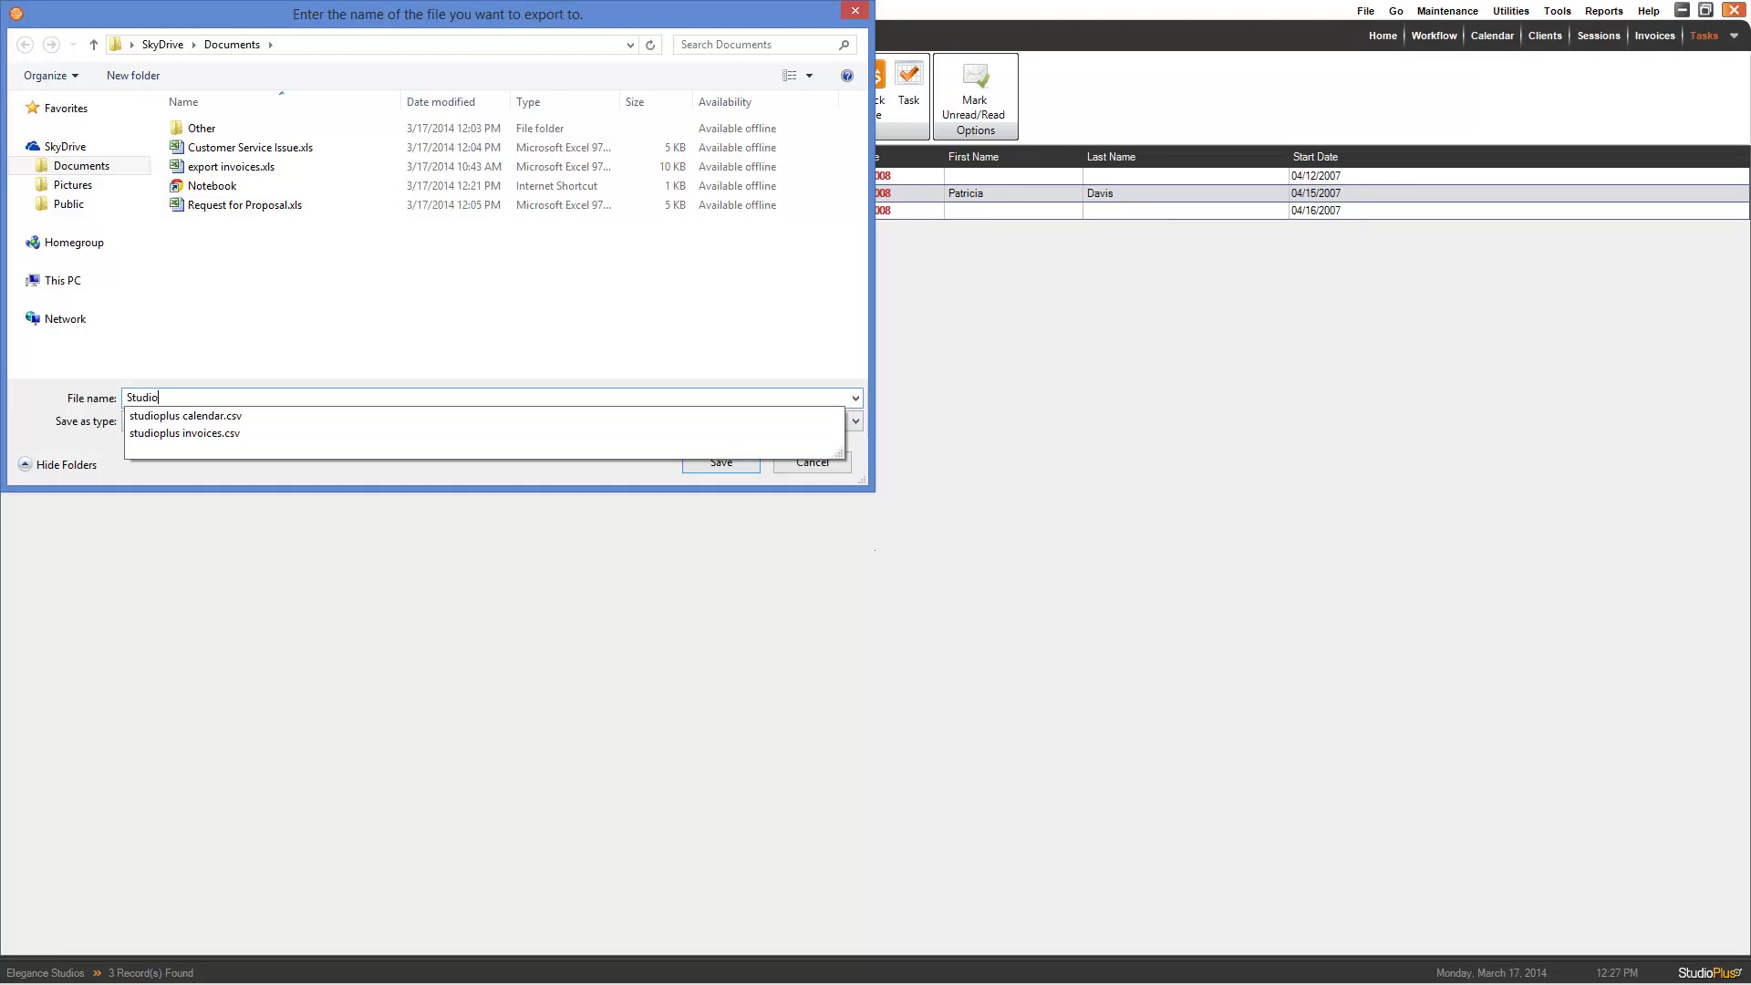
type("plus tasks")
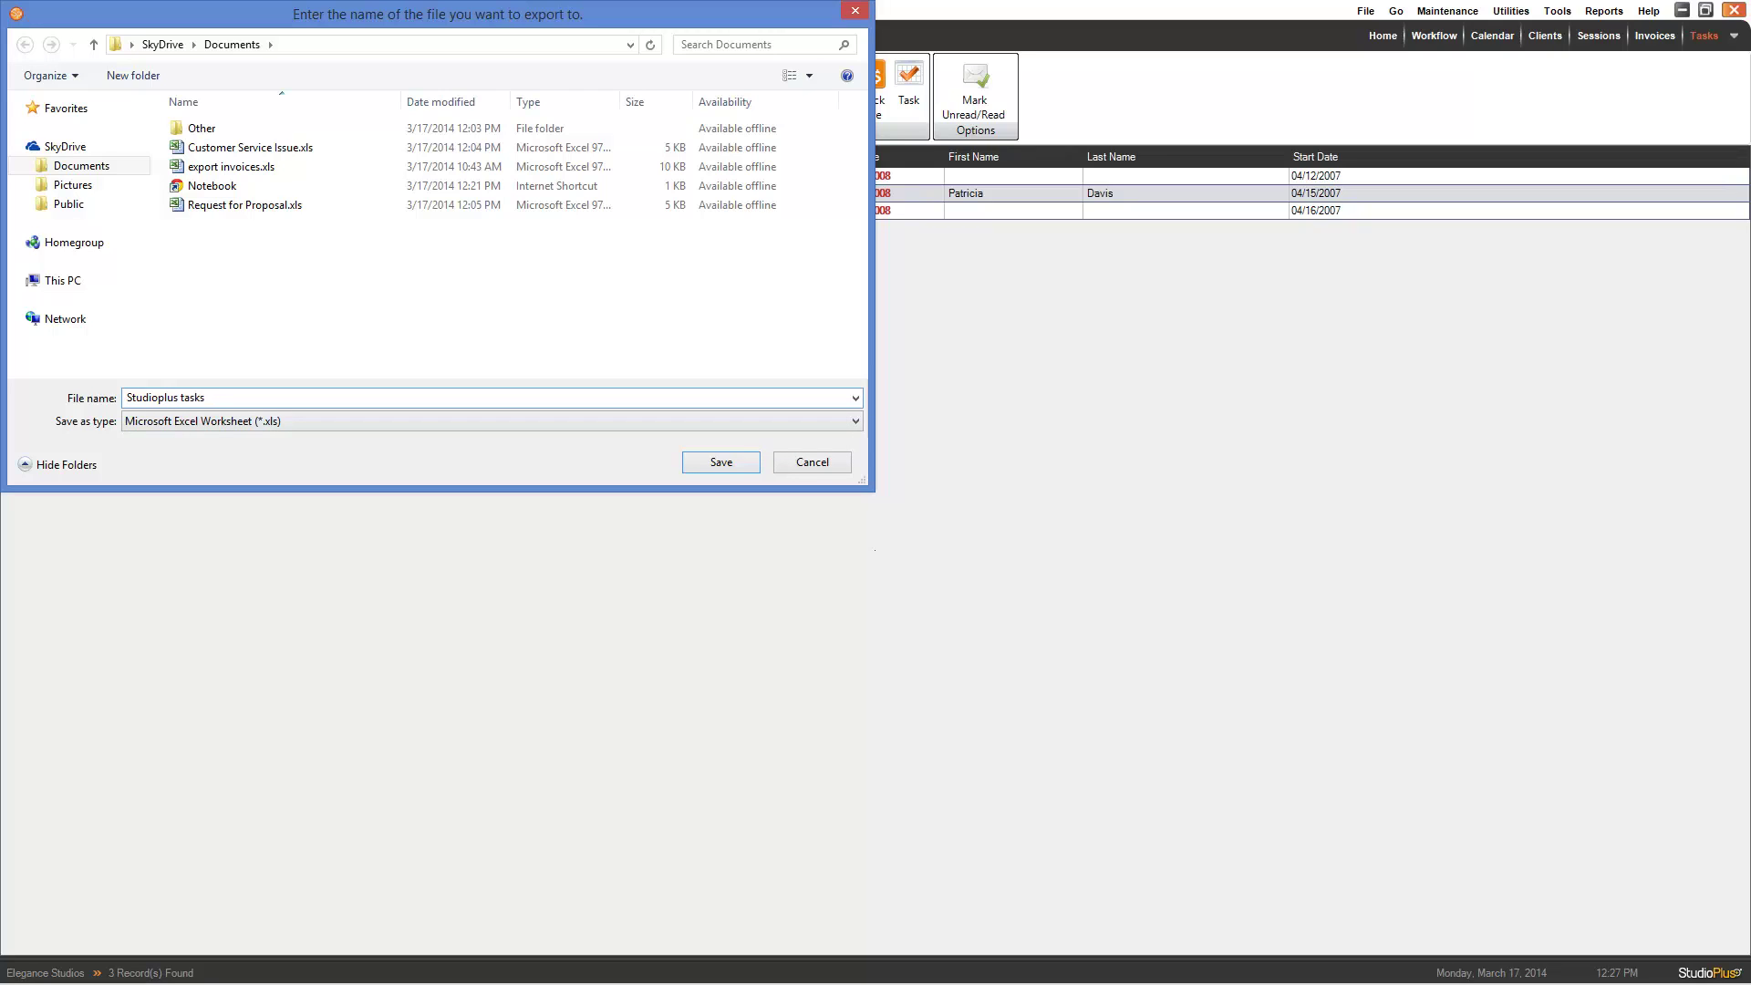
key("Return")
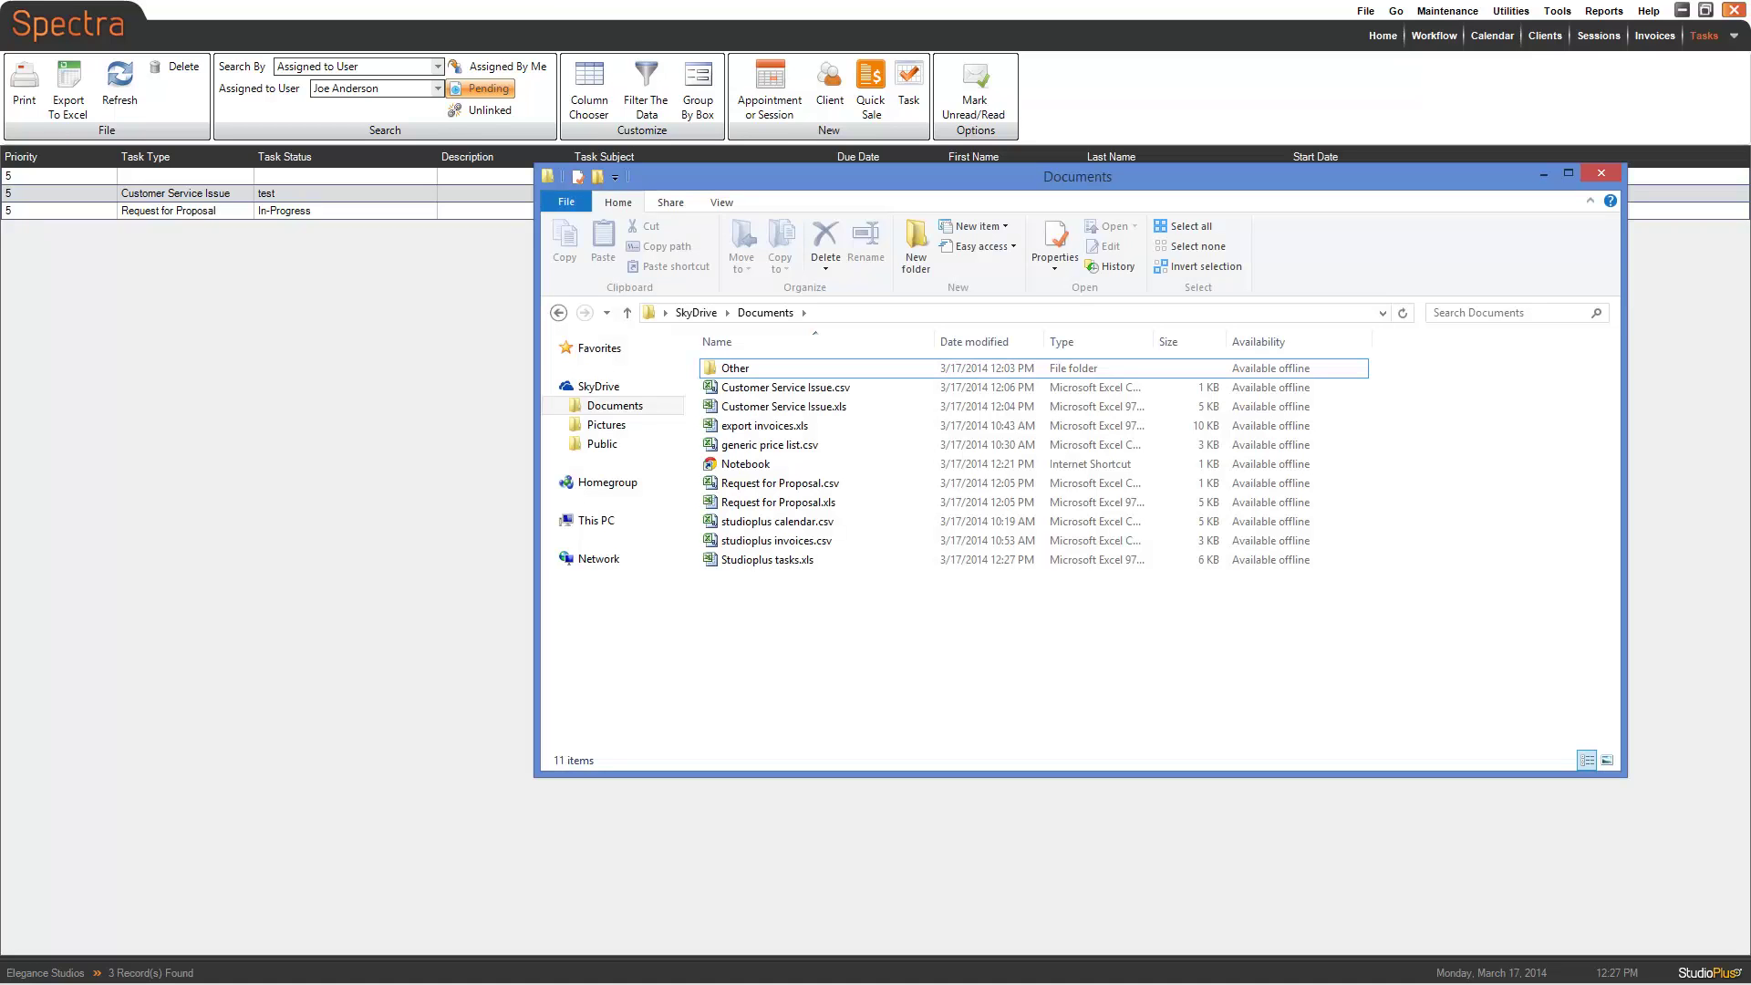
Step: Open Studioplus tasks.xls from the Documents folder in Excel
double_click(801, 558)
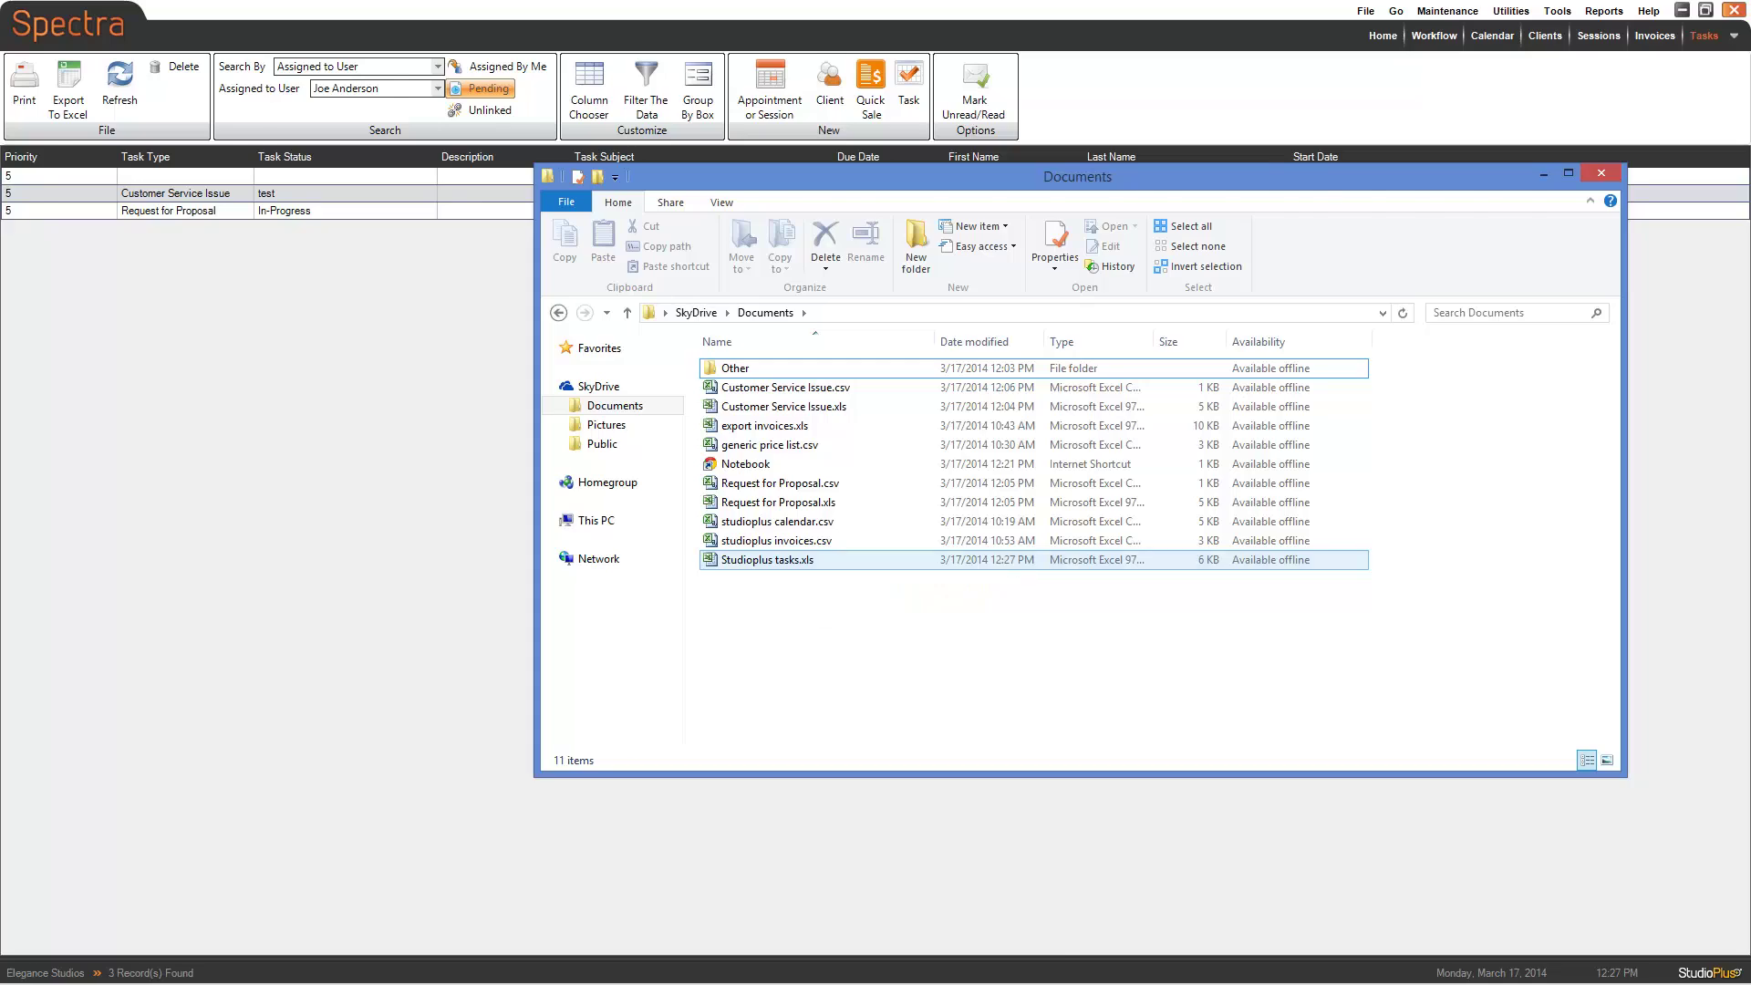
left_click(724, 319)
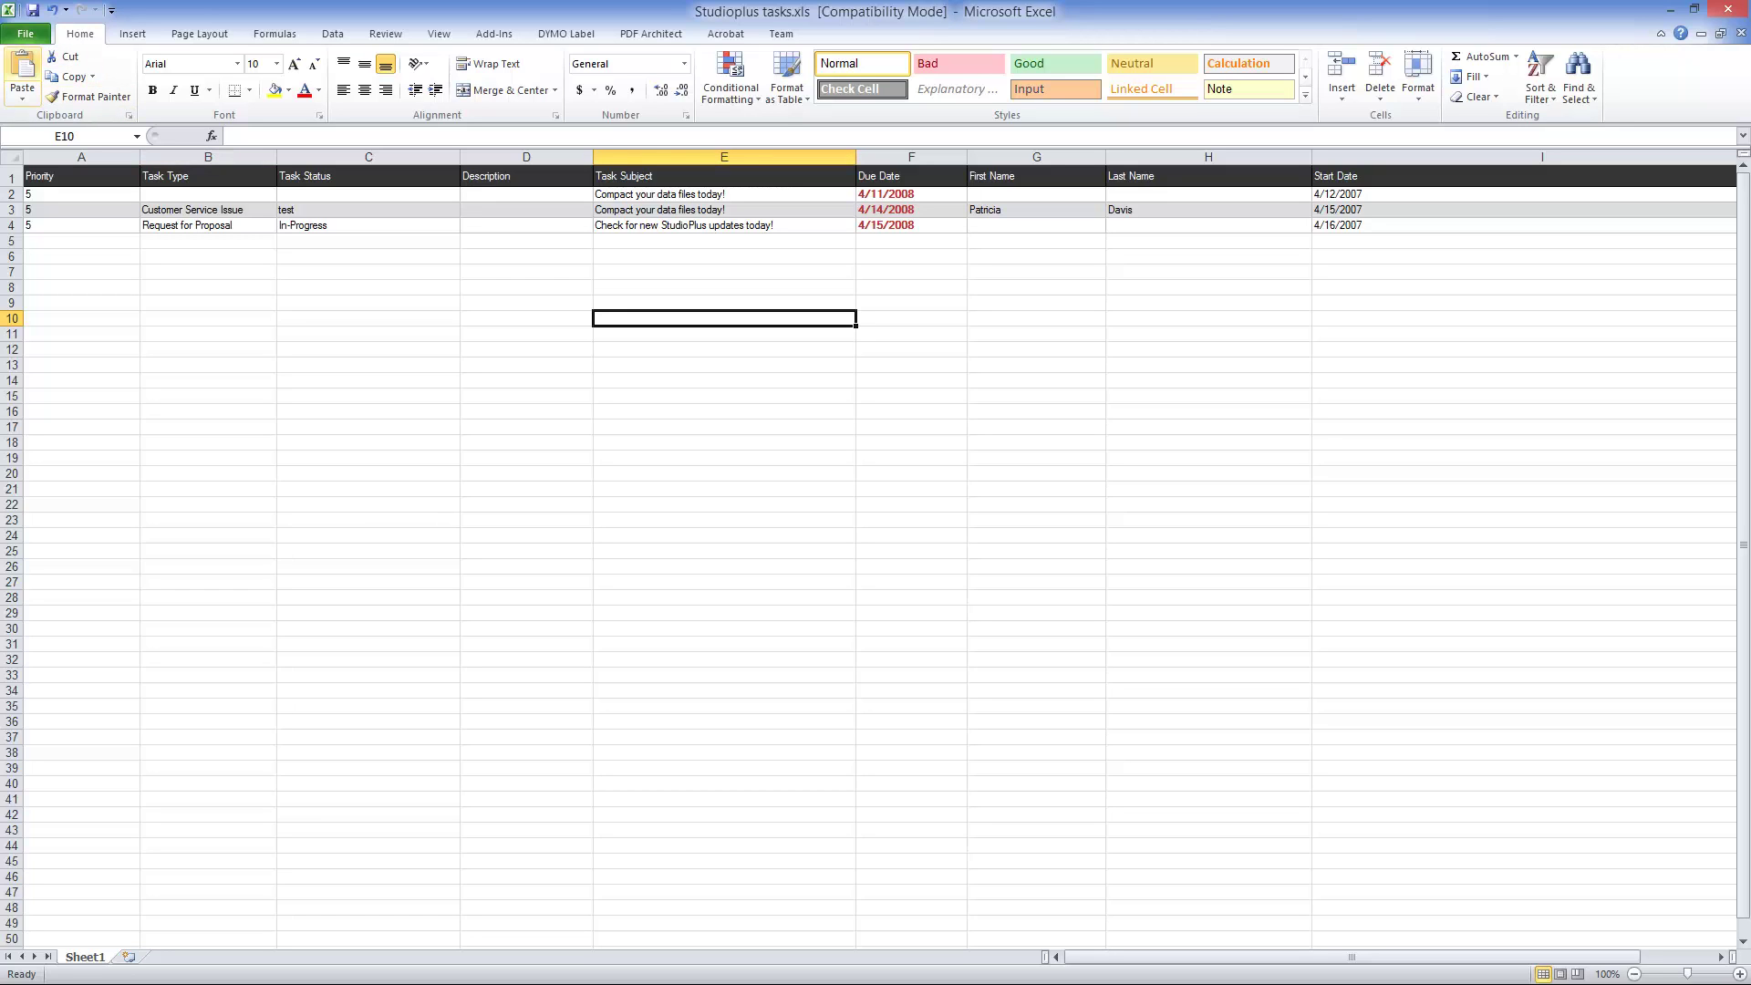
Step: Save the task sheet as Studioplus tasks.csv in CSV (Comma delimited) format
key("alt+f")
key("Down")
key("Down")
key("Return")
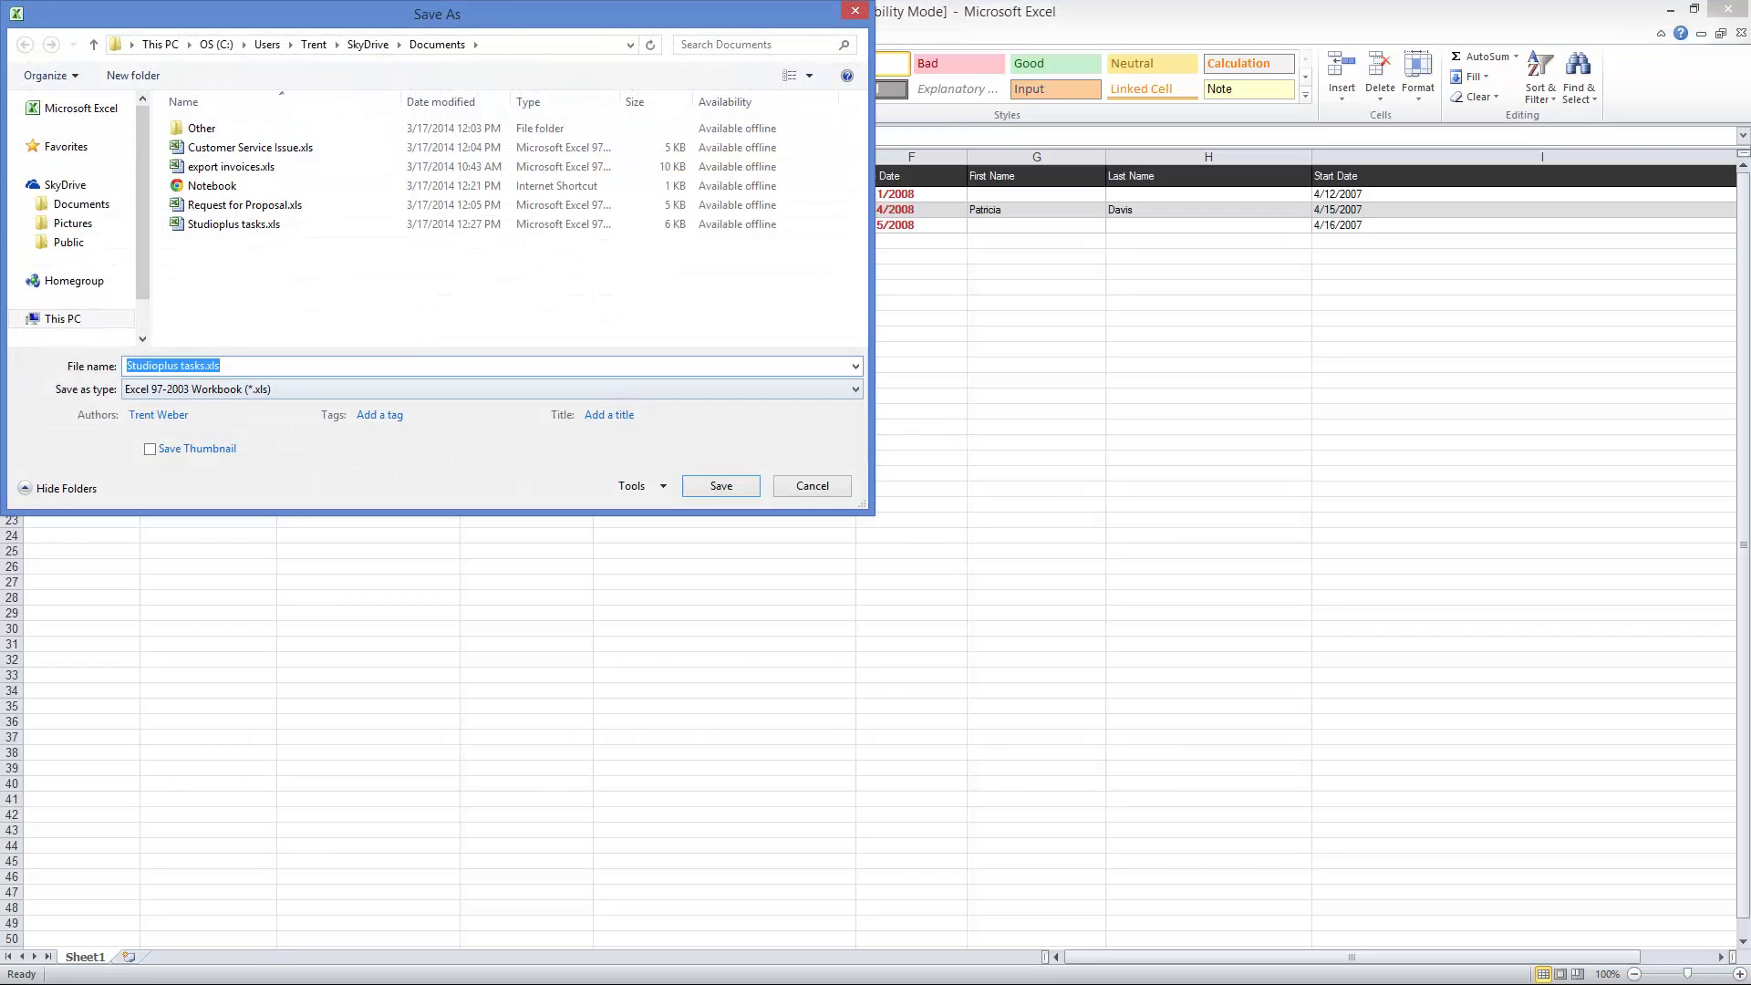
key("Tab")
key("alt+Down")
key("Down")
key("Down")
key("Down")
key("Down")
key("Down")
key("Down")
key("Down")
key("Down")
key("Down")
key("Down")
key("Down")
key("Down")
key("Down")
key("Down")
key("Up")
key("Up")
key("Up")
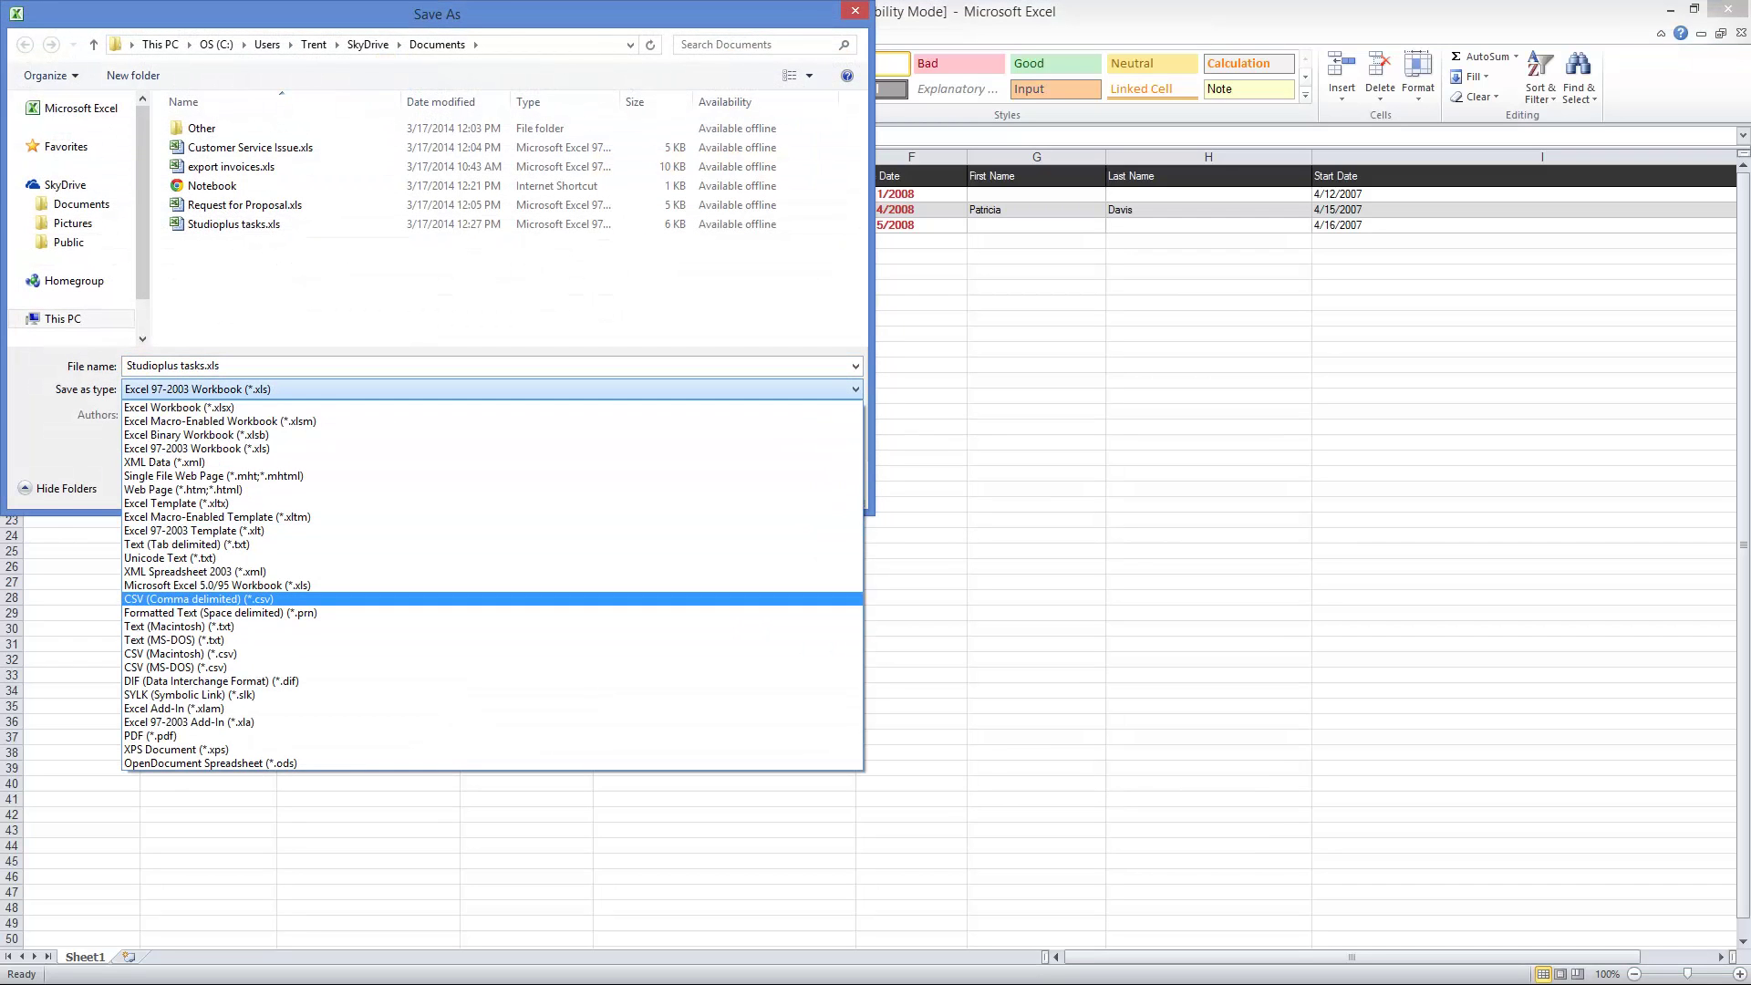
key("Return")
key("Return")
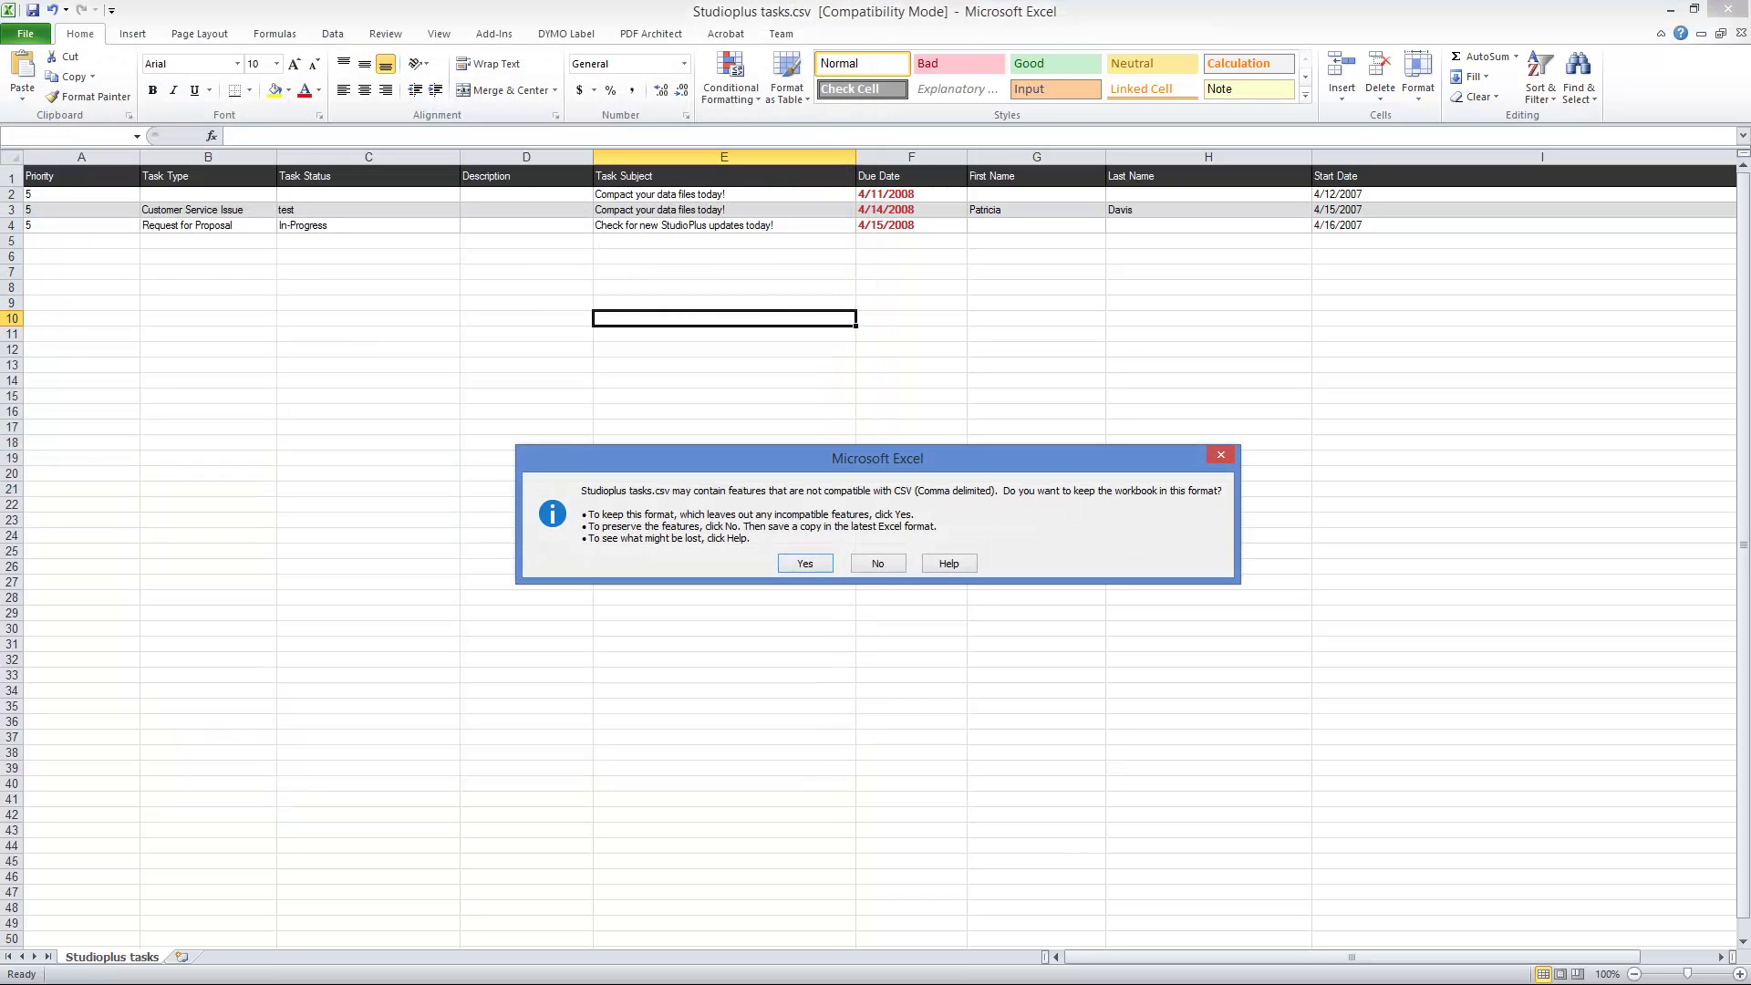
key("Return")
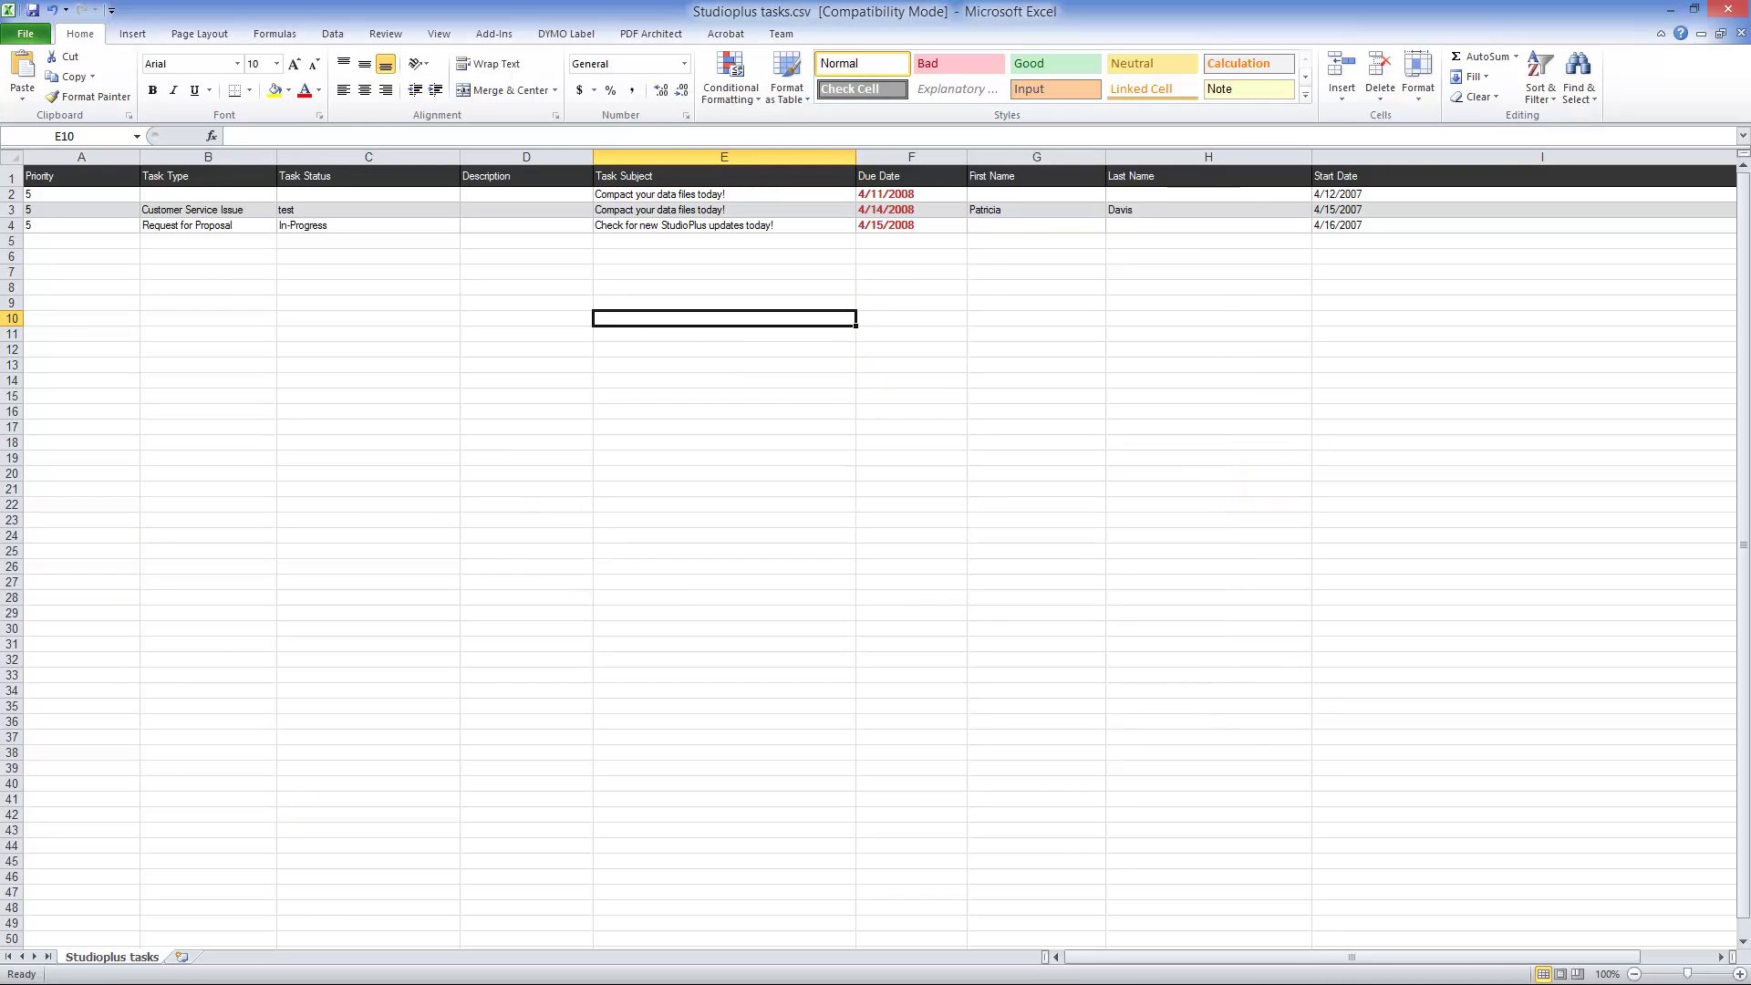
key("alt+Tab")
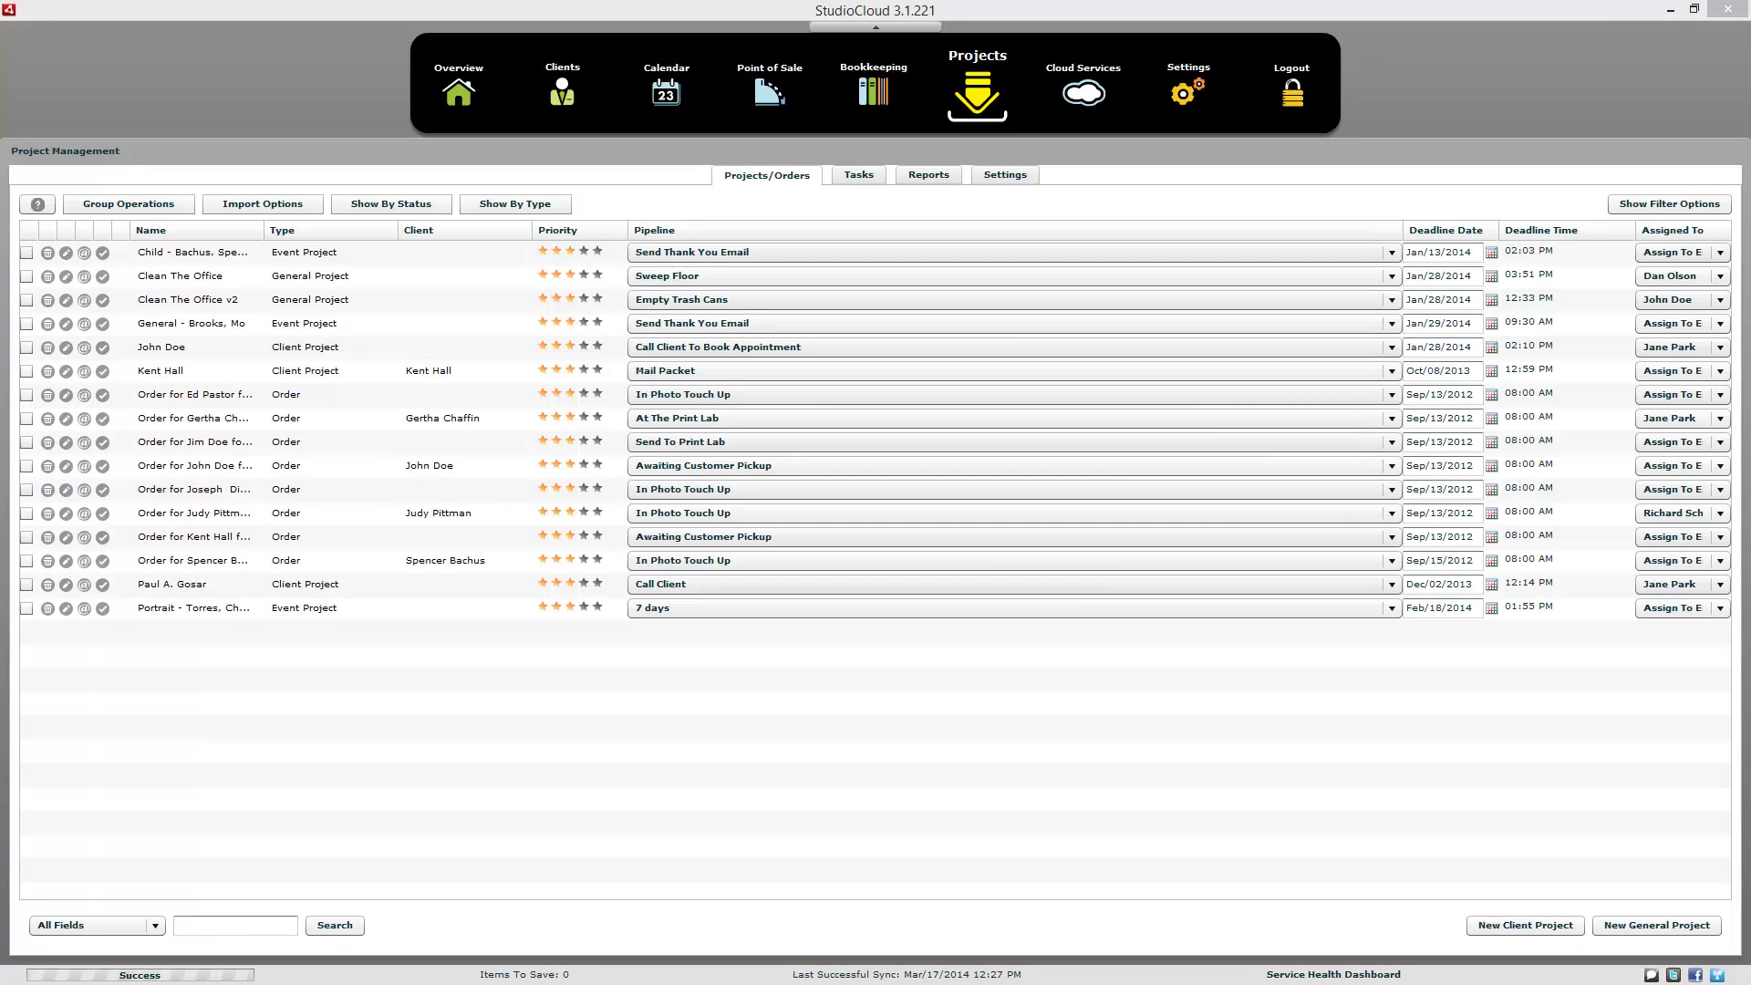
Step: Import projects/orders from a StudioPlus file, choosing Studioplus tasks.csv in Documents
left_click(262, 203)
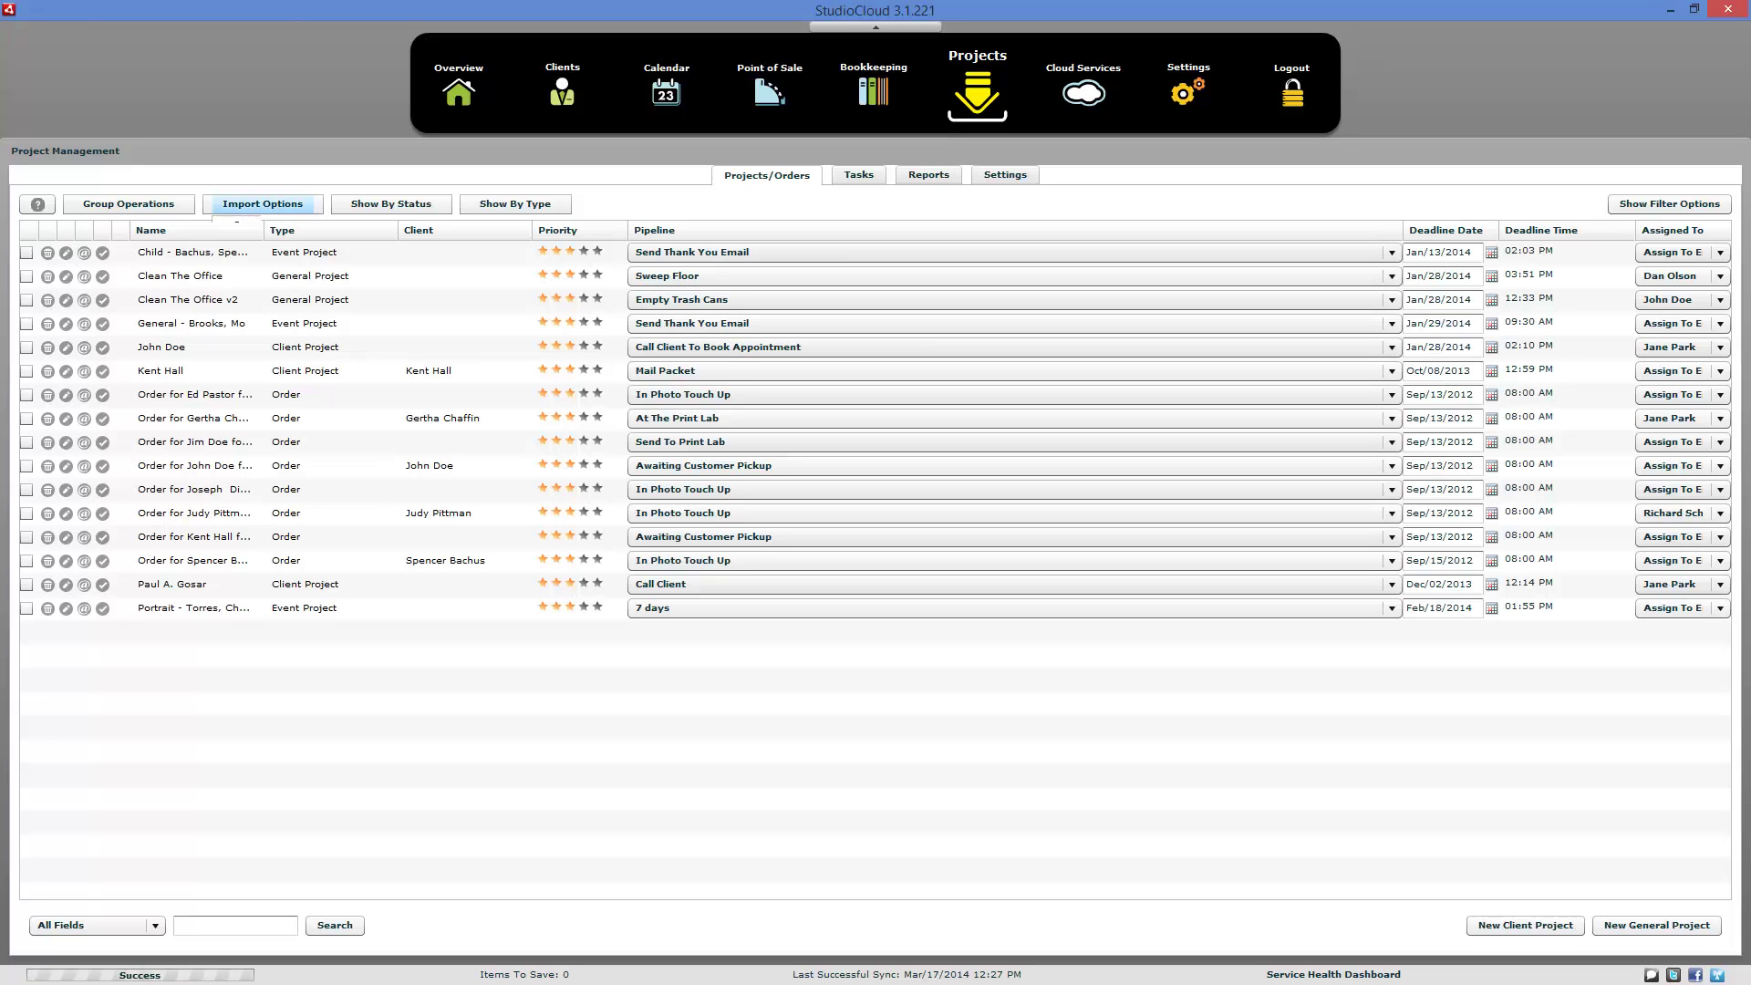
left_click(296, 224)
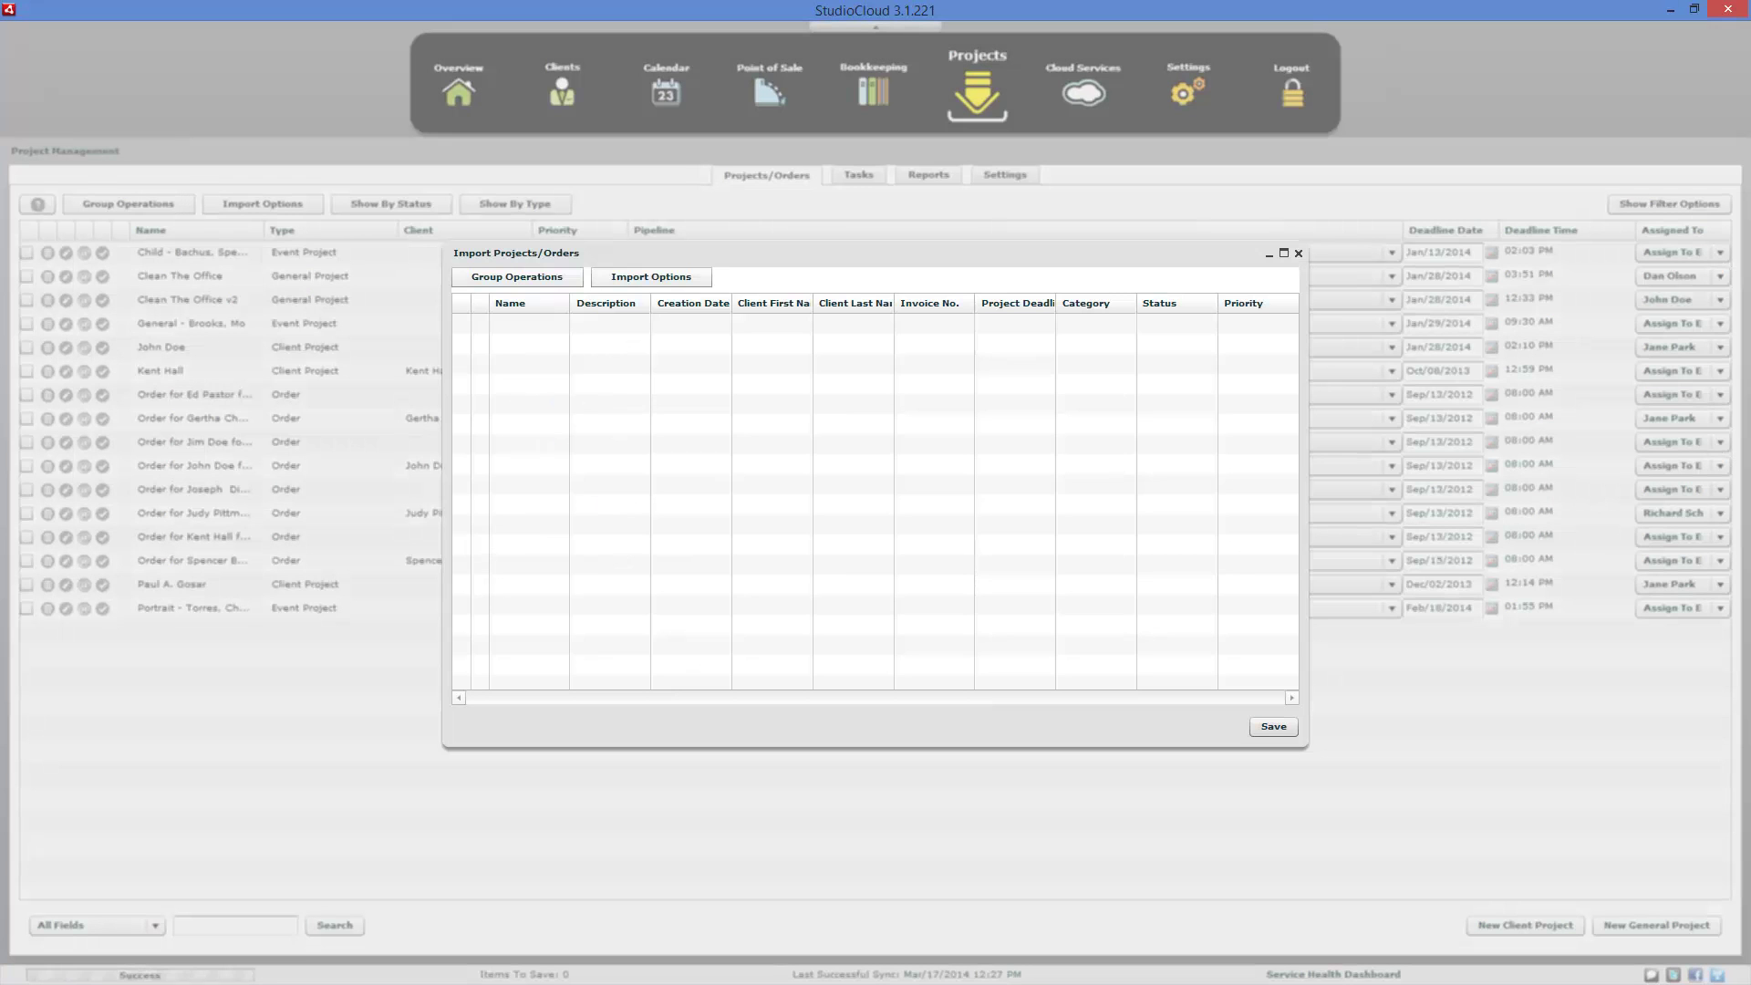
left_click(651, 276)
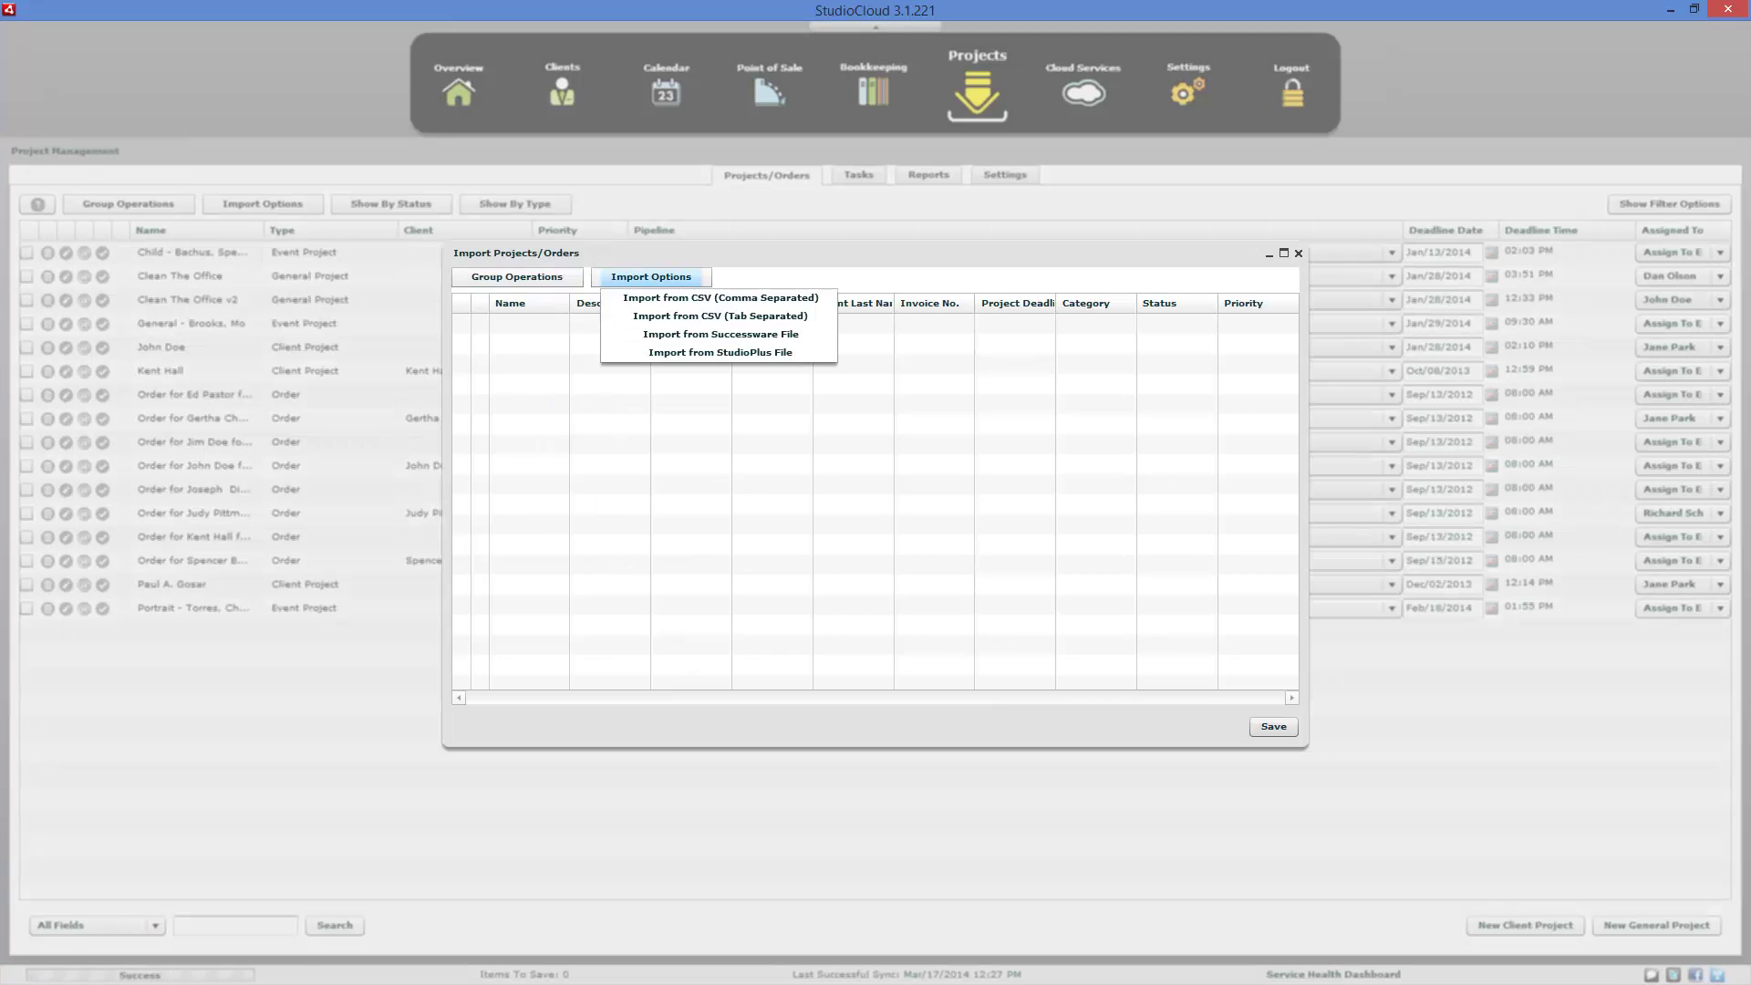
left_click(721, 352)
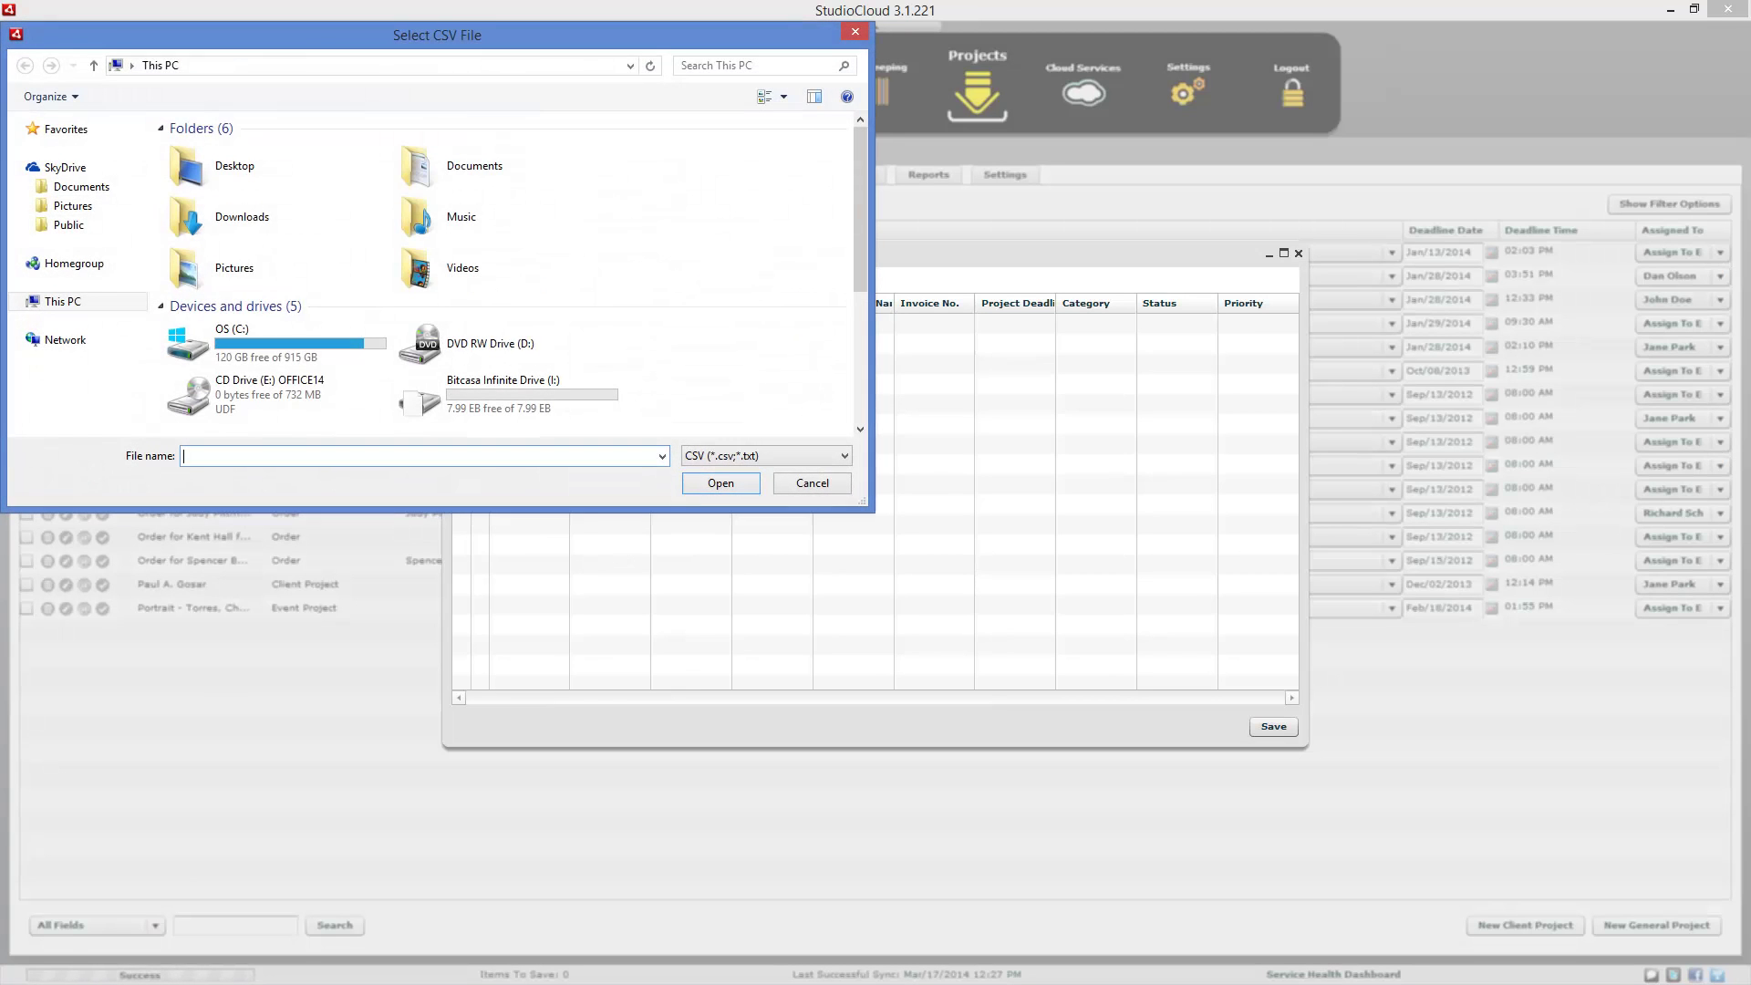
left_click(81, 186)
left_click(233, 283)
left_click(720, 482)
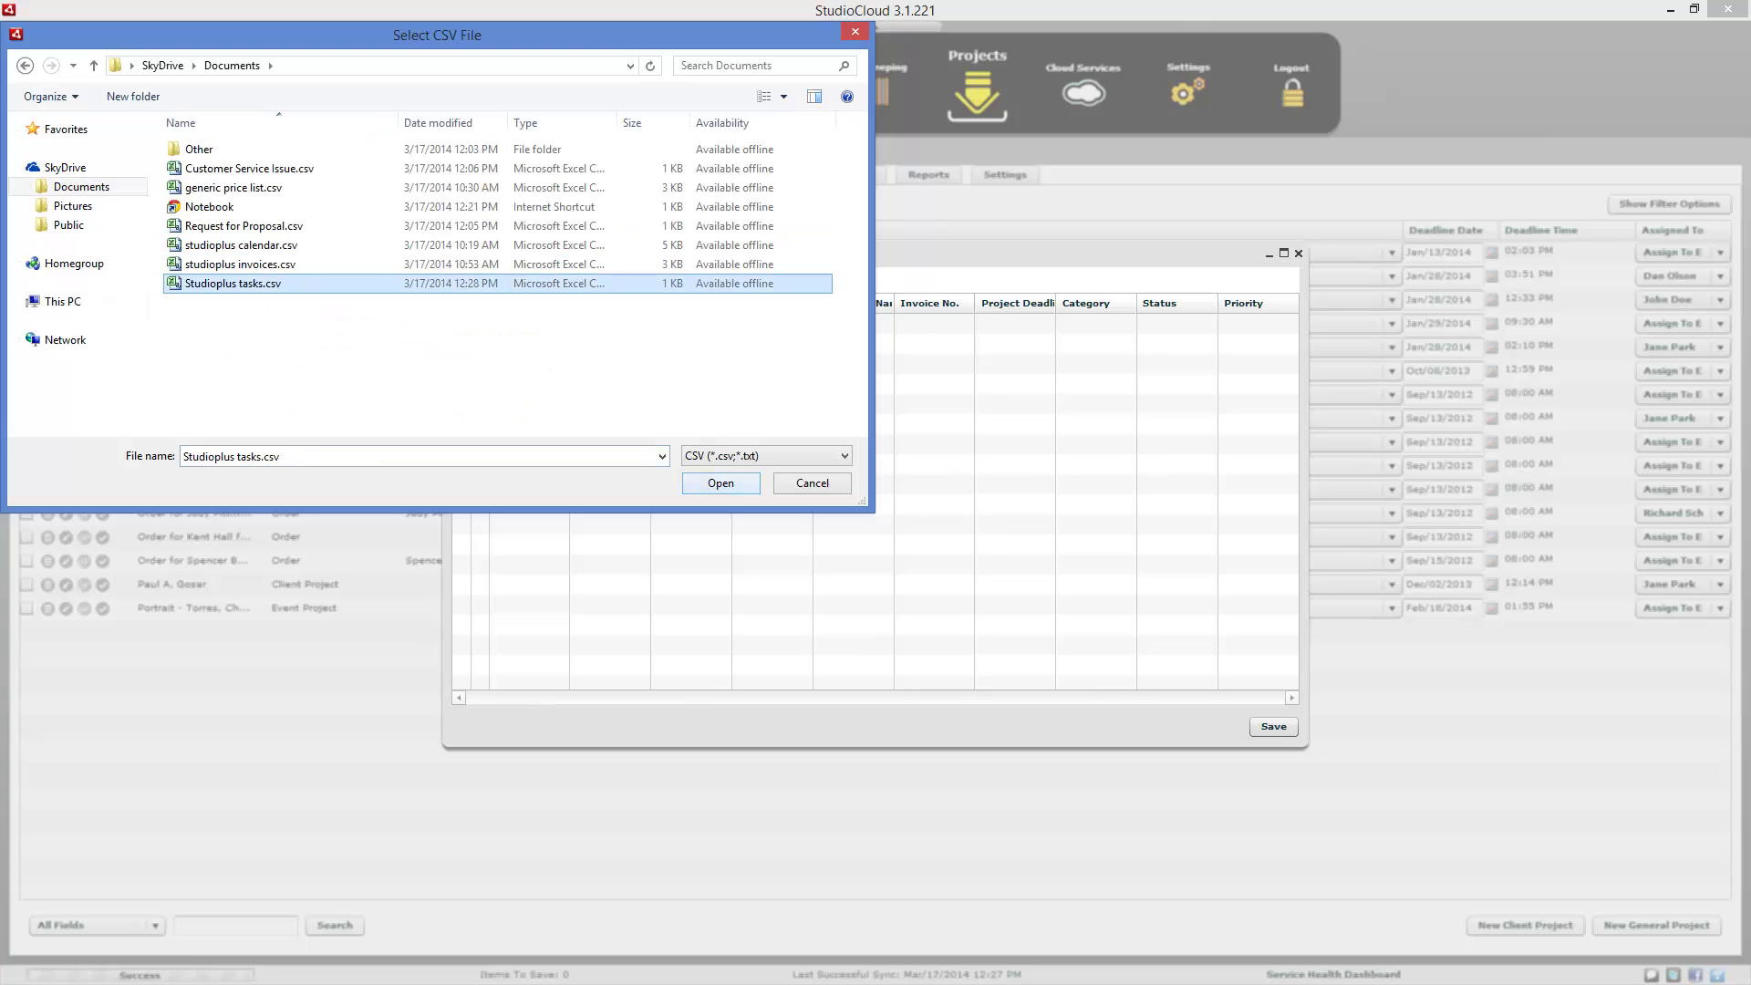